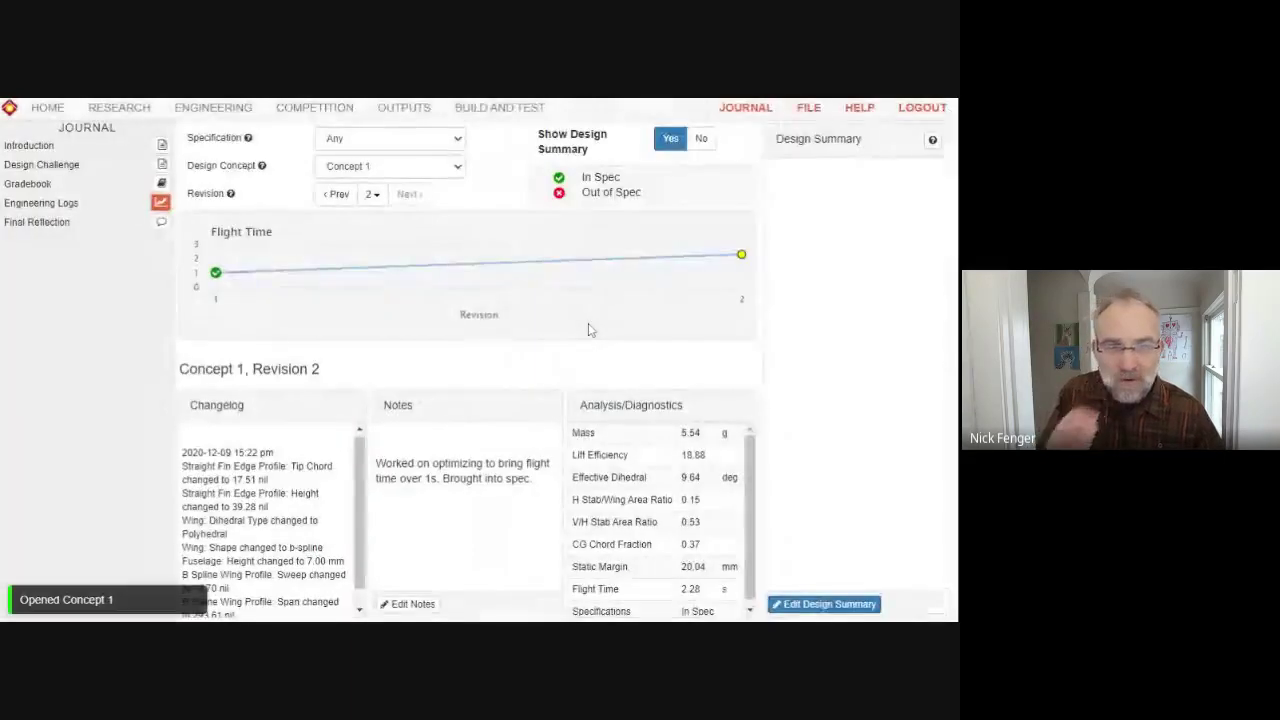
Step: Display the Concept 1 design model in the engineering workspace together with the Optimization chart
{"action": "left_click", "coordinate": [214, 108]}
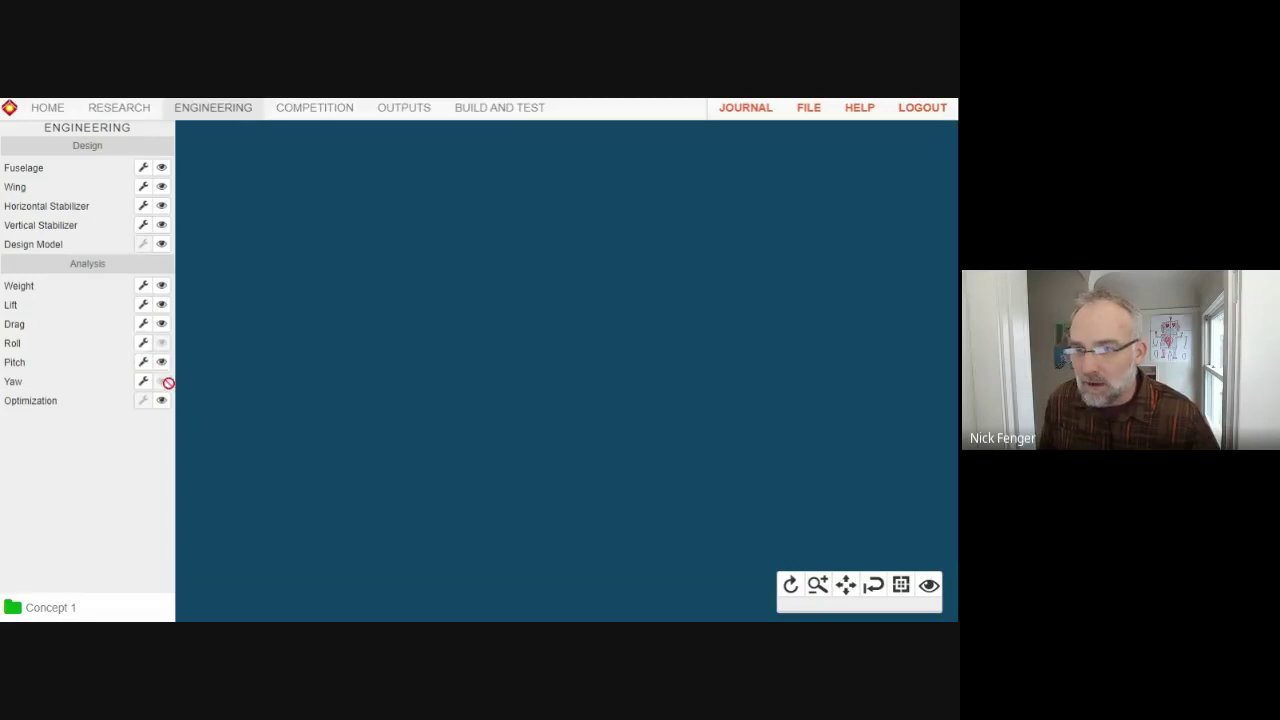
{"action": "left_click", "coordinate": [161, 244]}
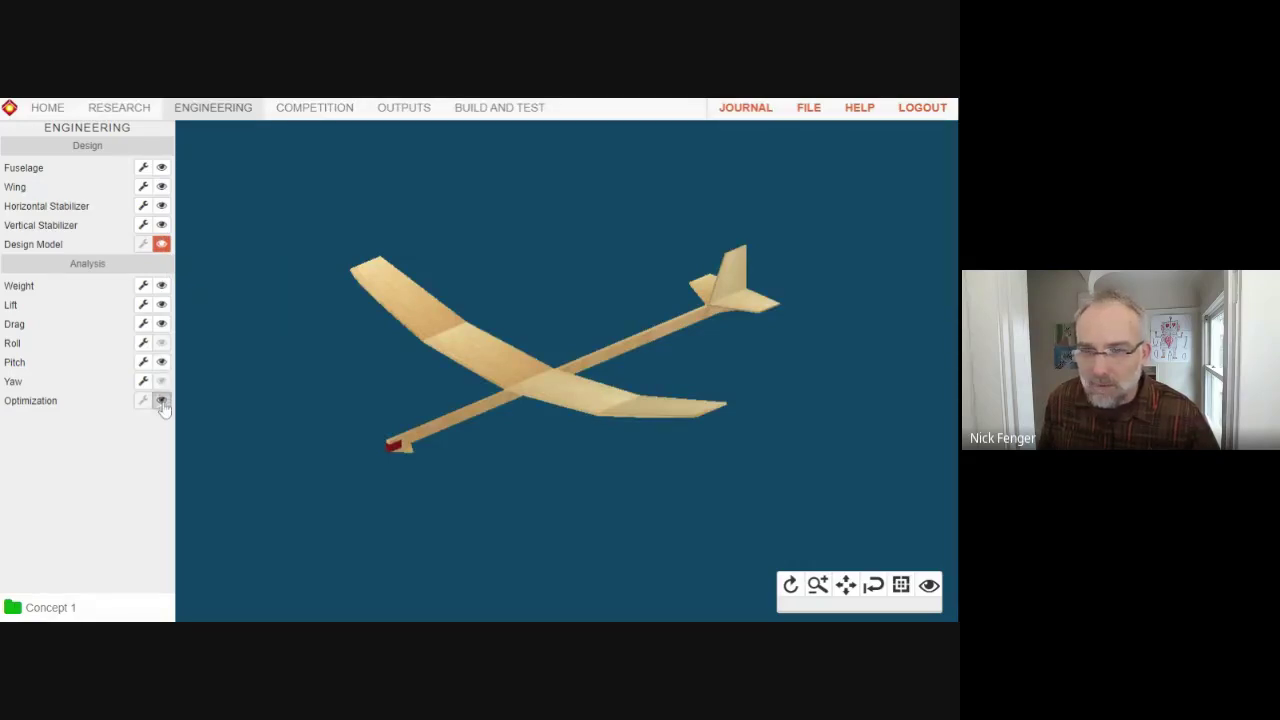
{"action": "left_click", "coordinate": [162, 400]}
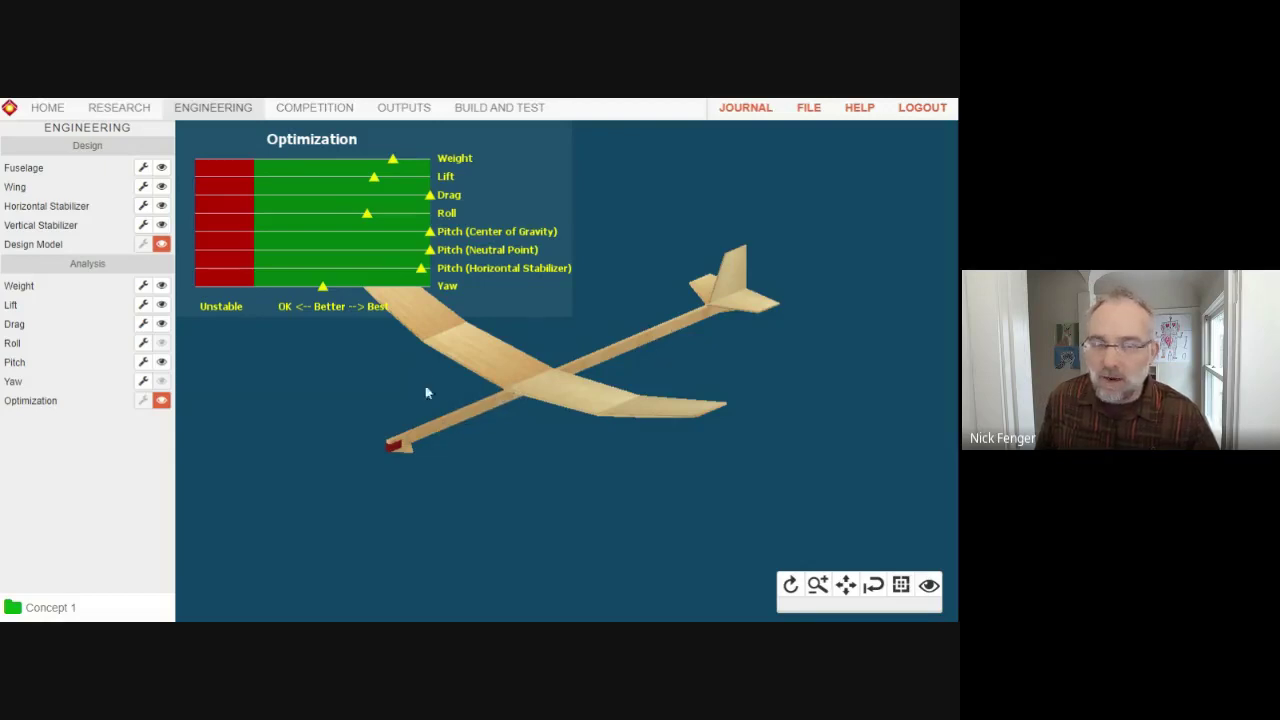
Step: Open the Weight research article and skim the weight equation, the mass chart and the material density table
{"action": "left_click", "coordinate": [121, 108]}
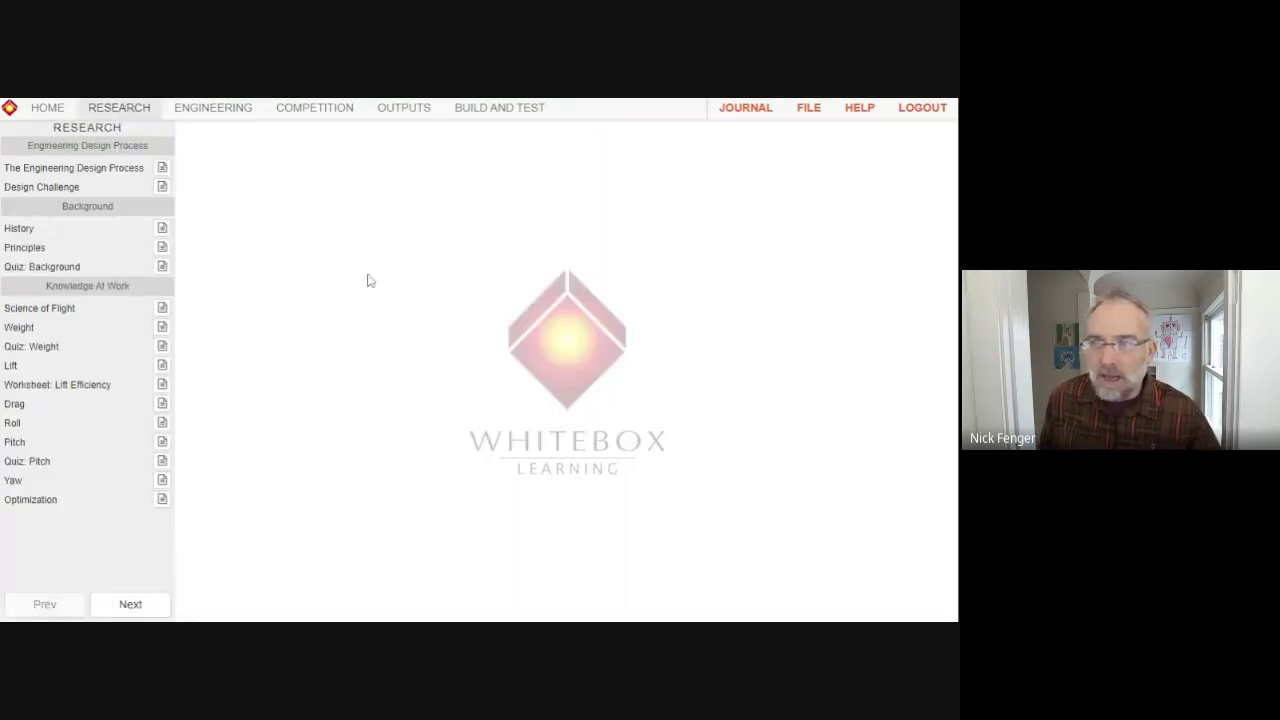
{"action": "left_click", "coordinate": [162, 329]}
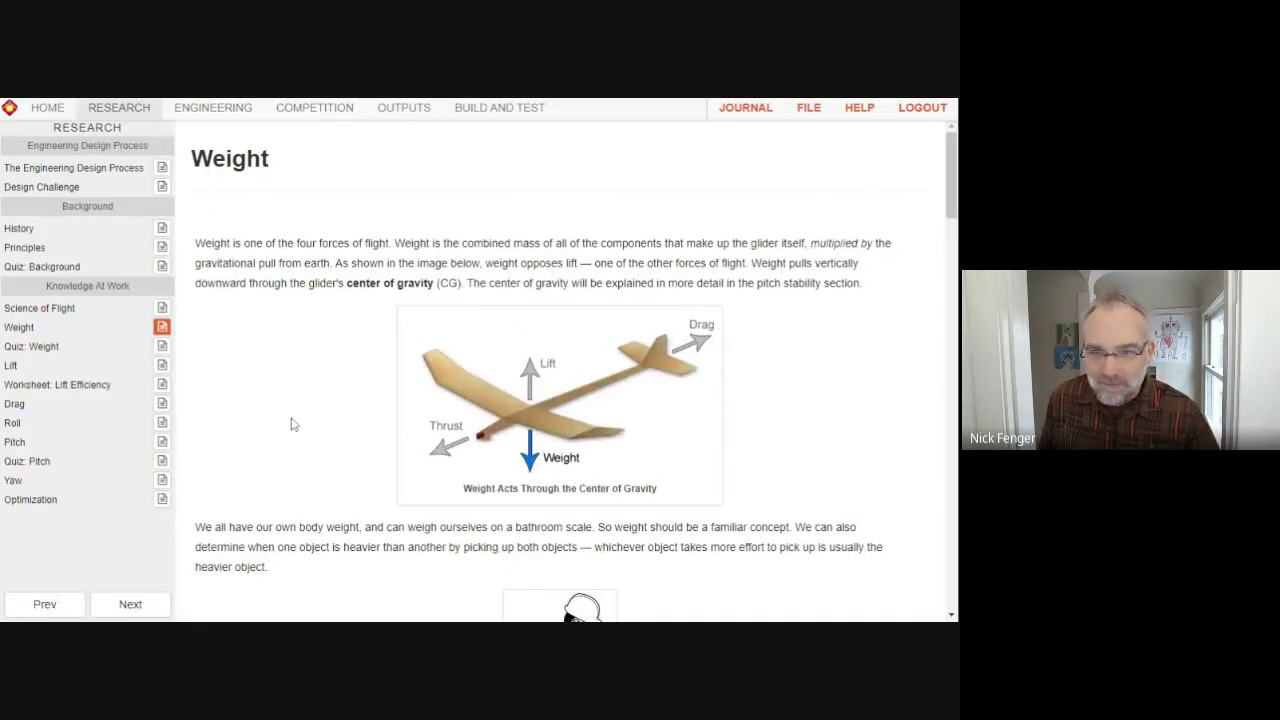
{"action": "scroll", "coordinate": [291, 424], "scroll_direction": "down", "scroll_amount": 6}
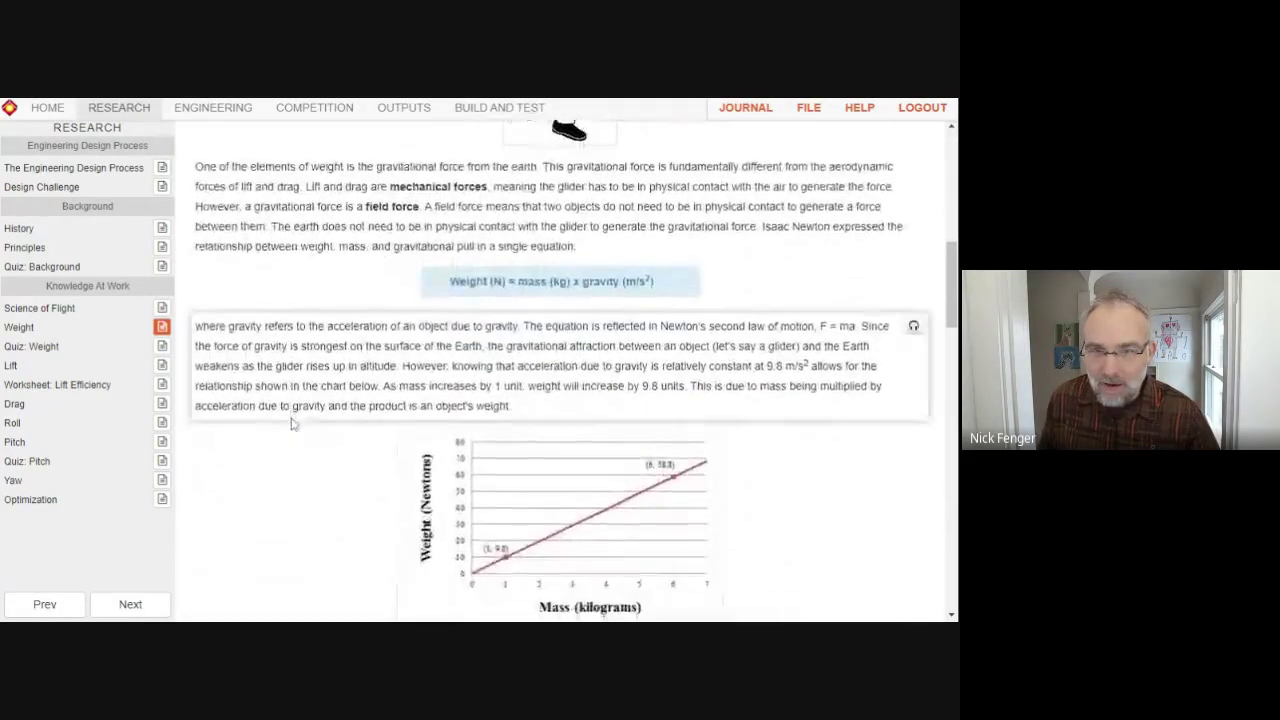
{"action": "scroll", "coordinate": [291, 424], "scroll_direction": "down", "scroll_amount": 8}
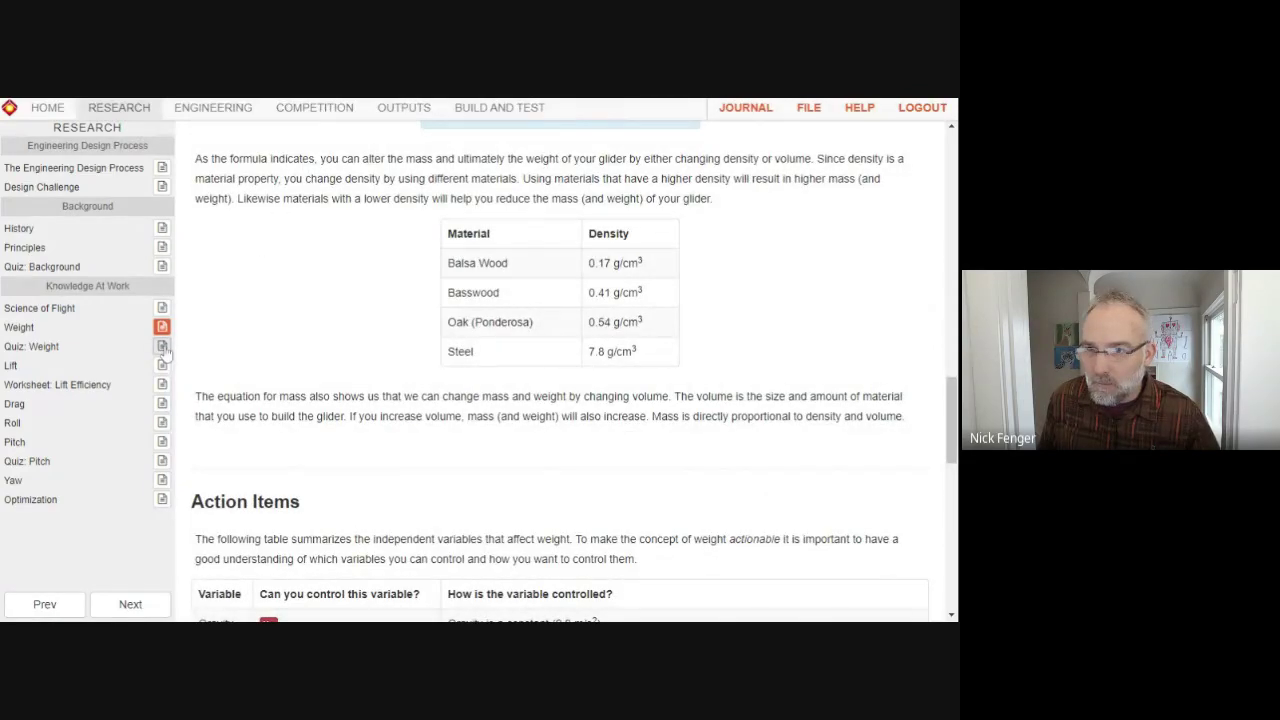
Step: Open the Lift research article and examine the parts of an airfoil and the airfoil pressure diagram
{"action": "left_click", "coordinate": [162, 365]}
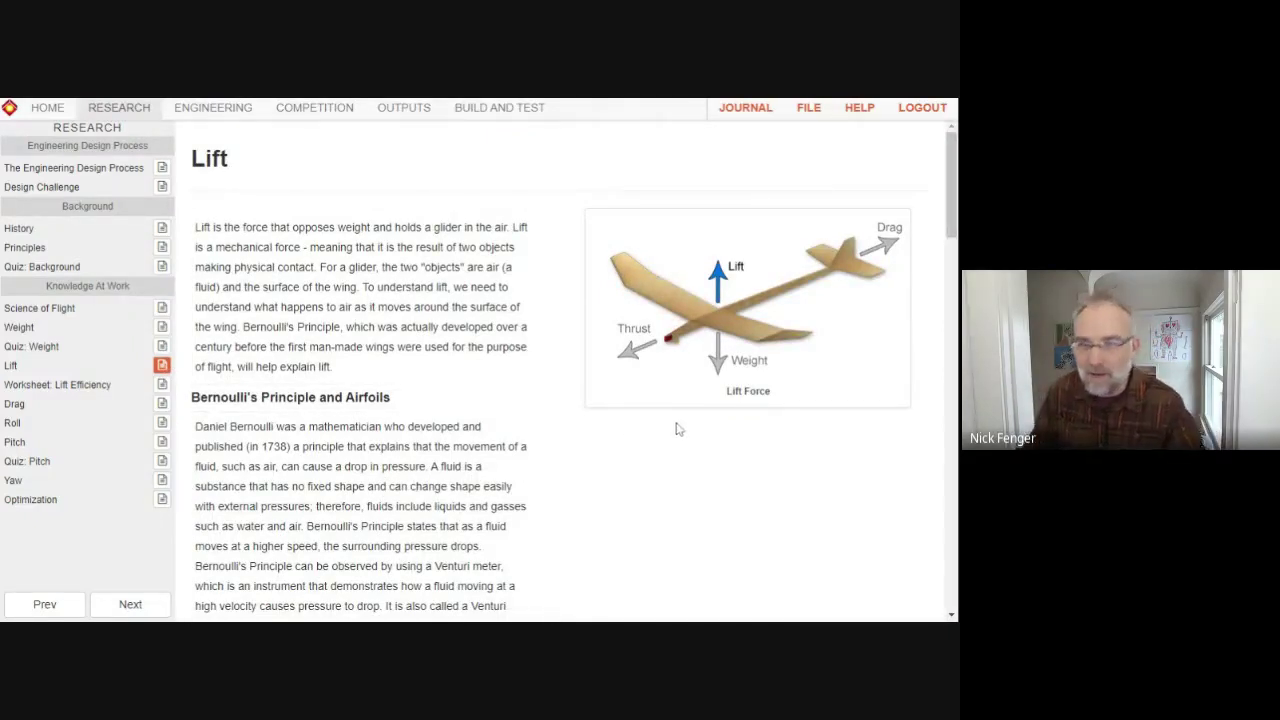
{"action": "scroll", "coordinate": [655, 452], "scroll_direction": "down", "scroll_amount": 2}
{"action": "scroll", "coordinate": [657, 448], "scroll_direction": "down", "scroll_amount": 6}
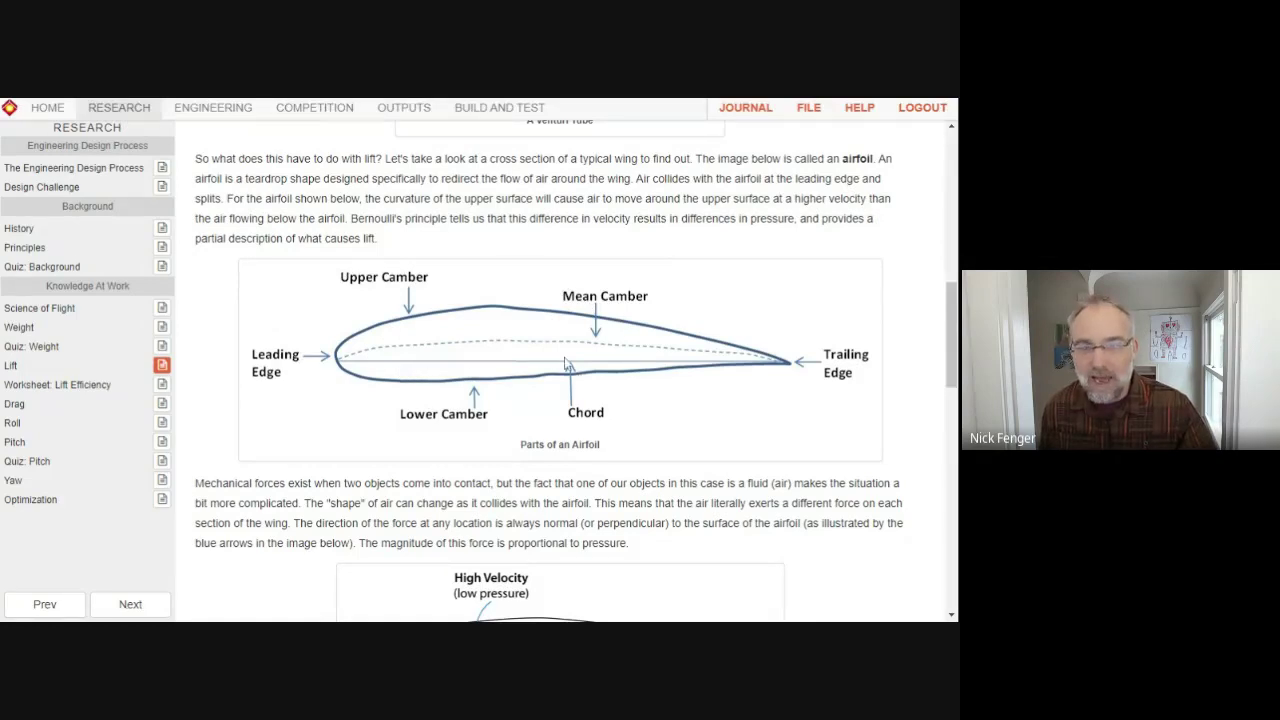
{"action": "scroll", "coordinate": [410, 375], "scroll_direction": "down", "scroll_amount": 1}
{"action": "scroll", "coordinate": [430, 387], "scroll_direction": "down", "scroll_amount": 1}
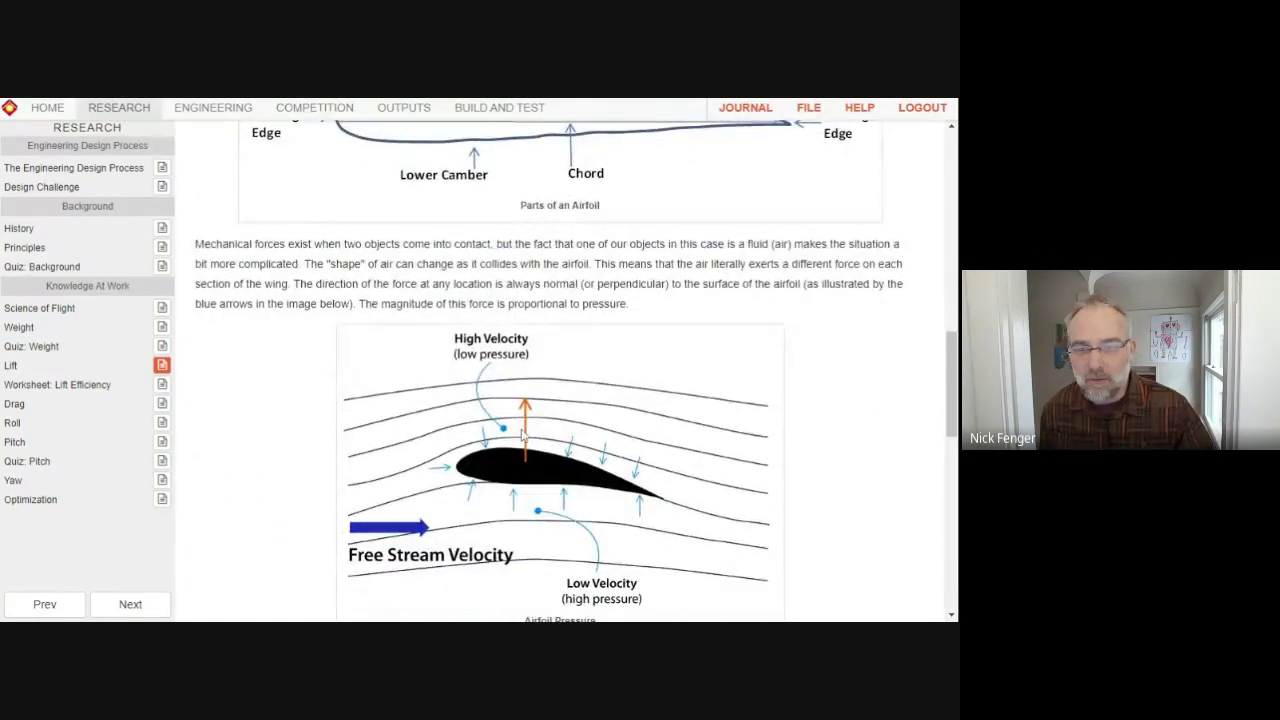
{"action": "scroll", "coordinate": [475, 302], "scroll_direction": "down", "scroll_amount": 2}
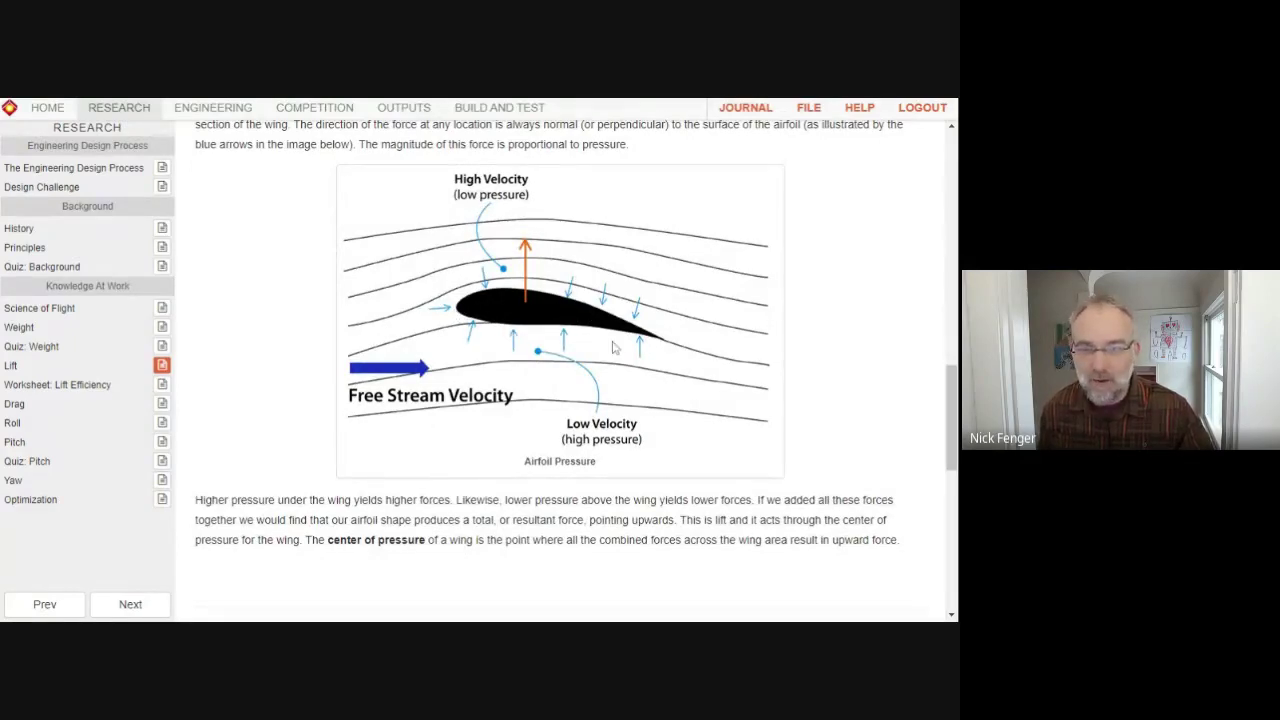
{"action": "scroll", "coordinate": [577, 384], "scroll_direction": "down", "scroll_amount": 2}
{"action": "scroll", "coordinate": [577, 387], "scroll_direction": "down", "scroll_amount": 2}
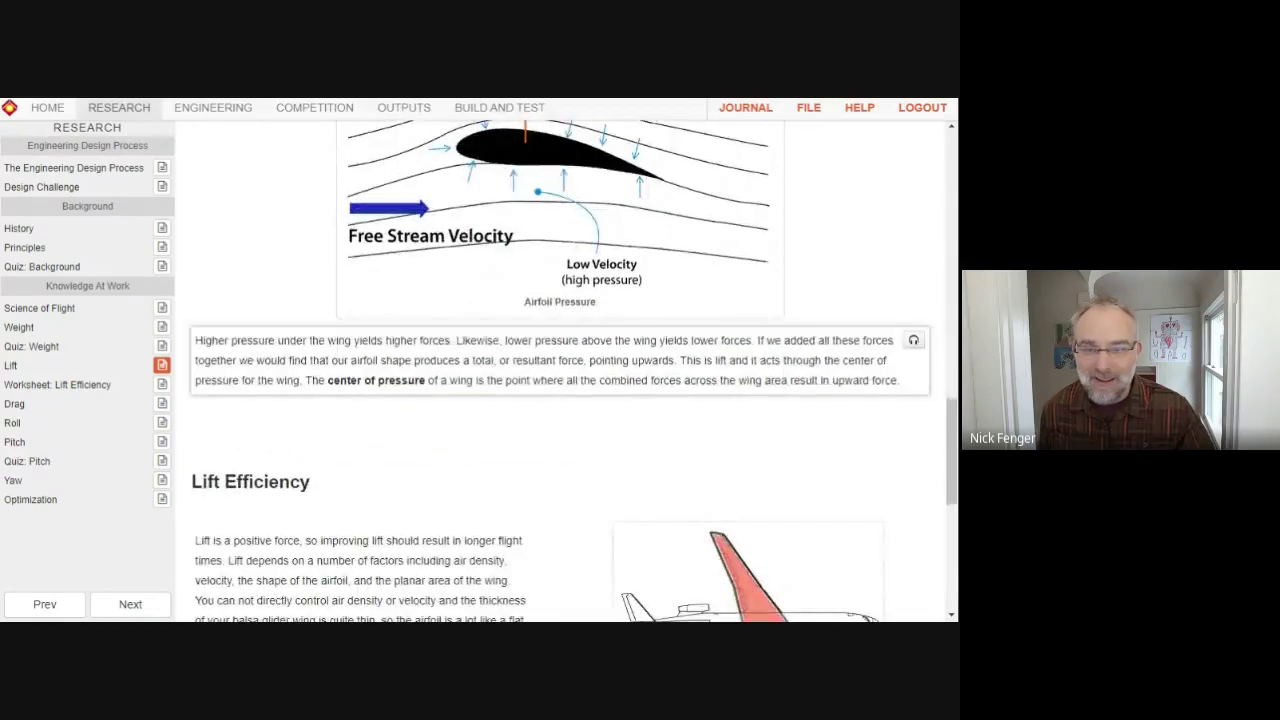
{"action": "scroll", "coordinate": [541, 343], "scroll_direction": "up", "scroll_amount": 4}
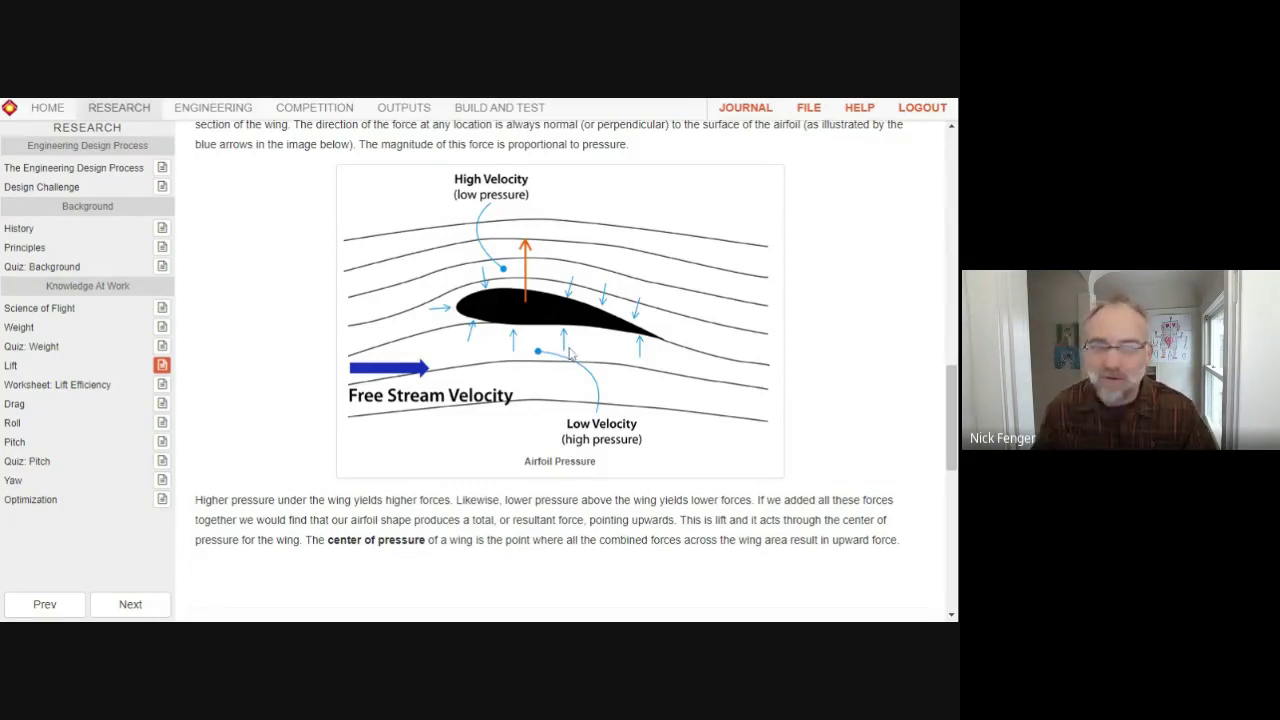
{"action": "scroll", "coordinate": [573, 352], "scroll_direction": "up", "scroll_amount": 2}
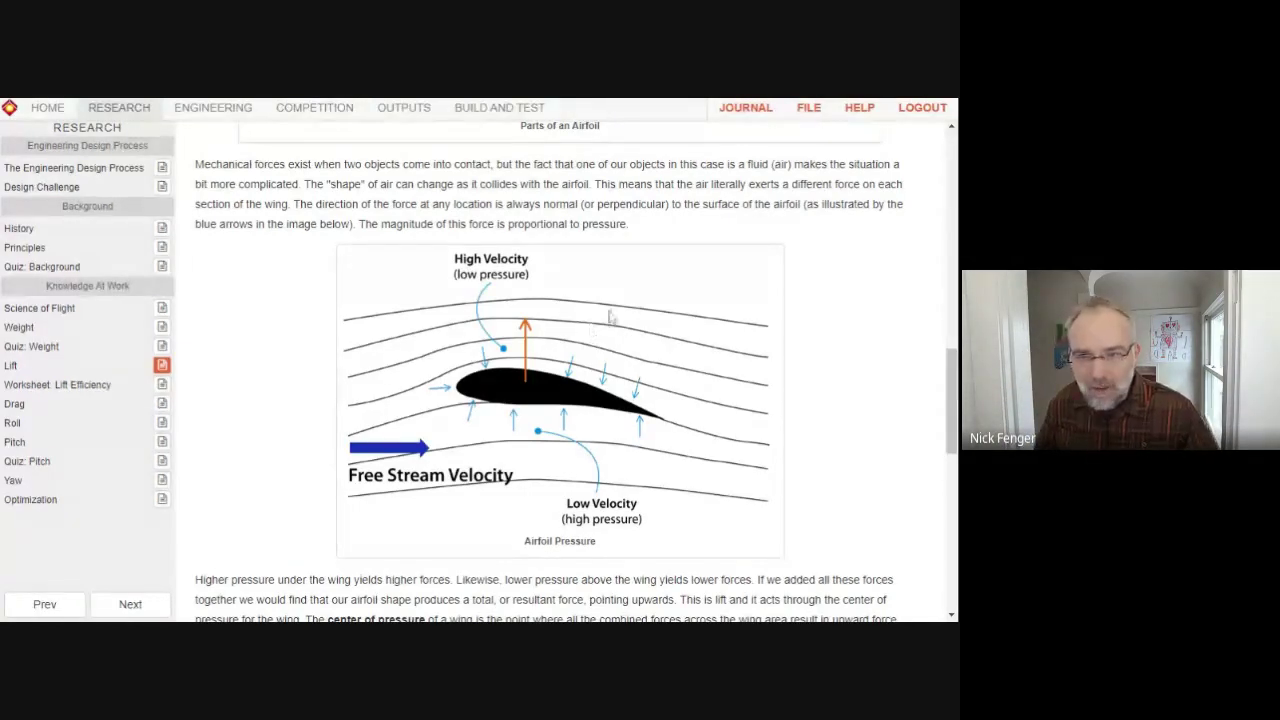
{"action": "scroll", "coordinate": [579, 370], "scroll_direction": "down", "scroll_amount": 3}
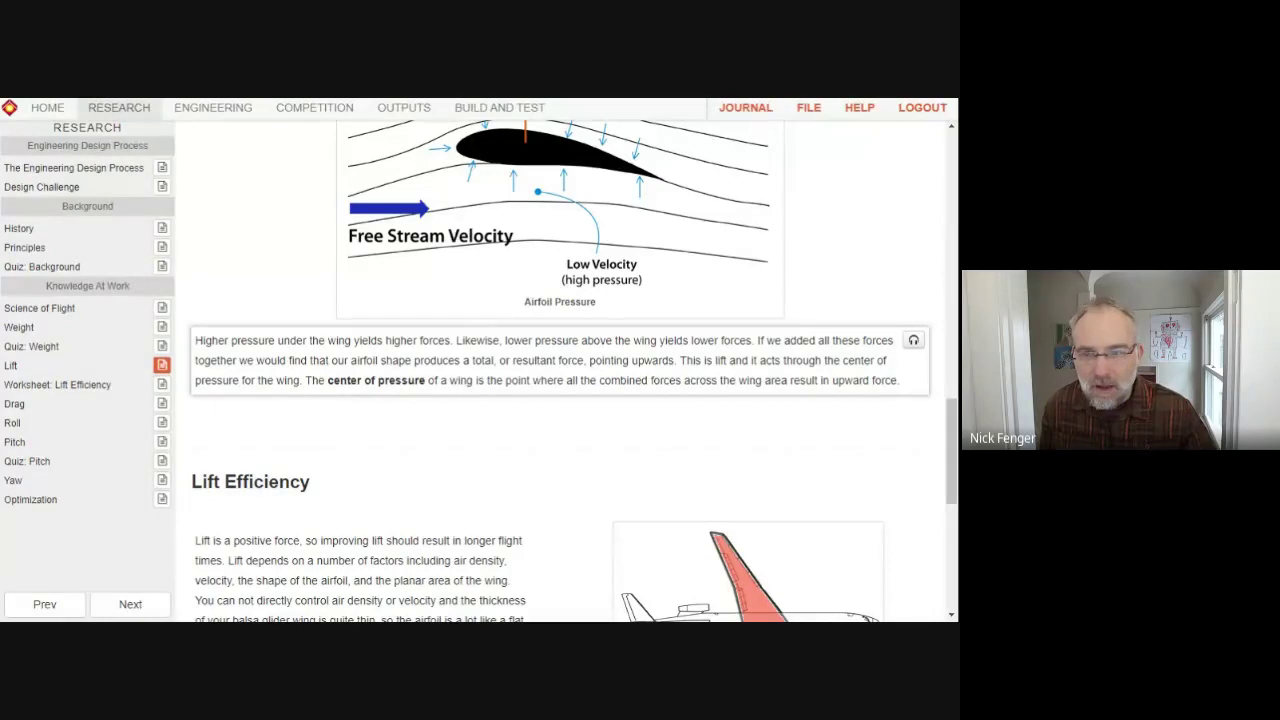
Step: Study the Lift Efficiency section, highlighting the terms of the LER equation and the engineer's tip on gliders with a higher LER
{"action": "scroll", "coordinate": [496, 381], "scroll_direction": "down", "scroll_amount": 4}
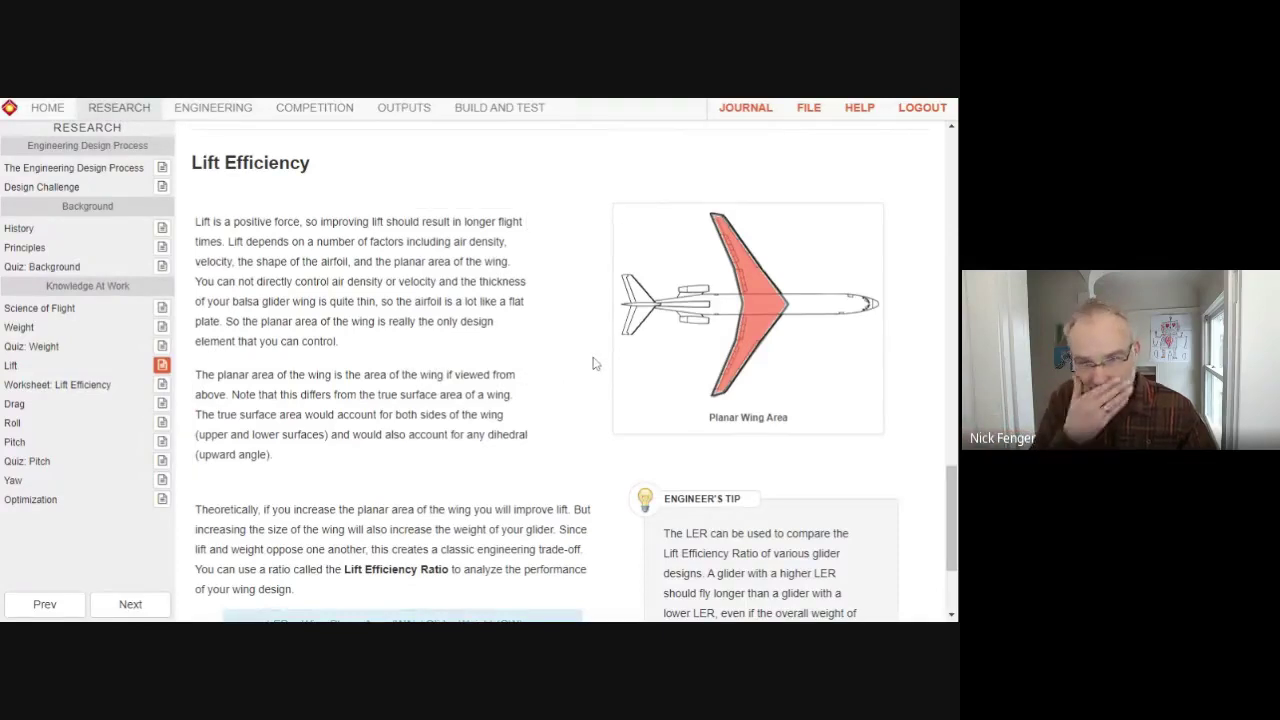
{"action": "scroll", "coordinate": [594, 372], "scroll_direction": "down", "scroll_amount": 1}
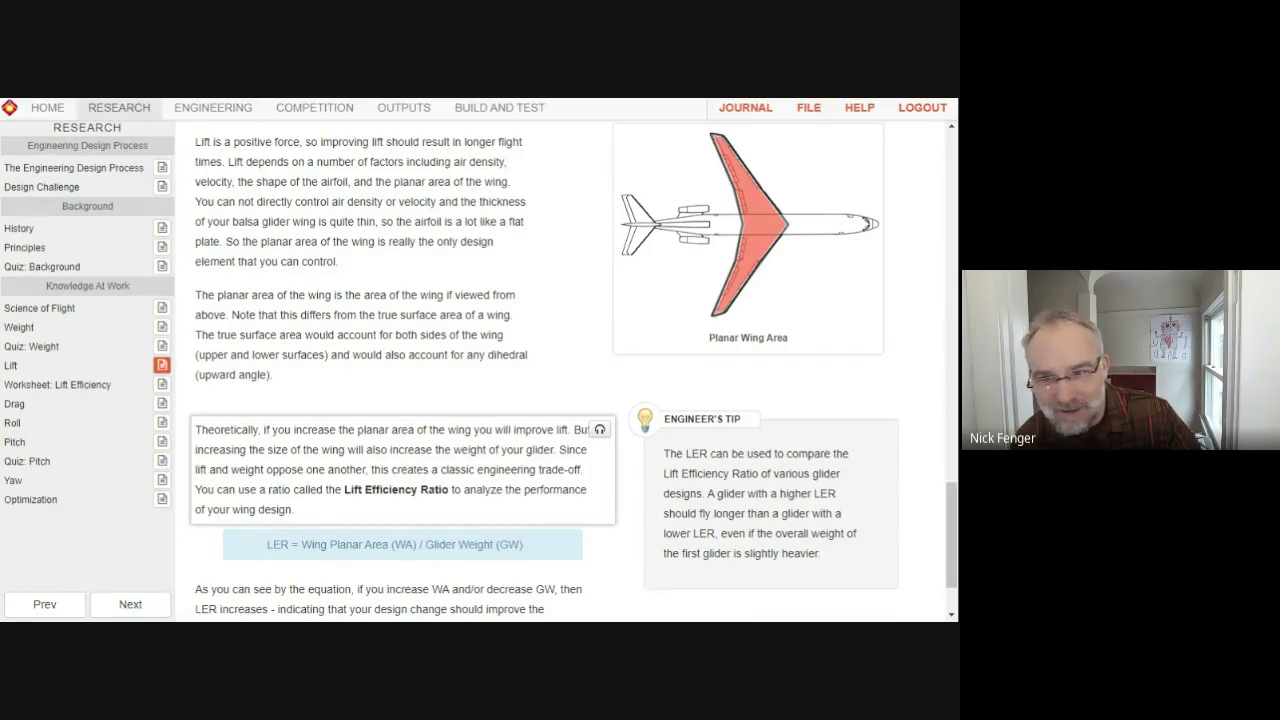
{"action": "left_click_drag", "start_coordinate": [300, 544], "coordinate": [416, 545]}
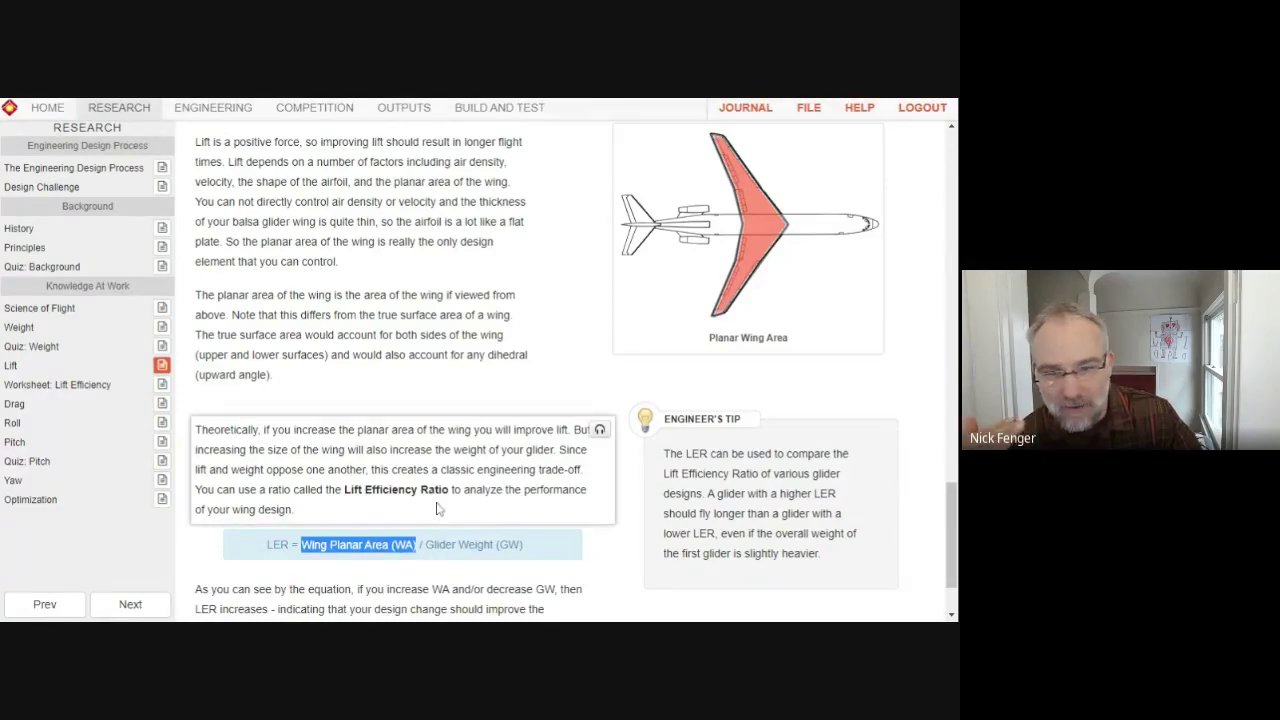
{"action": "scroll", "coordinate": [436, 509], "scroll_direction": "down", "scroll_amount": 1}
{"action": "left_click_drag", "start_coordinate": [420, 465], "coordinate": [548, 464]}
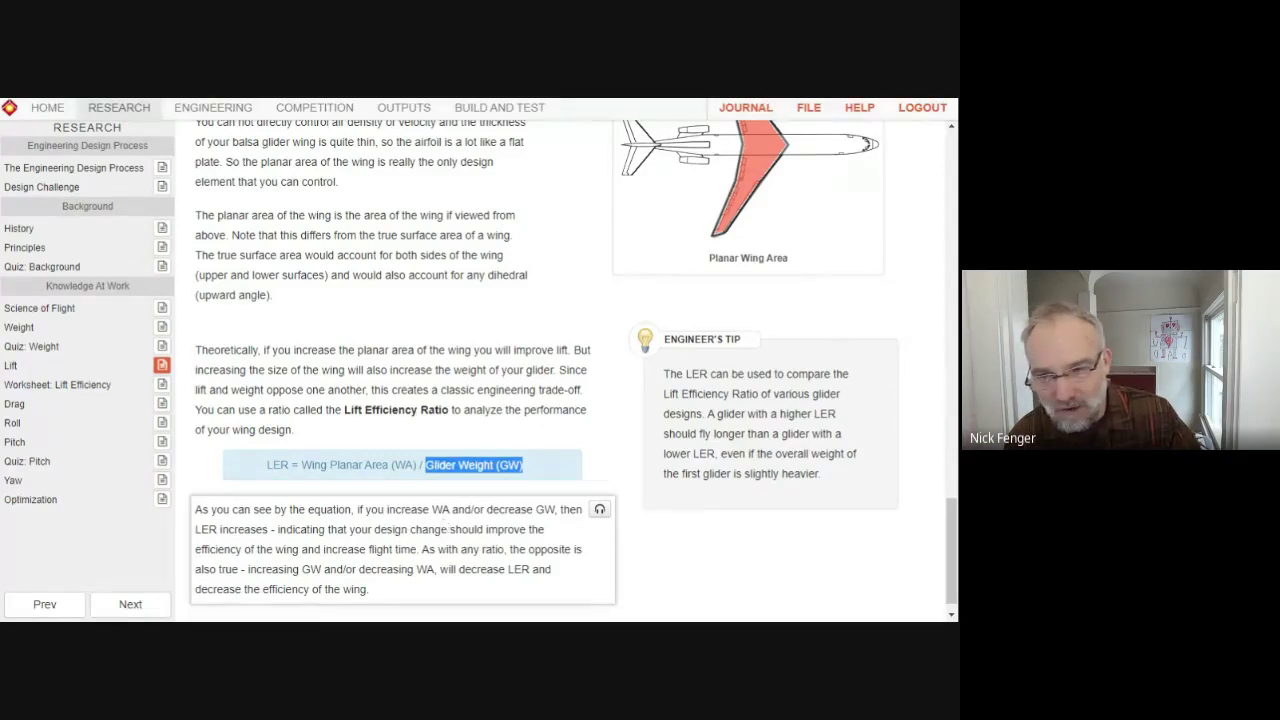
{"action": "double_click", "coordinate": [277, 464]}
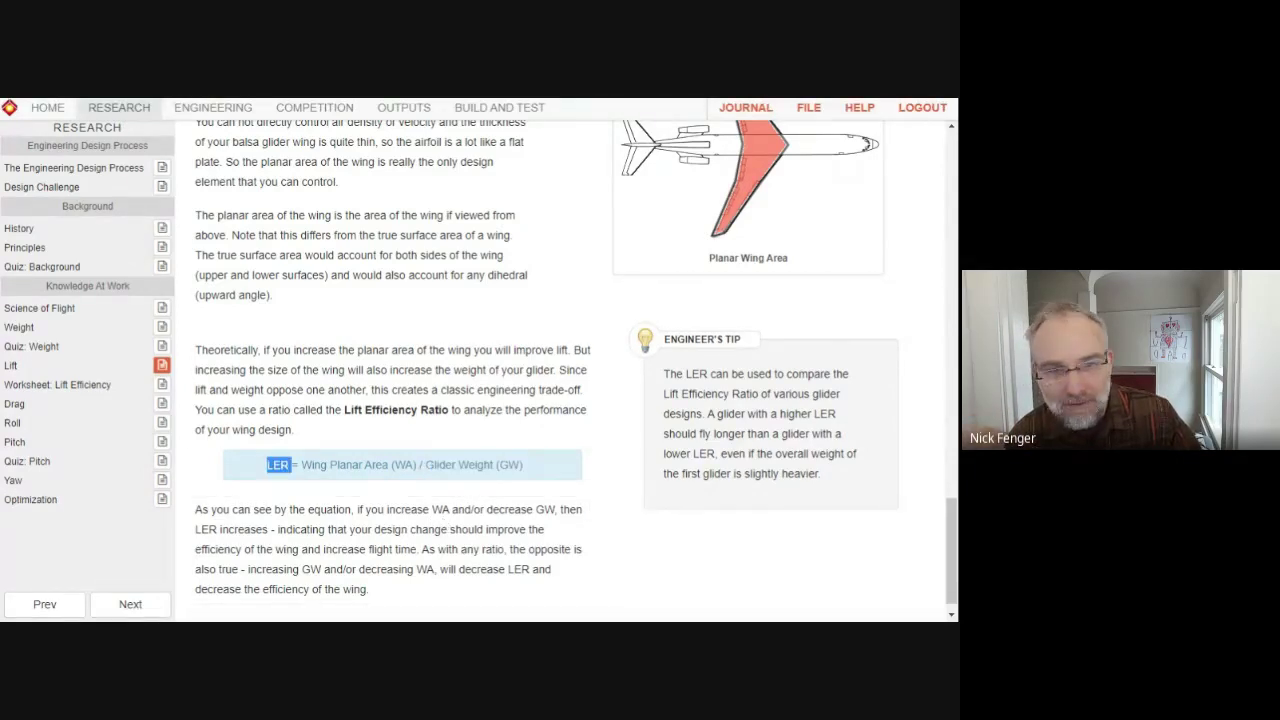
{"action": "left_click_drag", "start_coordinate": [301, 464], "coordinate": [567, 472]}
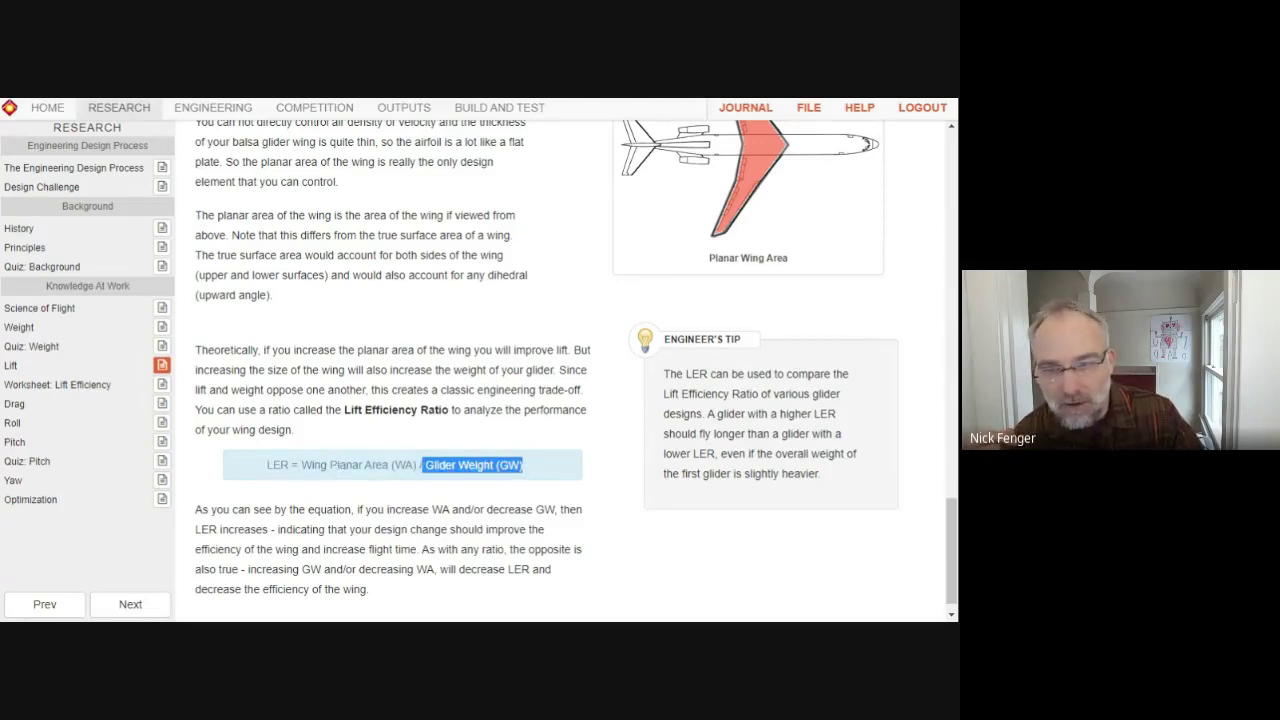
{"action": "left_click_drag", "start_coordinate": [299, 464], "coordinate": [540, 466]}
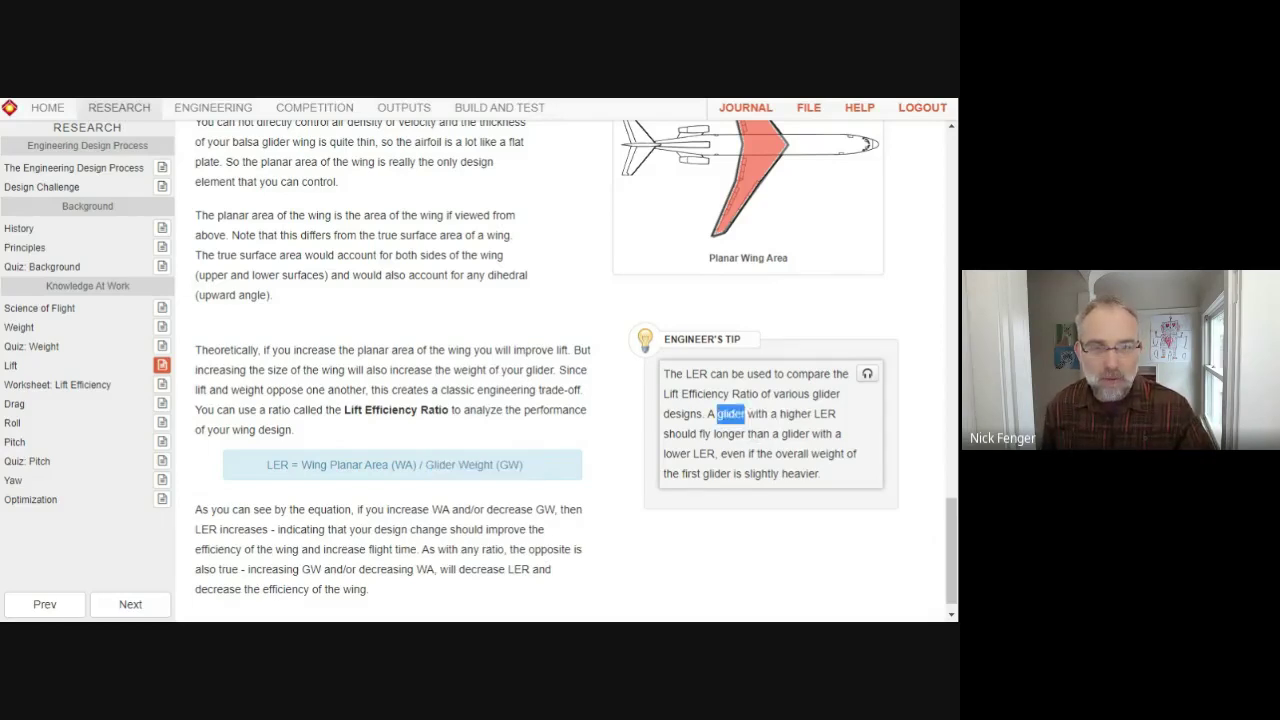
{"action": "left_click_drag", "start_coordinate": [807, 414], "coordinate": [832, 414]}
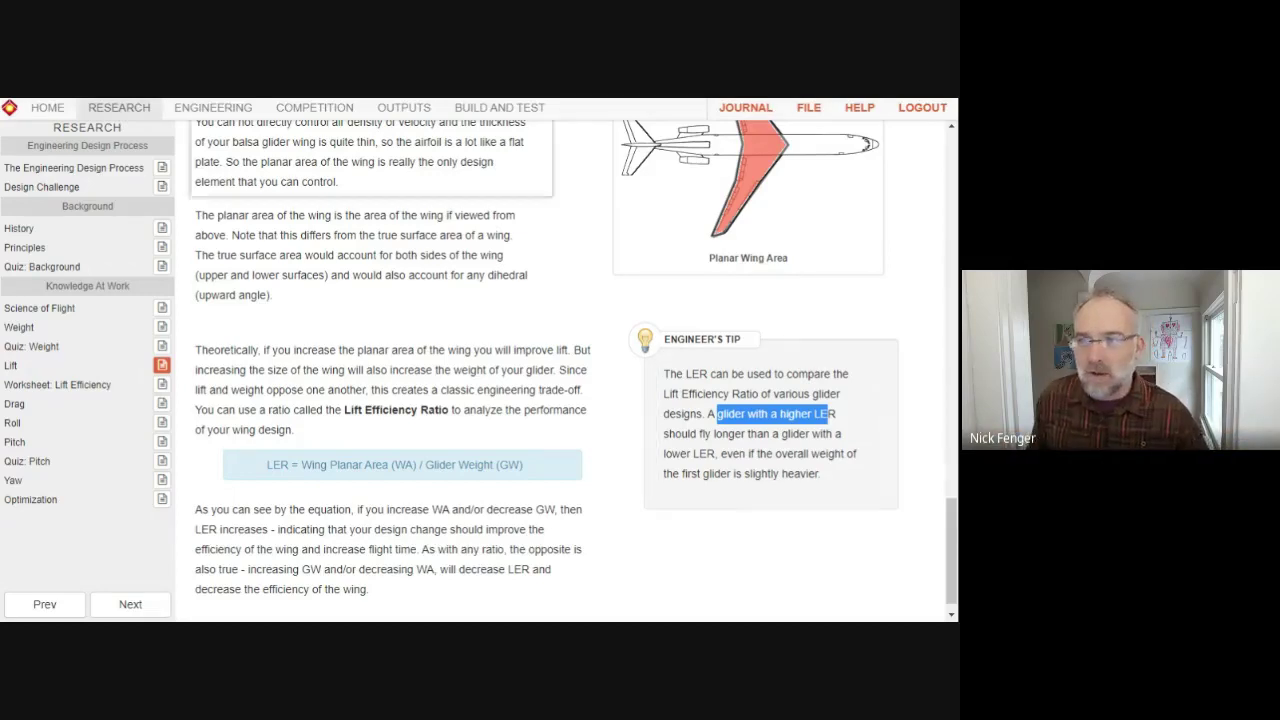
Step: Return to the glider model, show the Lift analysis and examine its wing plan area, glider mass and lift efficiency
{"action": "left_click", "coordinate": [238, 110]}
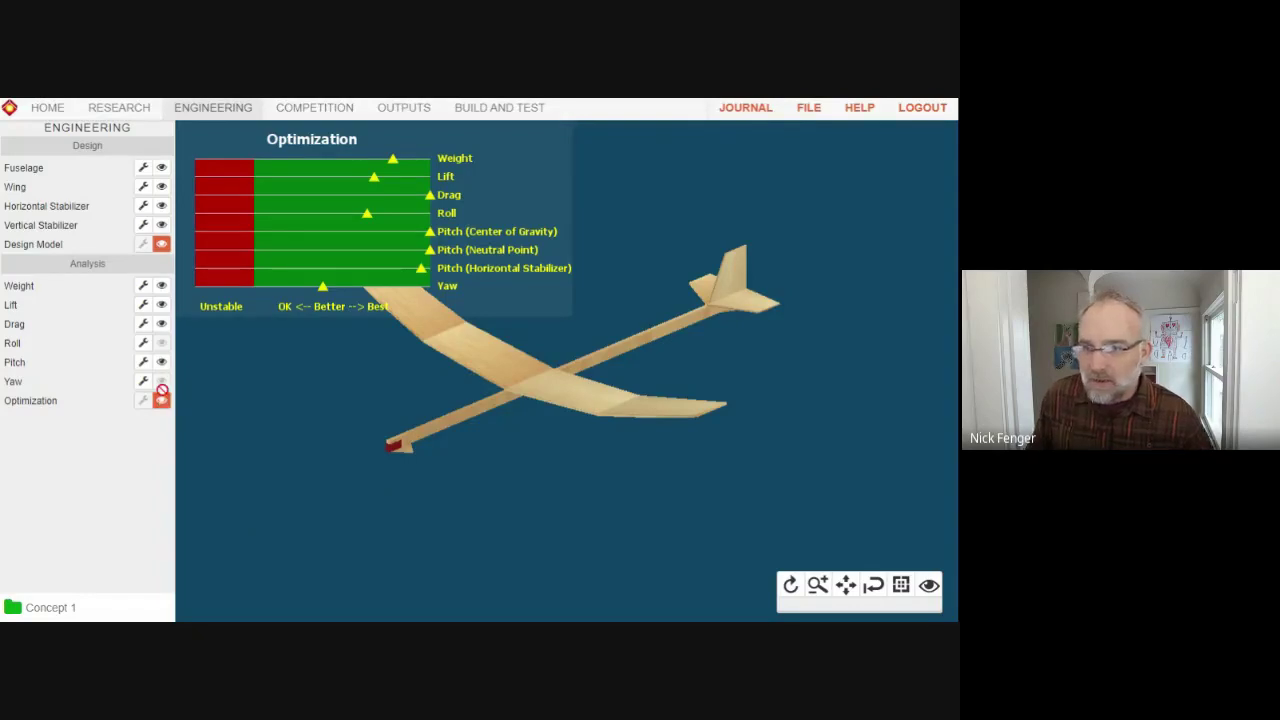
{"action": "left_click", "coordinate": [156, 305]}
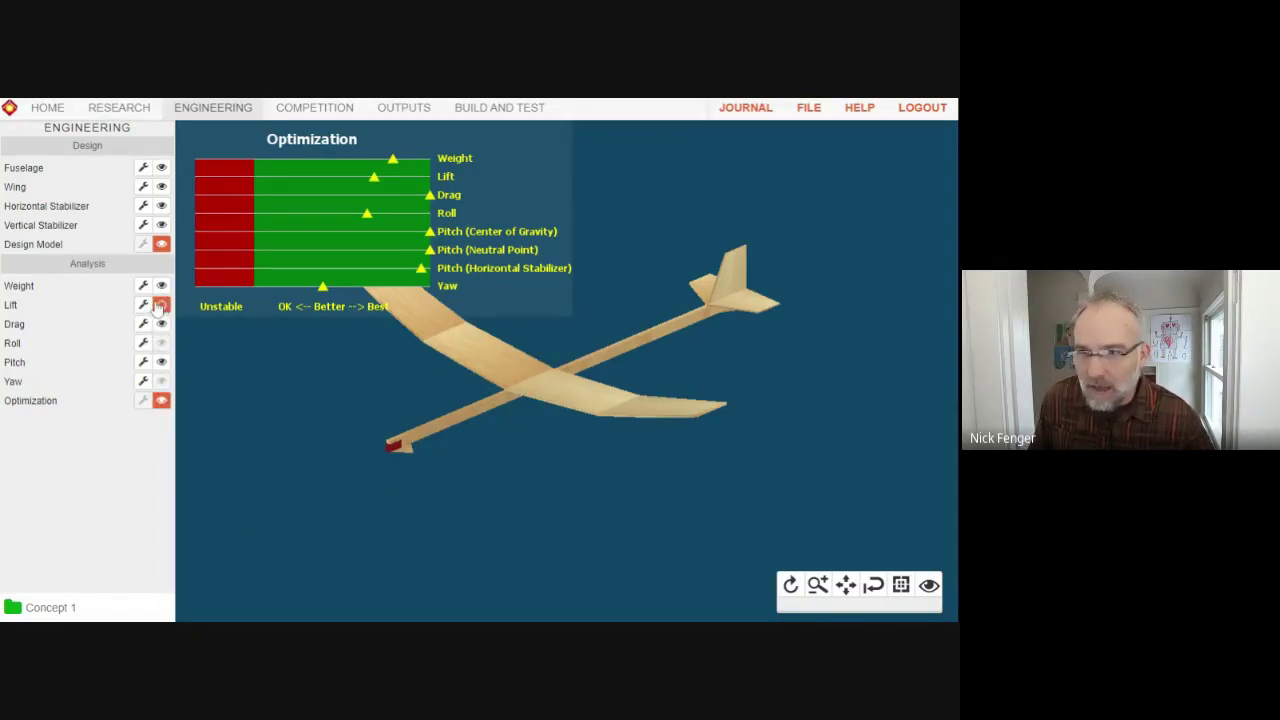
{"action": "left_click", "coordinate": [144, 305]}
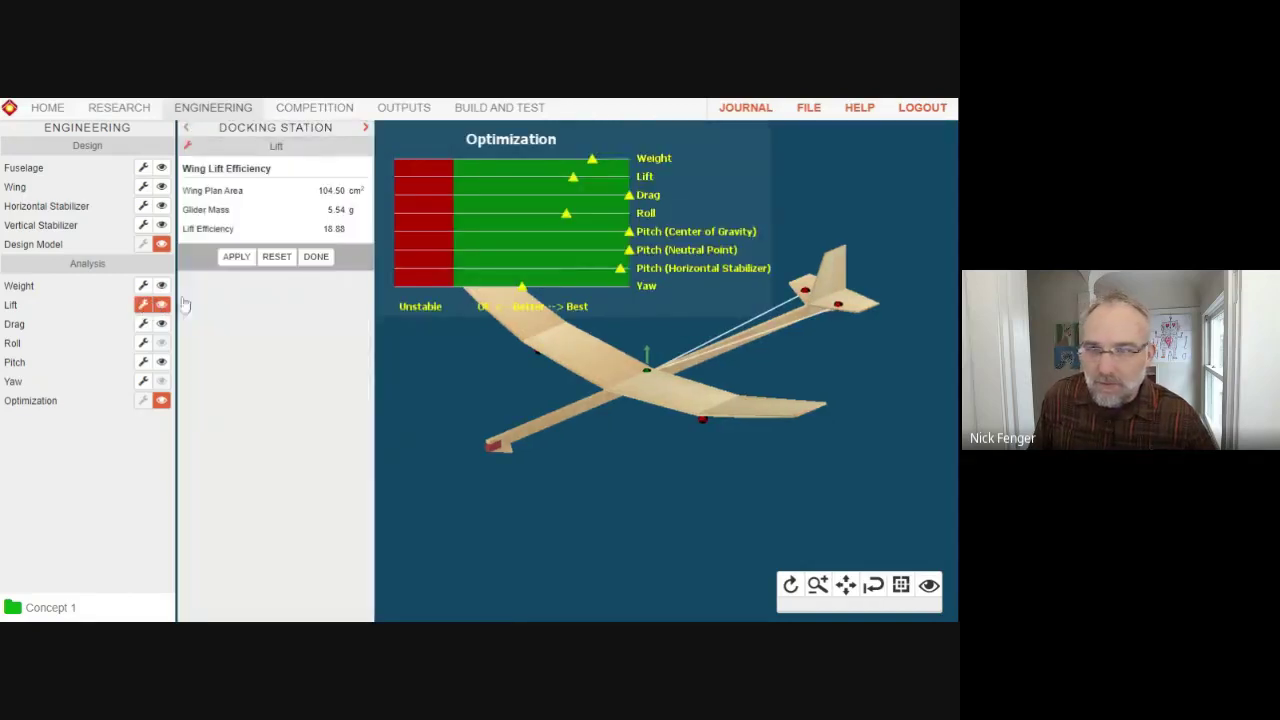
{"action": "double_click", "coordinate": [333, 229]}
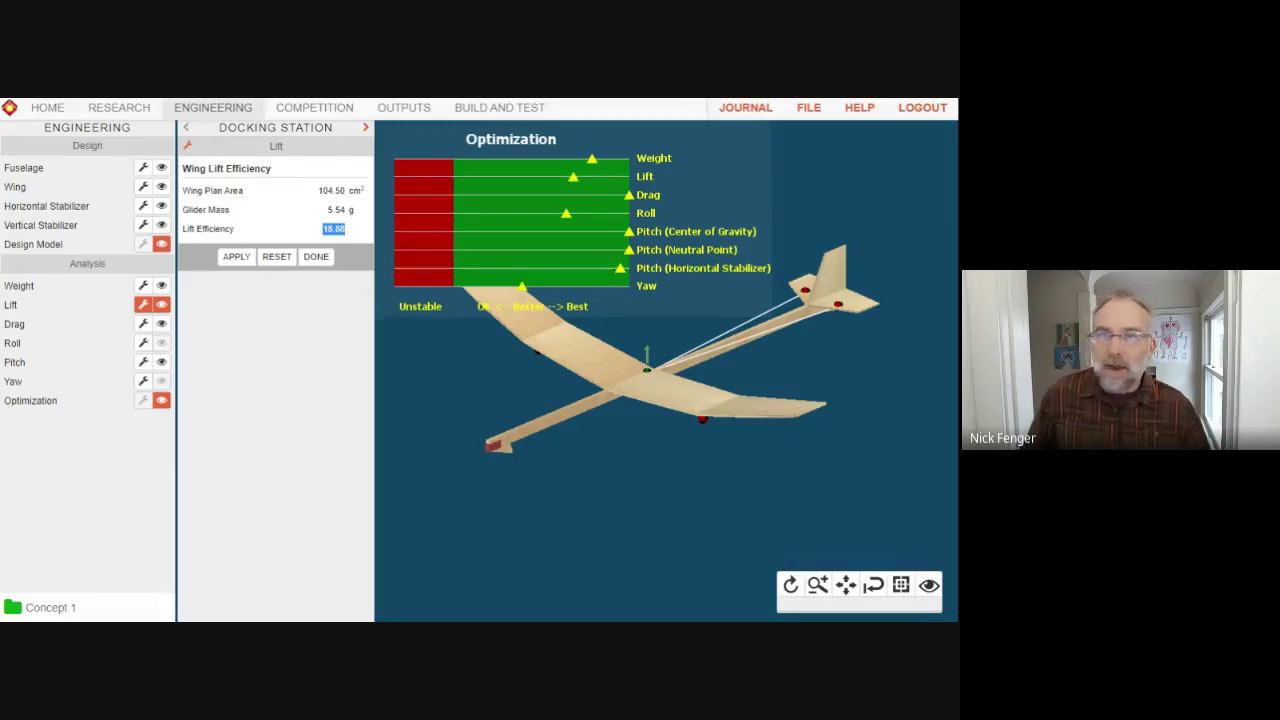
{"action": "left_click_drag", "start_coordinate": [318, 191], "coordinate": [343, 210]}
{"action": "left_click", "coordinate": [340, 220]}
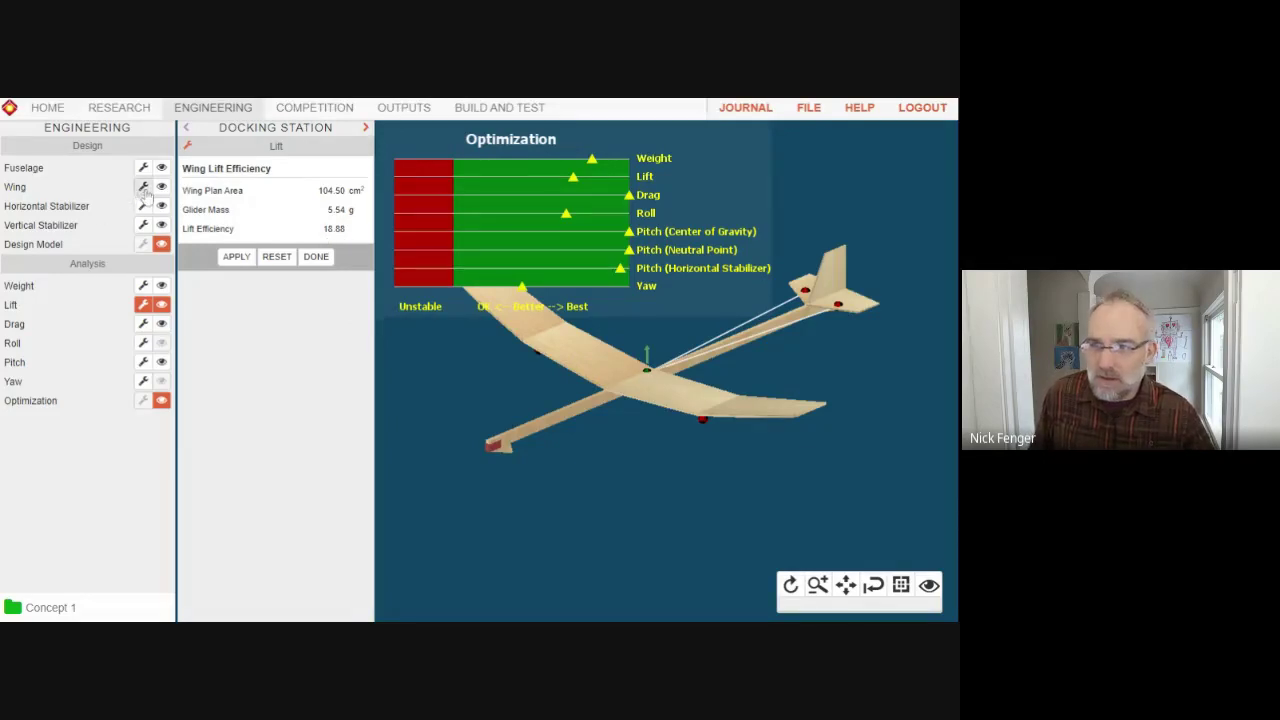
Step: Move the wing's straight trailing edge backward to widen the chord, giving a wing plan area of about 151 cm²
{"action": "left_click", "coordinate": [144, 188]}
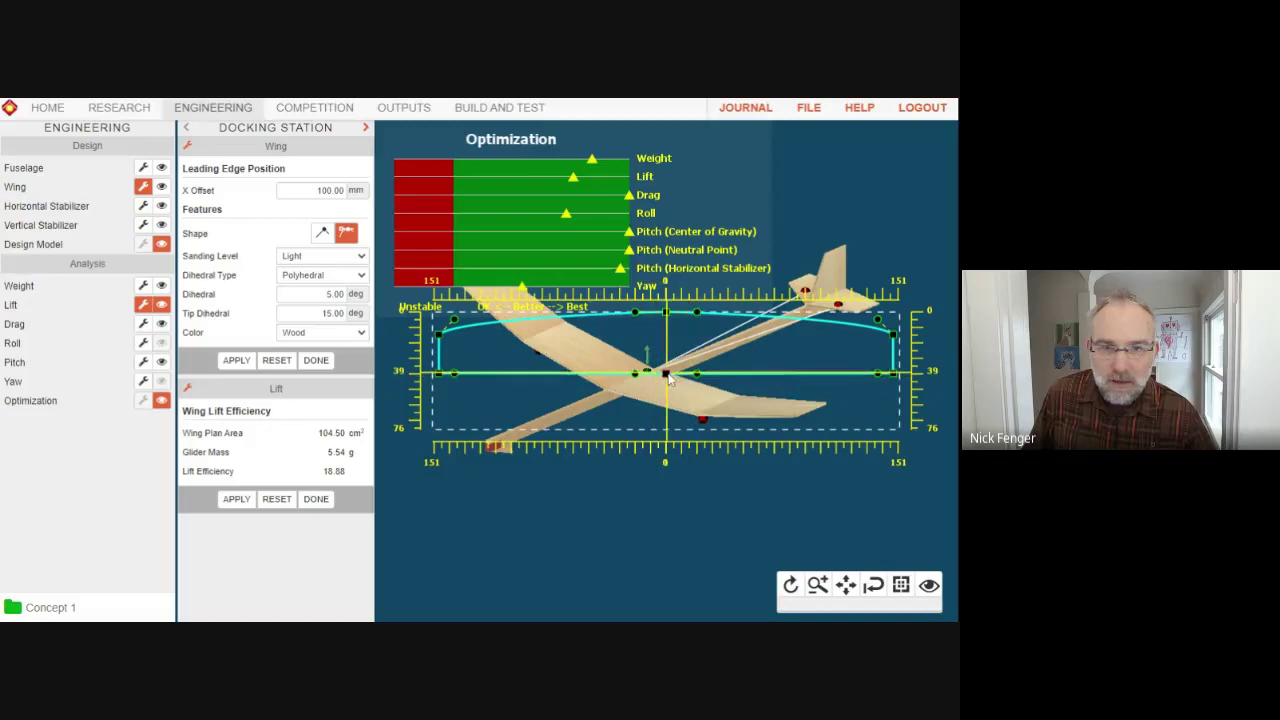
{"action": "left_click_drag", "start_coordinate": [668, 378], "coordinate": [894, 375]}
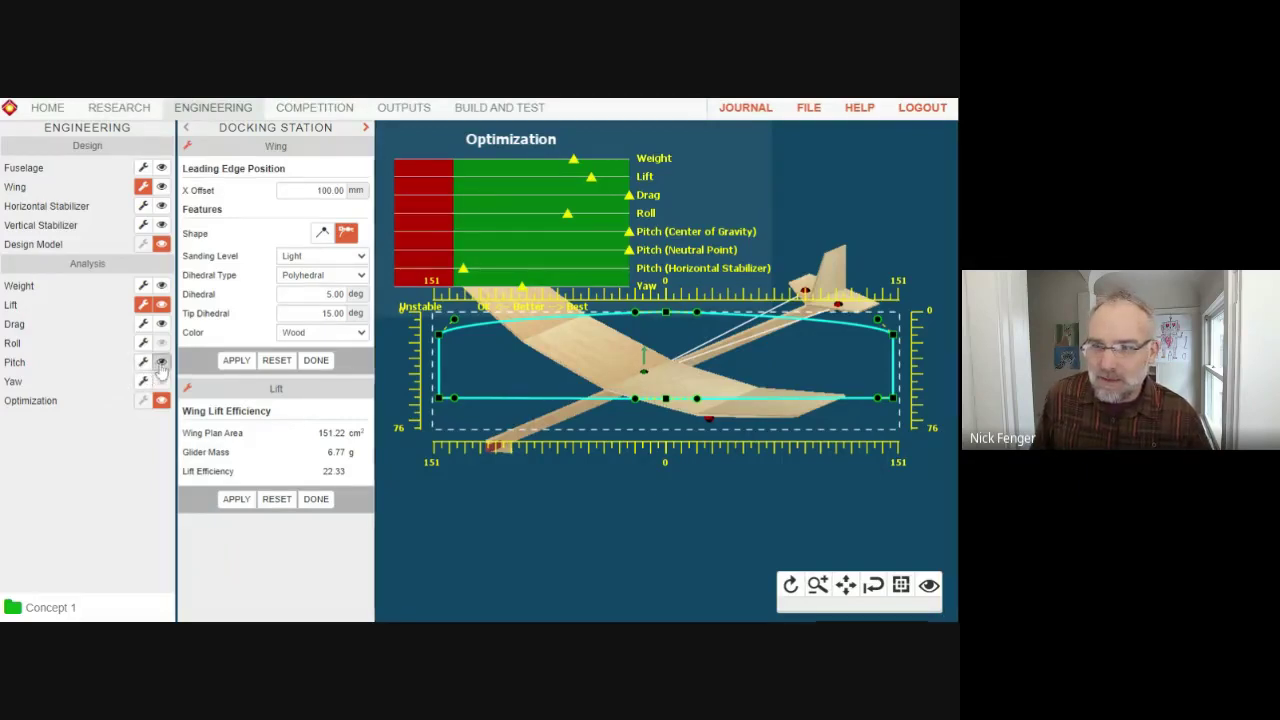
Step: Show the Pitch analysis and examine the wing area, stabilizer area and stabilizer-to-wing area ratio
{"action": "left_click", "coordinate": [145, 363]}
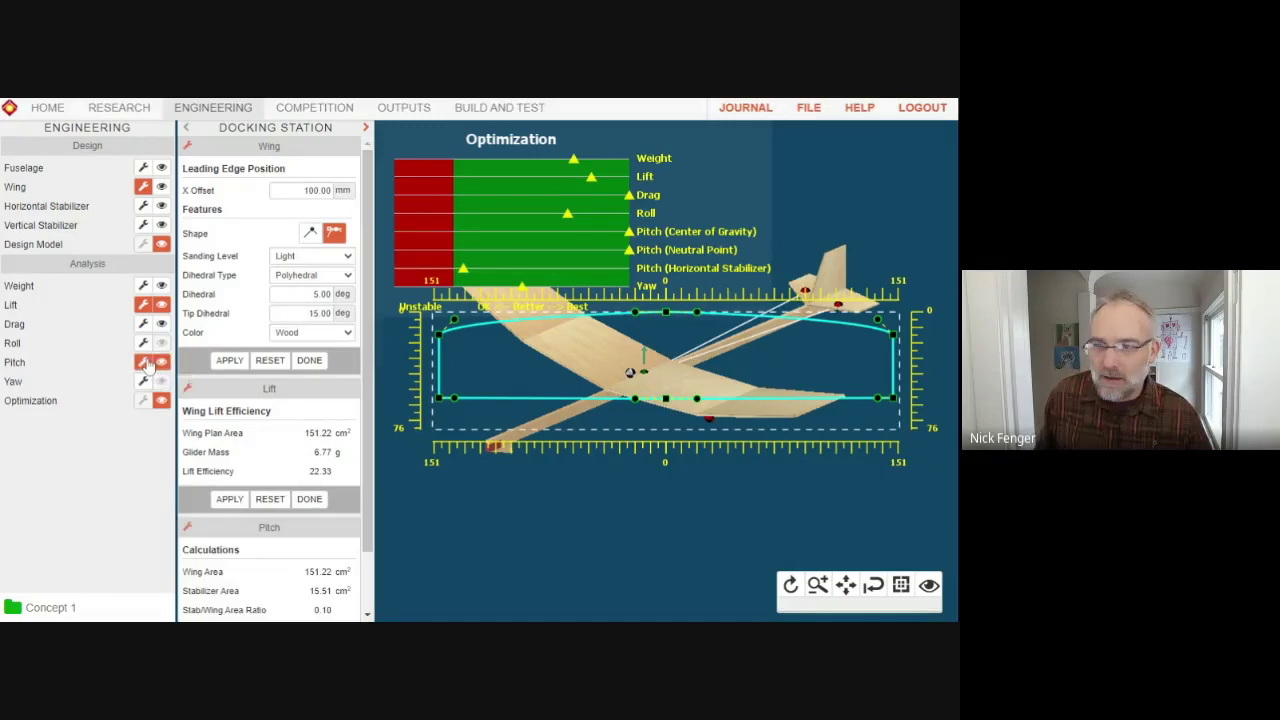
{"action": "scroll", "coordinate": [286, 462], "scroll_direction": "down", "scroll_amount": 1}
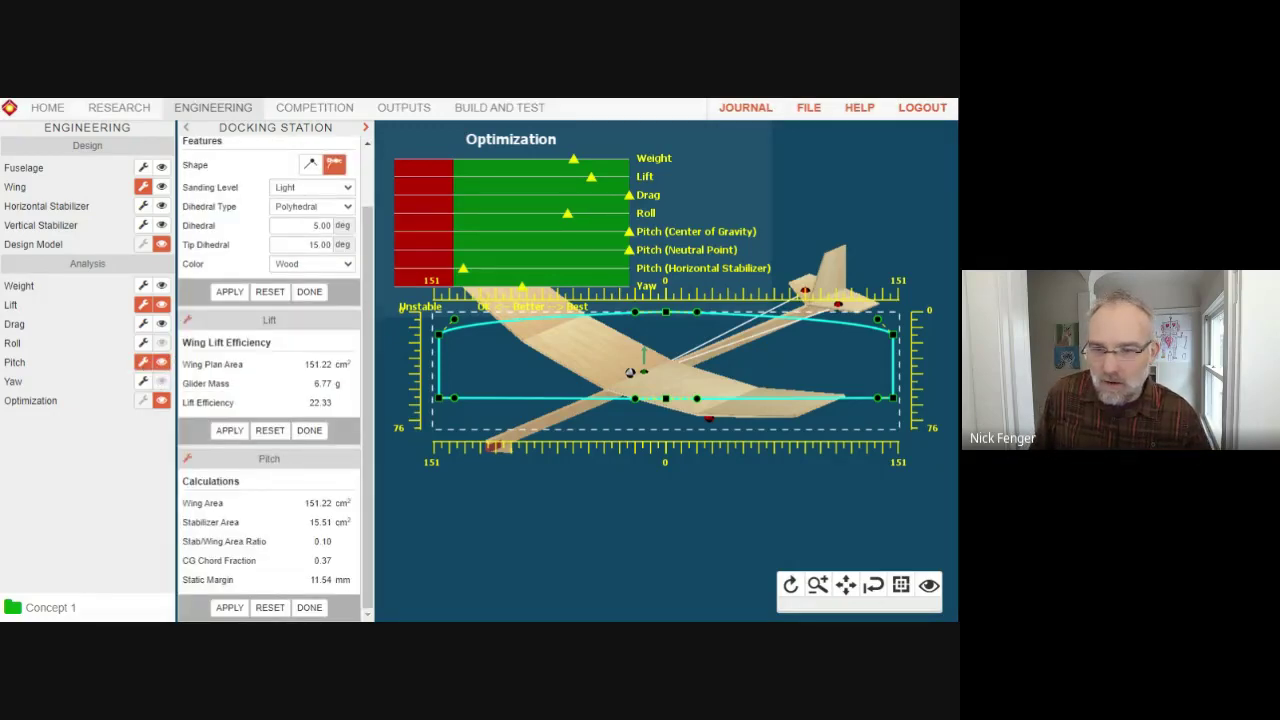
{"action": "left_click_drag", "start_coordinate": [304, 503], "coordinate": [336, 506]}
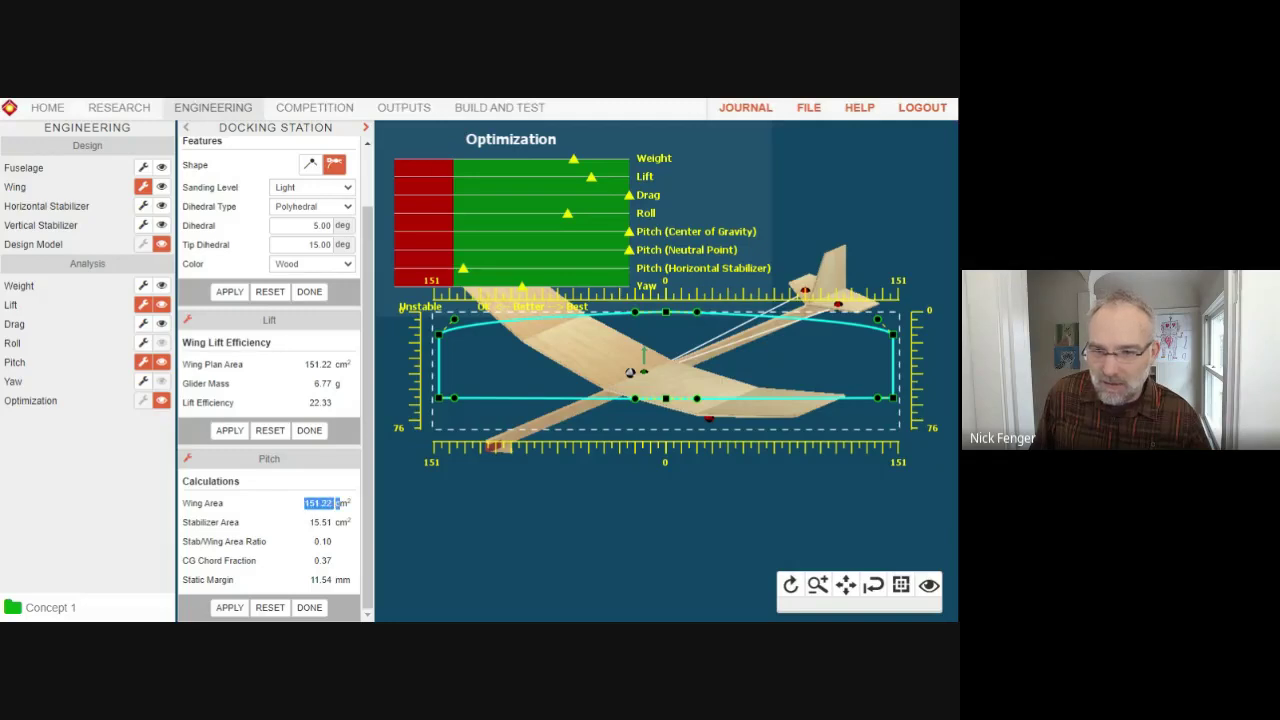
{"action": "left_click", "coordinate": [326, 540]}
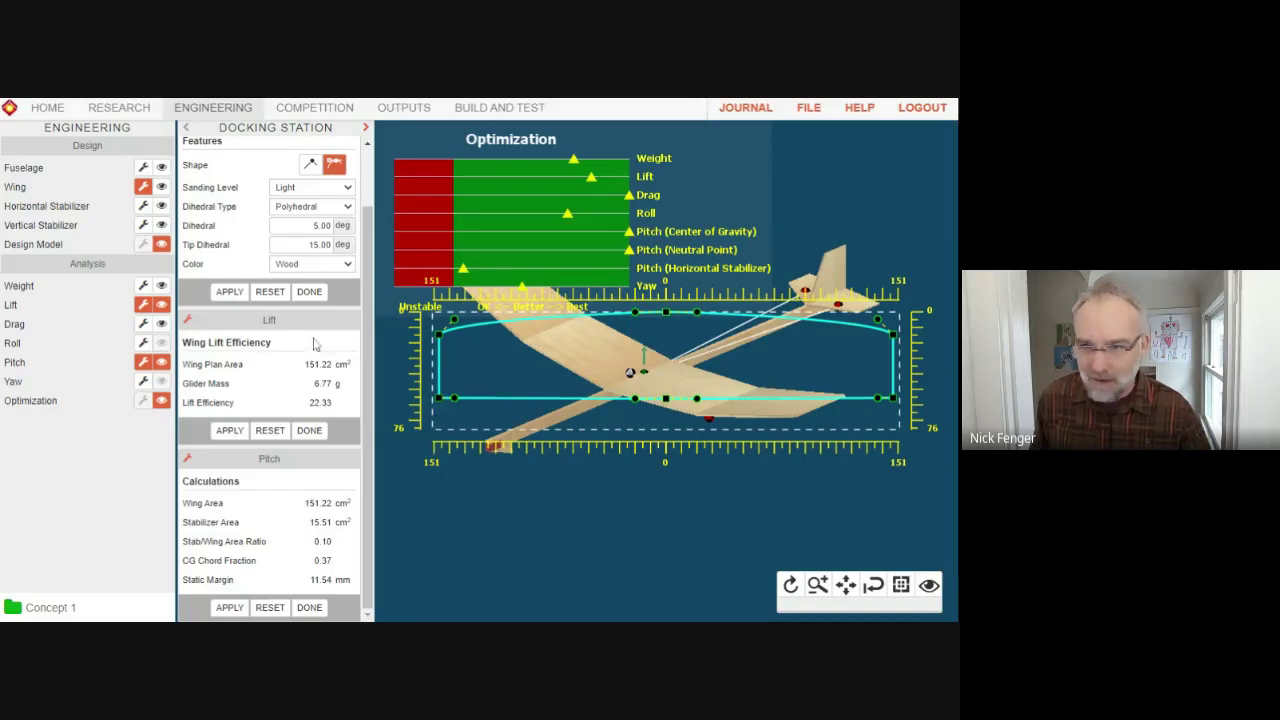
Step: Enlarge the horizontal stabilizer by widening its span and moving its trailing edge backward, giving a stabilizer area of about 22 cm²
{"action": "left_click", "coordinate": [142, 206]}
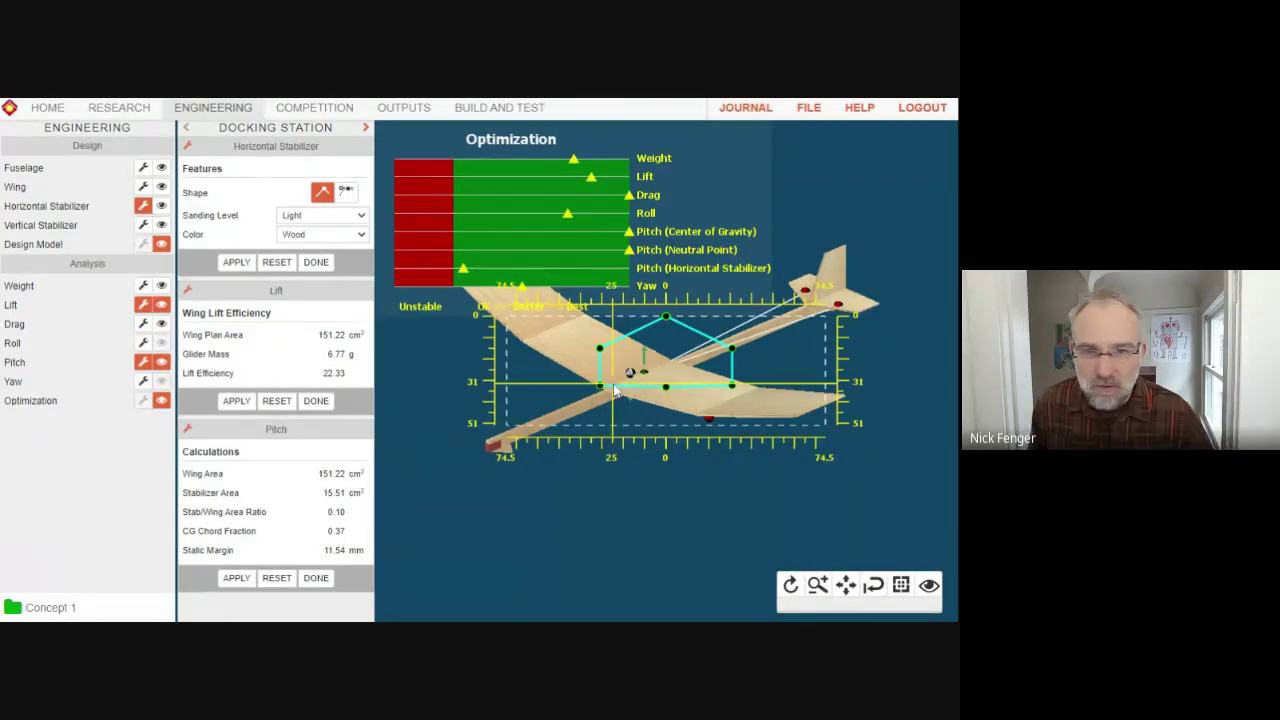
{"action": "left_click_drag", "start_coordinate": [607, 392], "coordinate": [589, 393]}
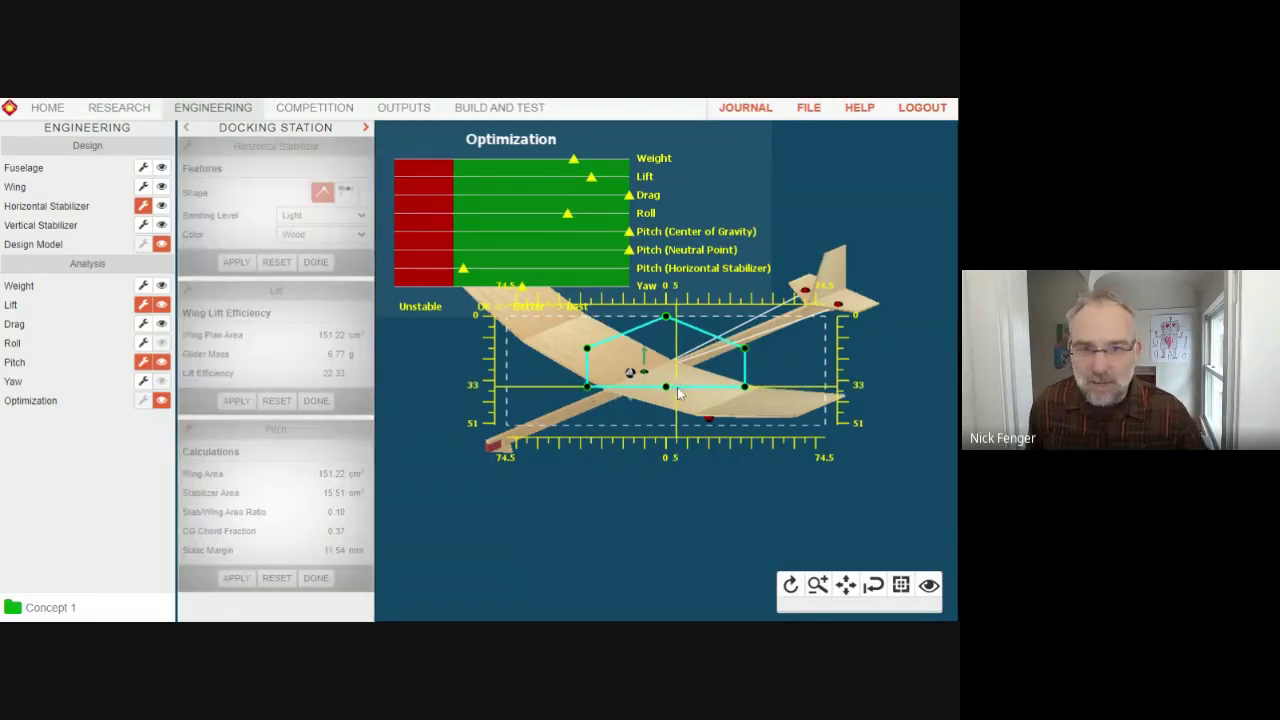
{"action": "left_click_drag", "start_coordinate": [667, 389], "coordinate": [667, 399]}
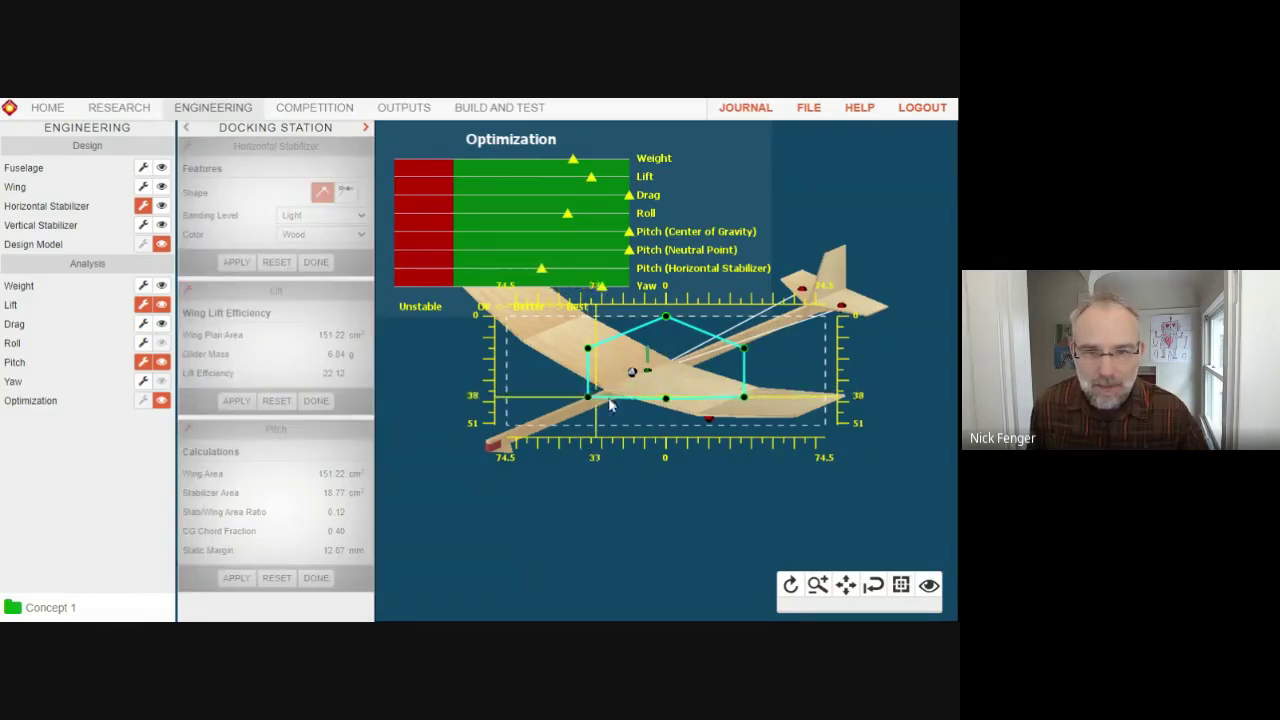
{"action": "left_click_drag", "start_coordinate": [789, 390], "coordinate": [790, 406]}
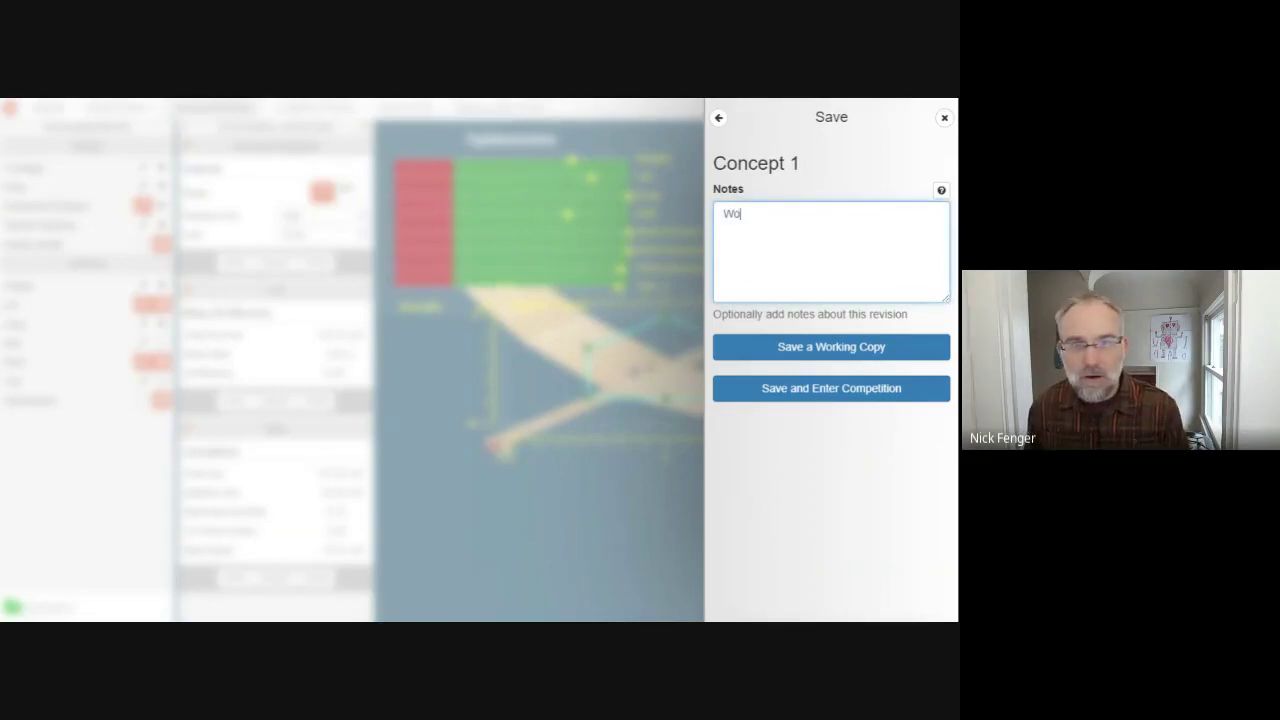
Step: Begin the Concept 1 save notes with "Improving LER from research section on Lift by making the wing area larger."
{"action": "key", "text": "BackSpace"}
{"action": "key", "text": "BackSpace"}
{"action": "key", "text": "BackSpace"}
{"action": "key", "text": "BackSpace"}
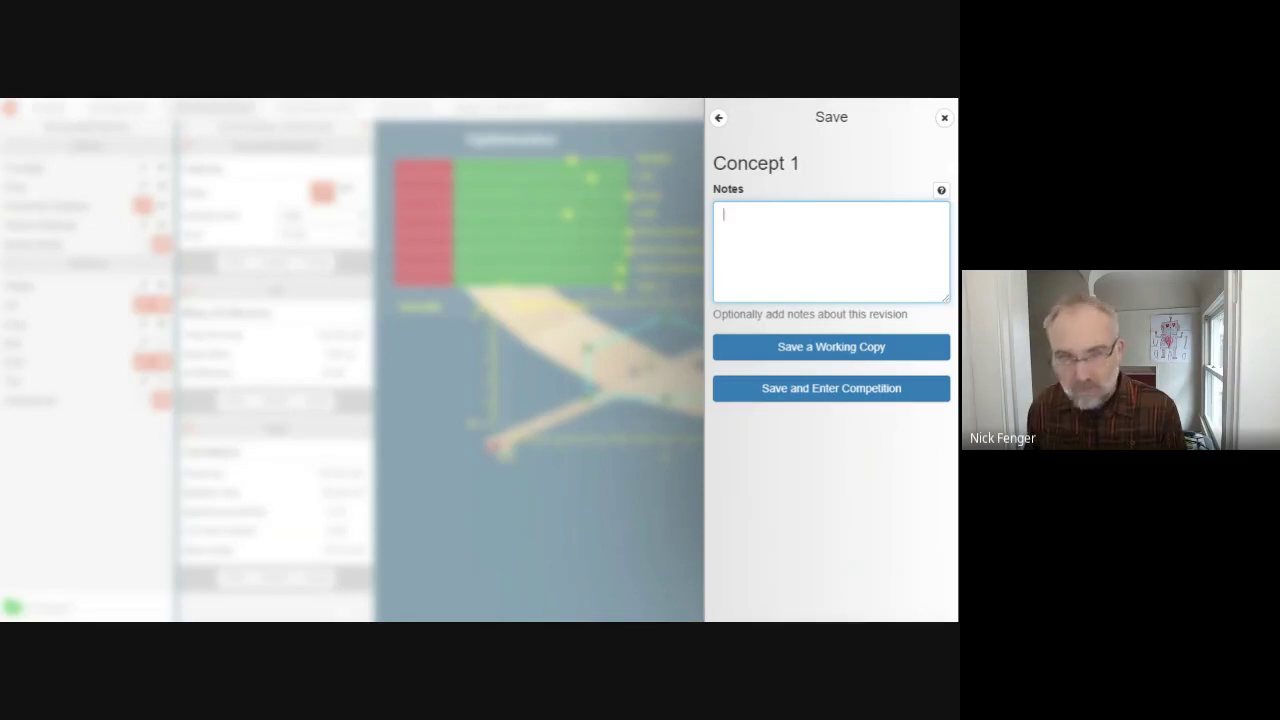
{"action": "type", "text": "Improving "}
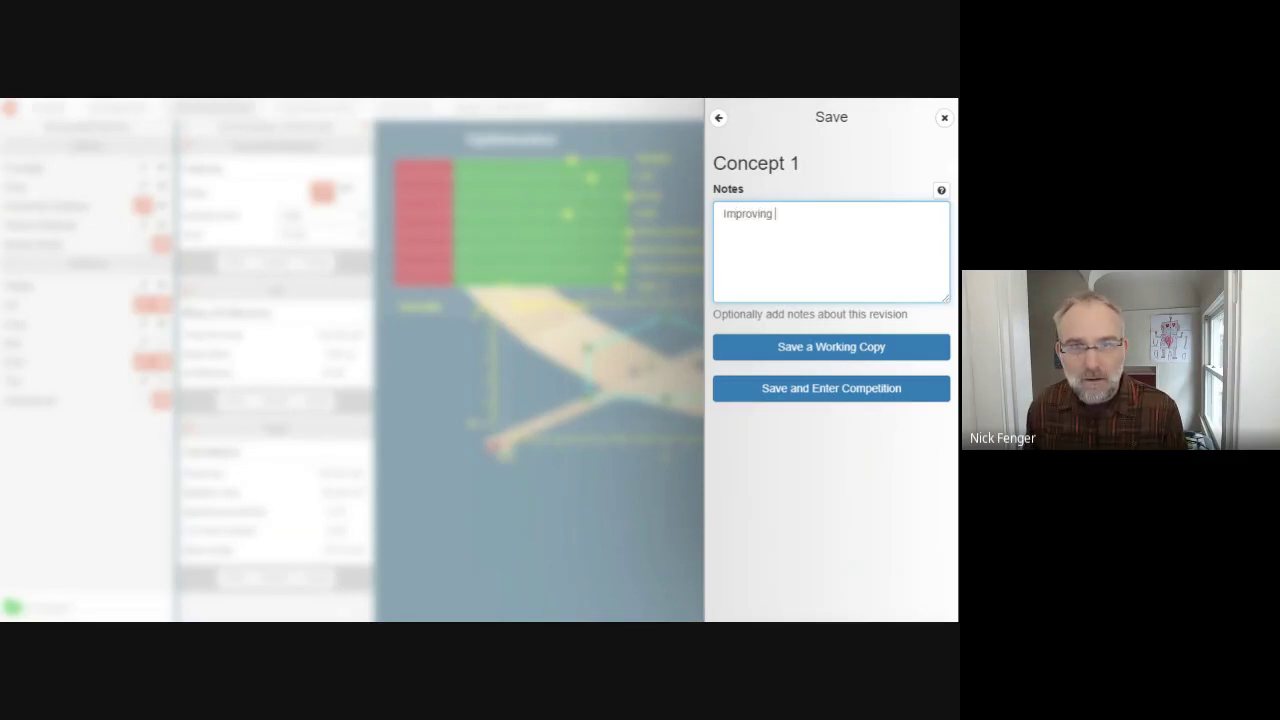
{"action": "type", "text": "li"}
{"action": "key", "text": "BackSpace"}
{"action": "key", "text": "BackSpace"}
{"action": "type", "text": "LER from research section"}
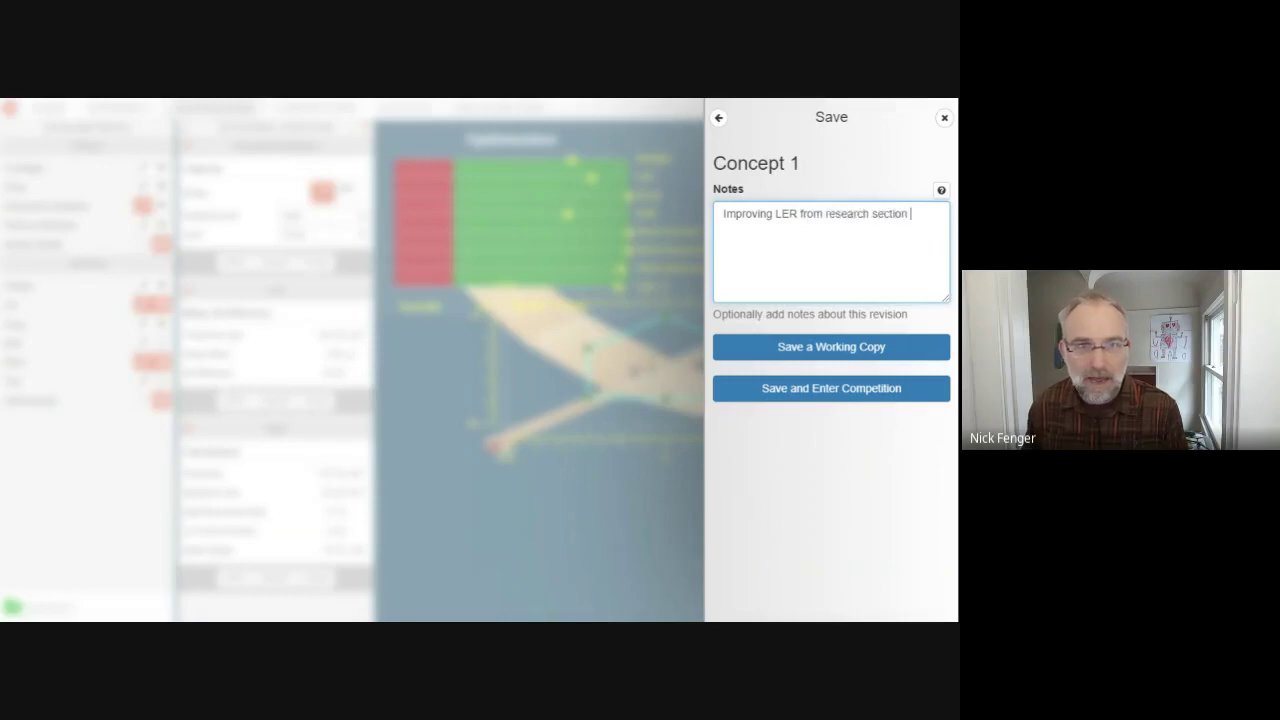
{"action": "type", "text": "L"}
{"action": "key", "text": "BackSpace"}
{"action": "type", "text": "on Lift"}
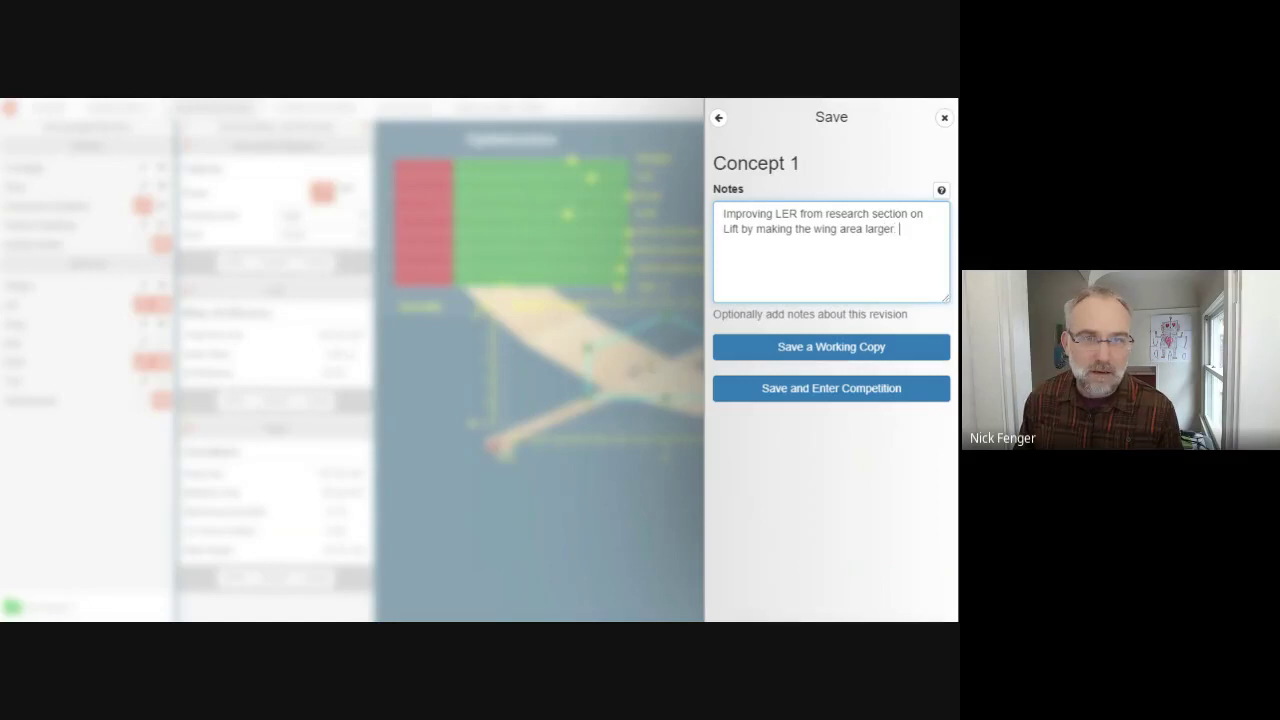
Step: Add the sentence "This caused my wing/hs ratio to need updating so increased the hs size too." to the save notes
{"action": "type", "text": "This "}
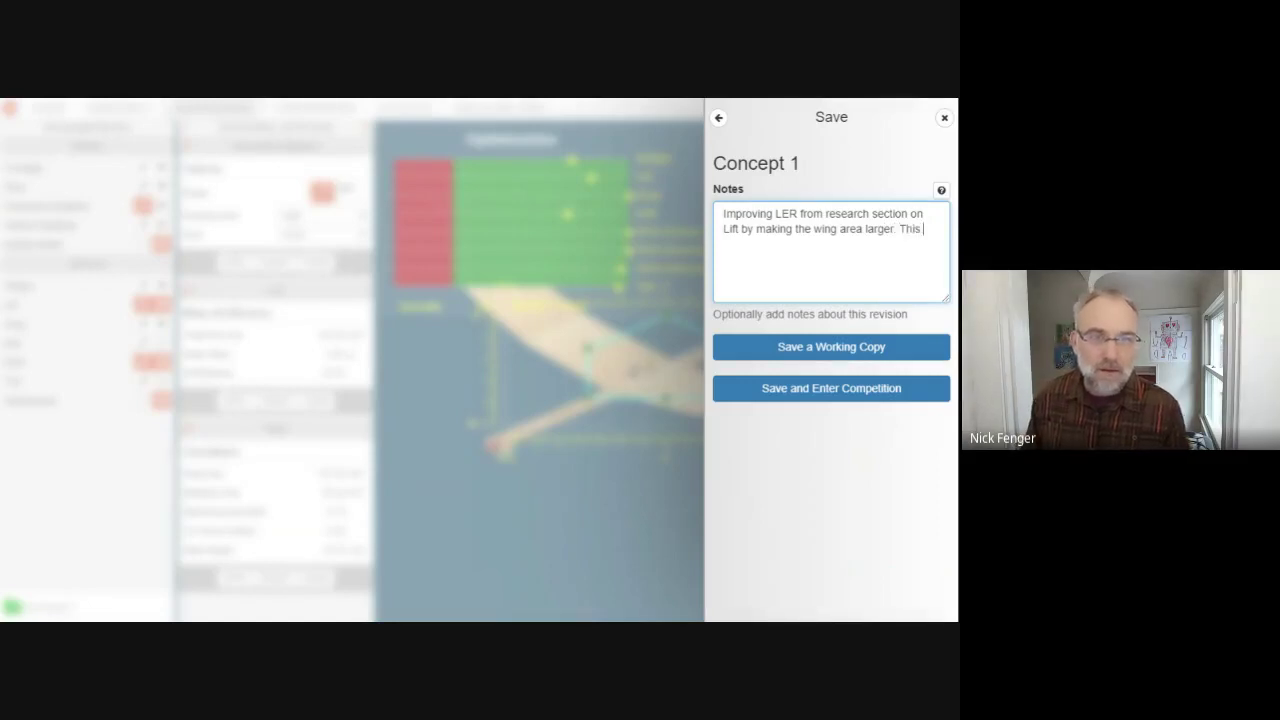
{"action": "type", "text": "caused my "}
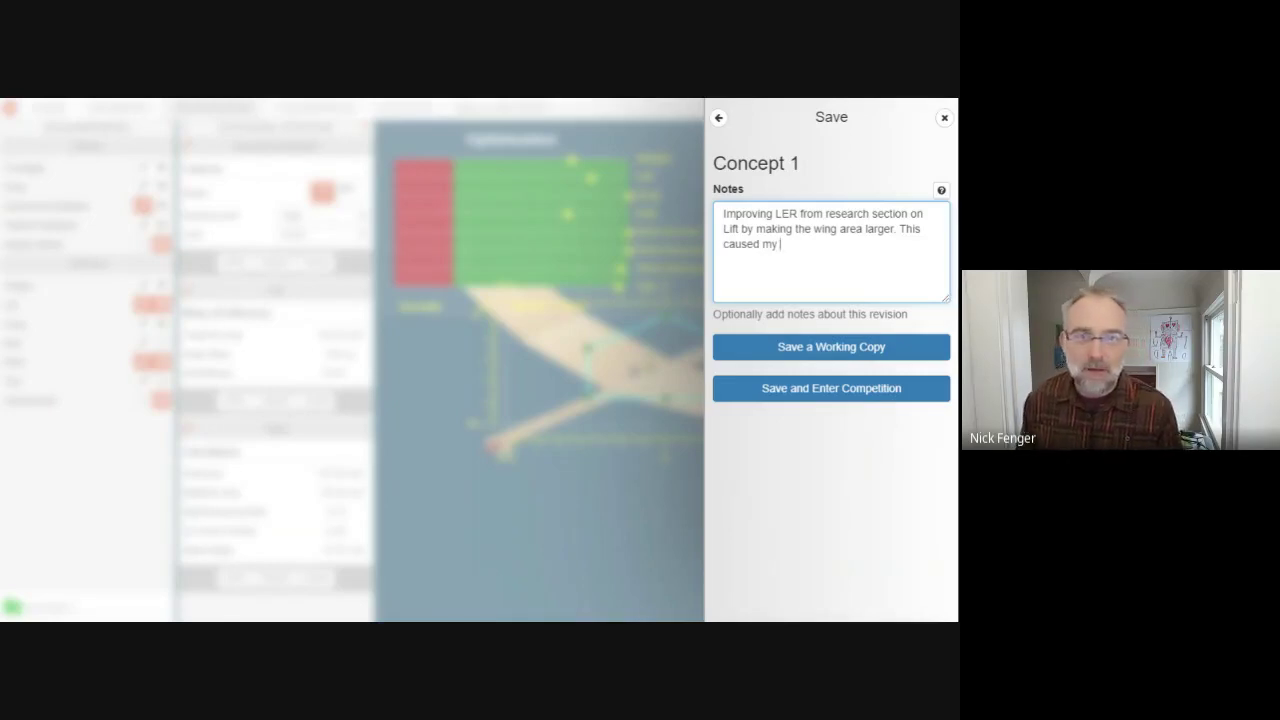
{"action": "type", "text": "w"}
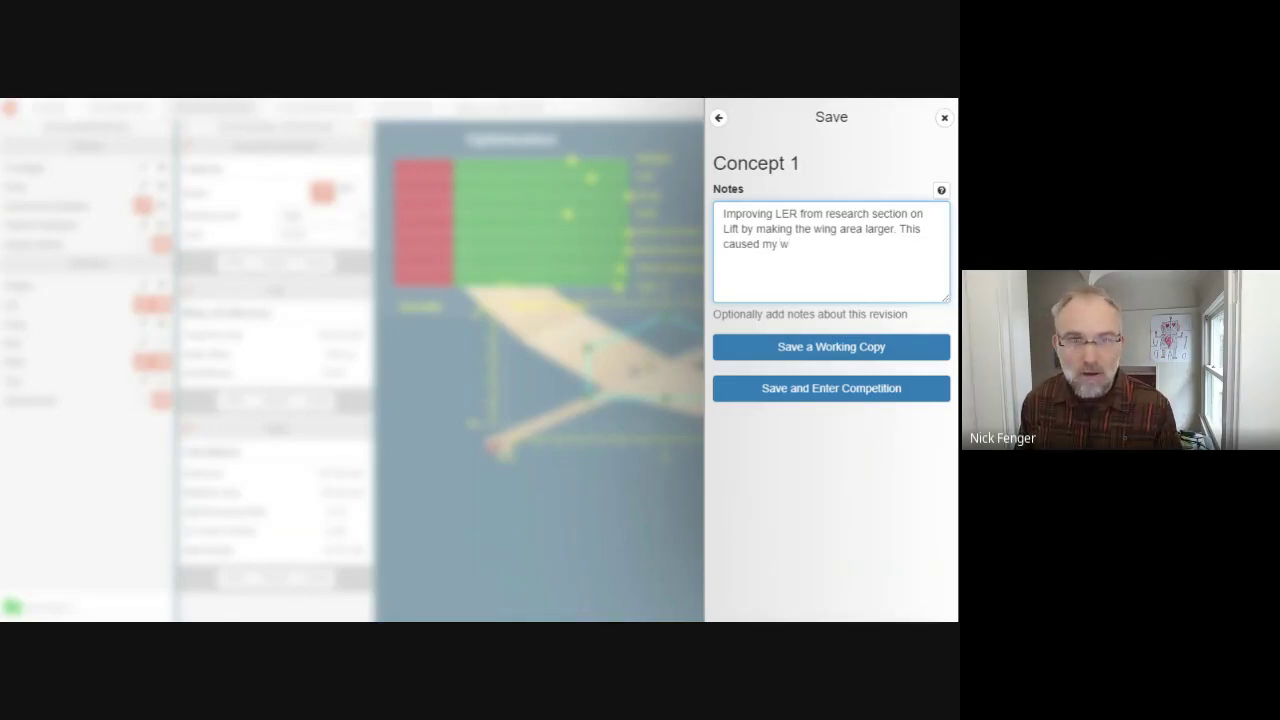
{"action": "type", "text": "ing/hs ratio"}
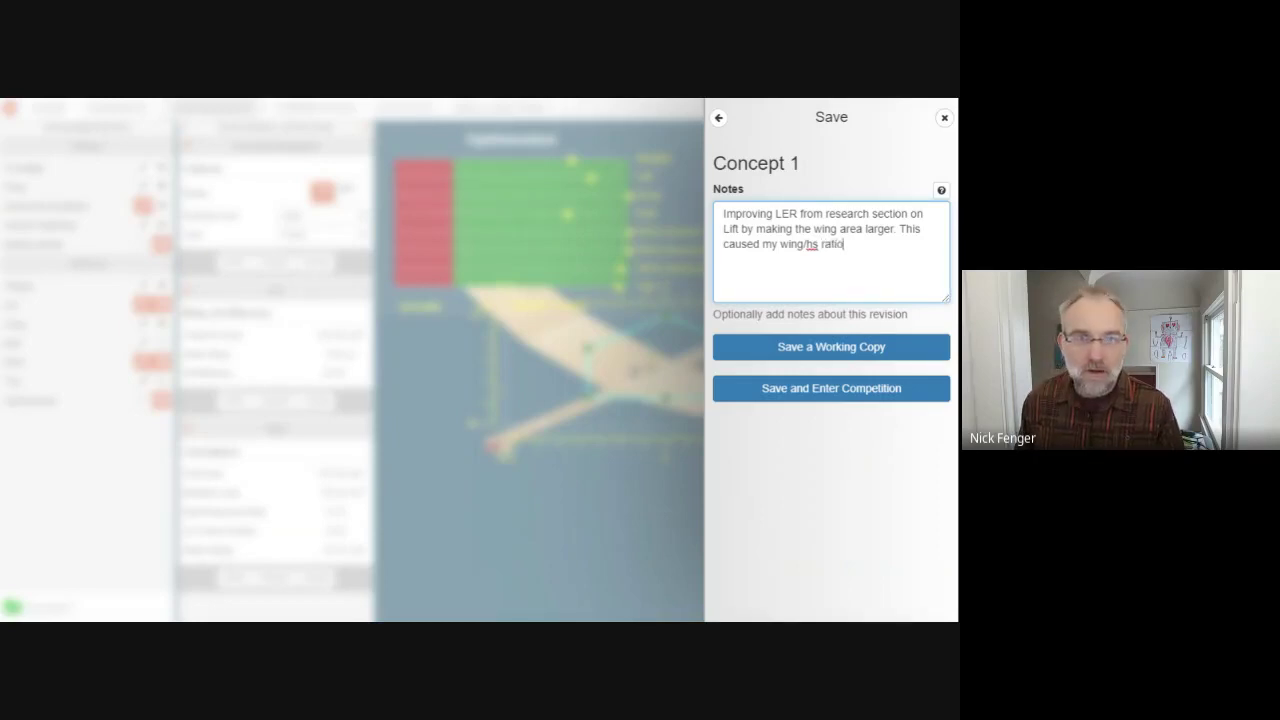
{"action": "type", "text": "to b"}
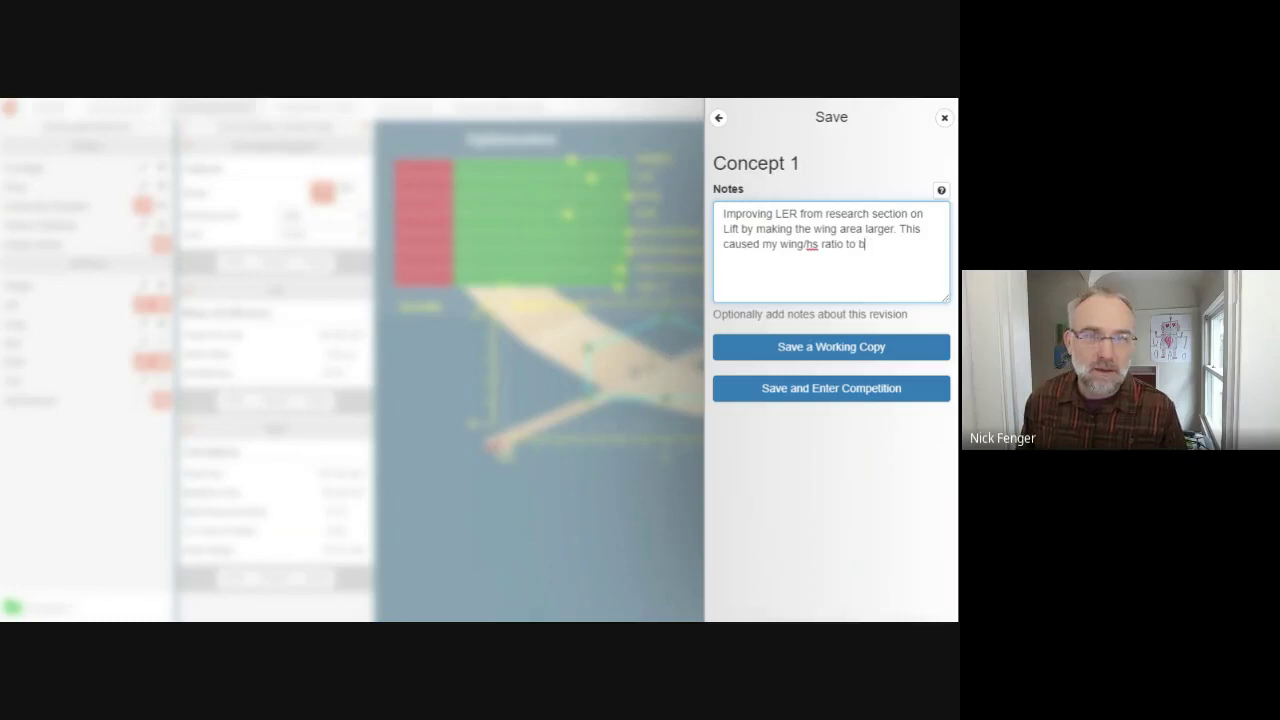
{"action": "key", "text": "BackSpace"}
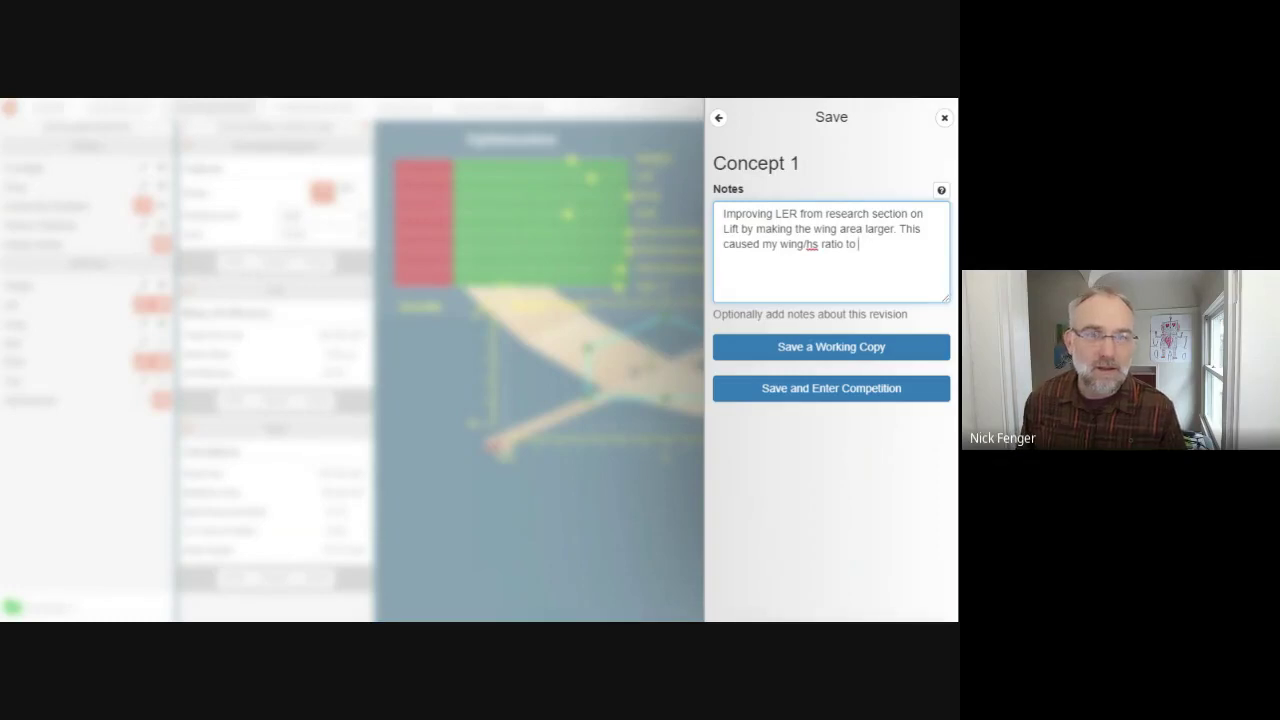
{"action": "type", "text": "need upt"}
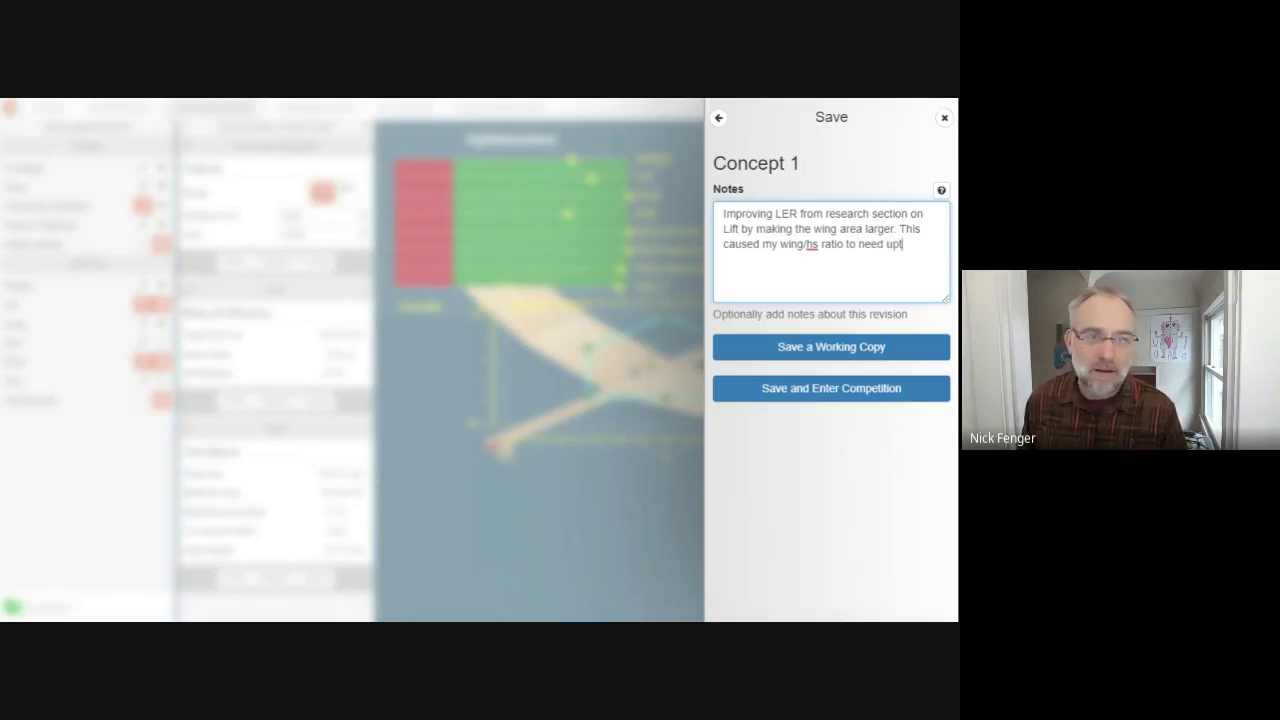
{"action": "key", "text": "BackSpace"}
{"action": "type", "text": "dating so in"}
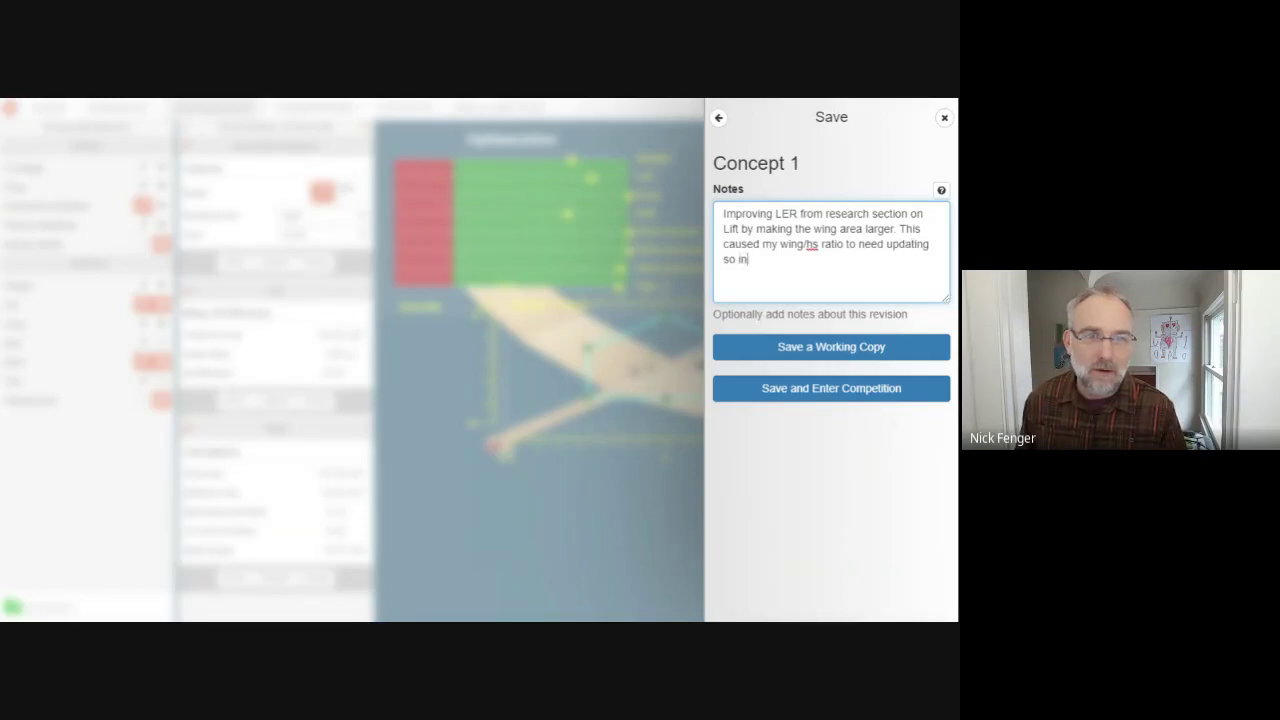
{"action": "type", "text": "creased the "}
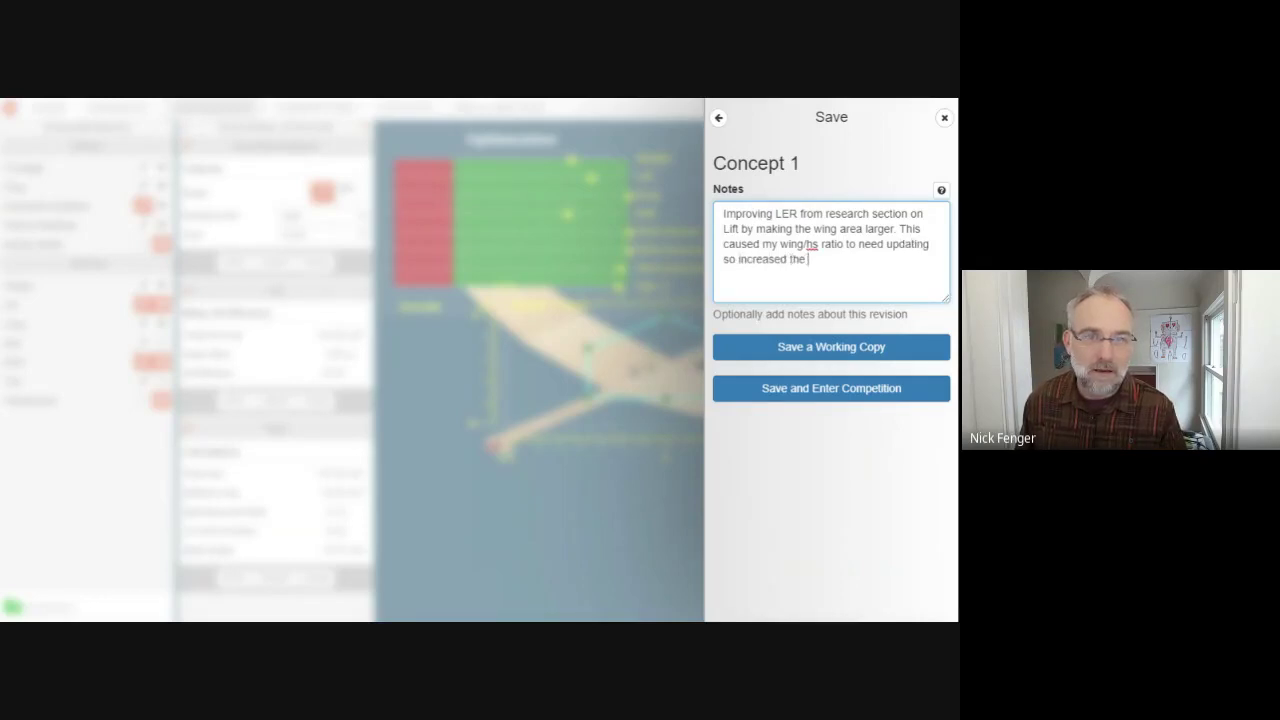
{"action": "type", "text": "hs s"}
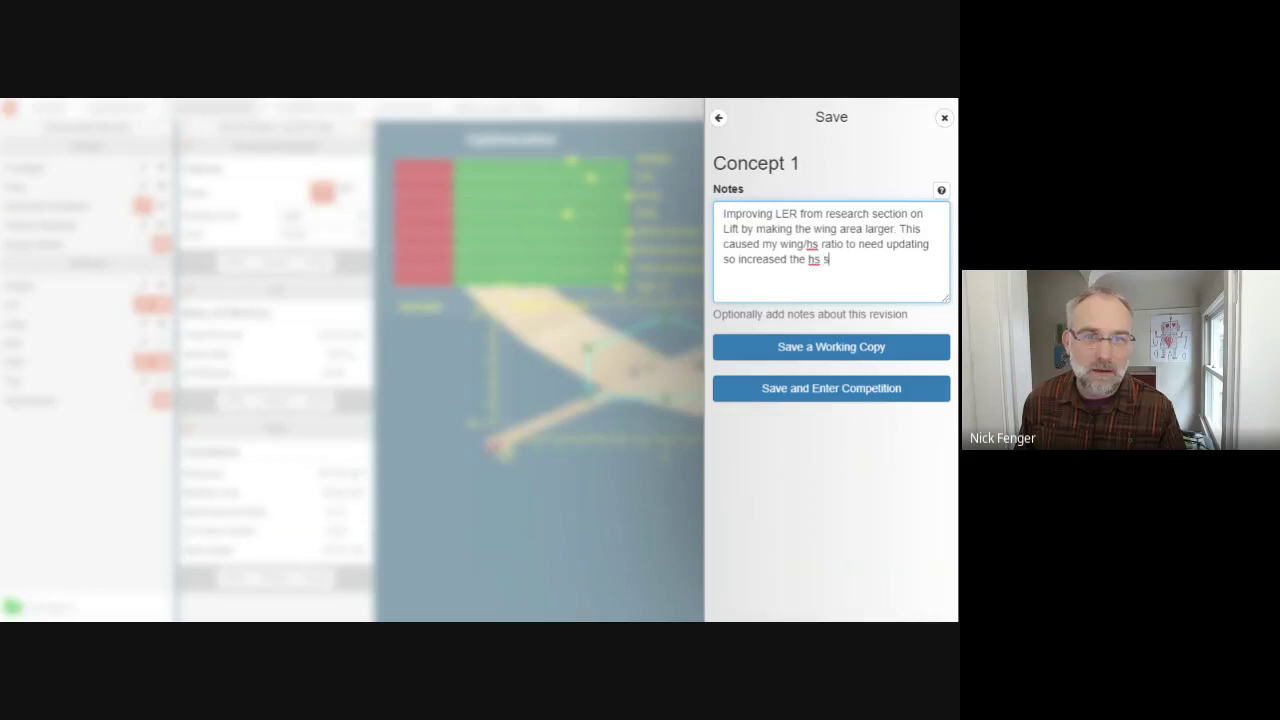
{"action": "type", "text": "ize too "}
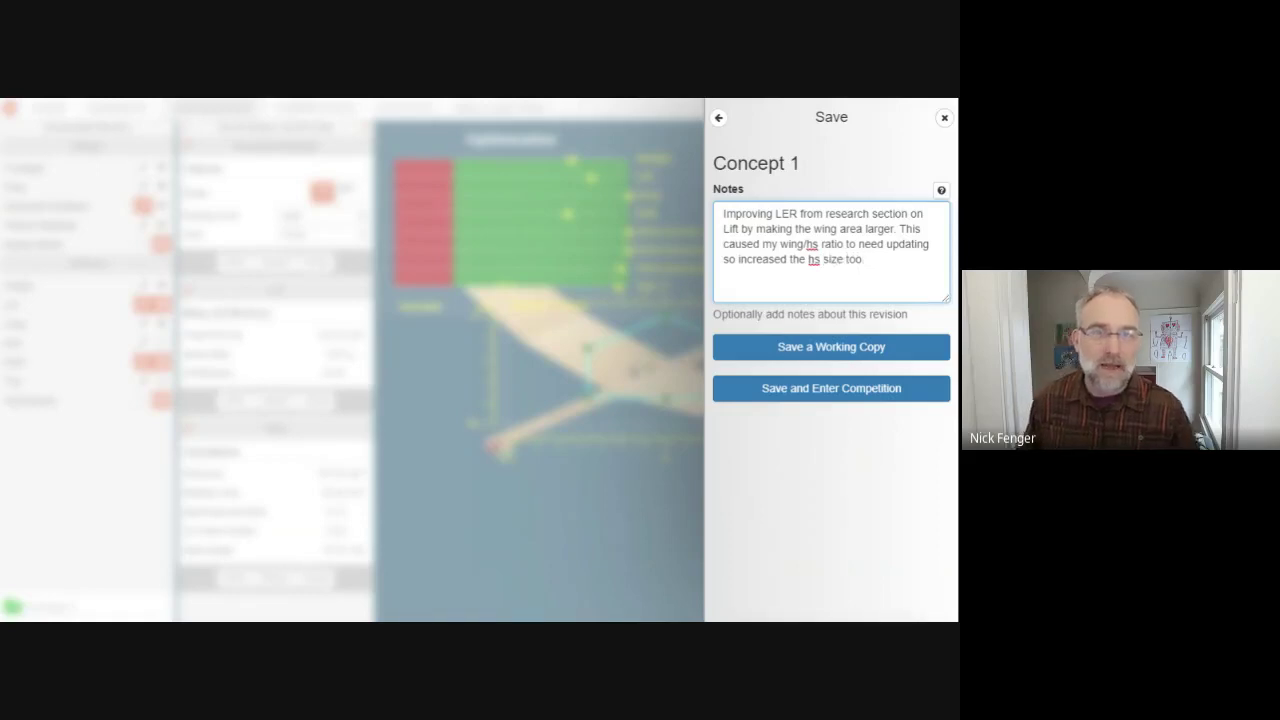
{"action": "type", "text": "."}
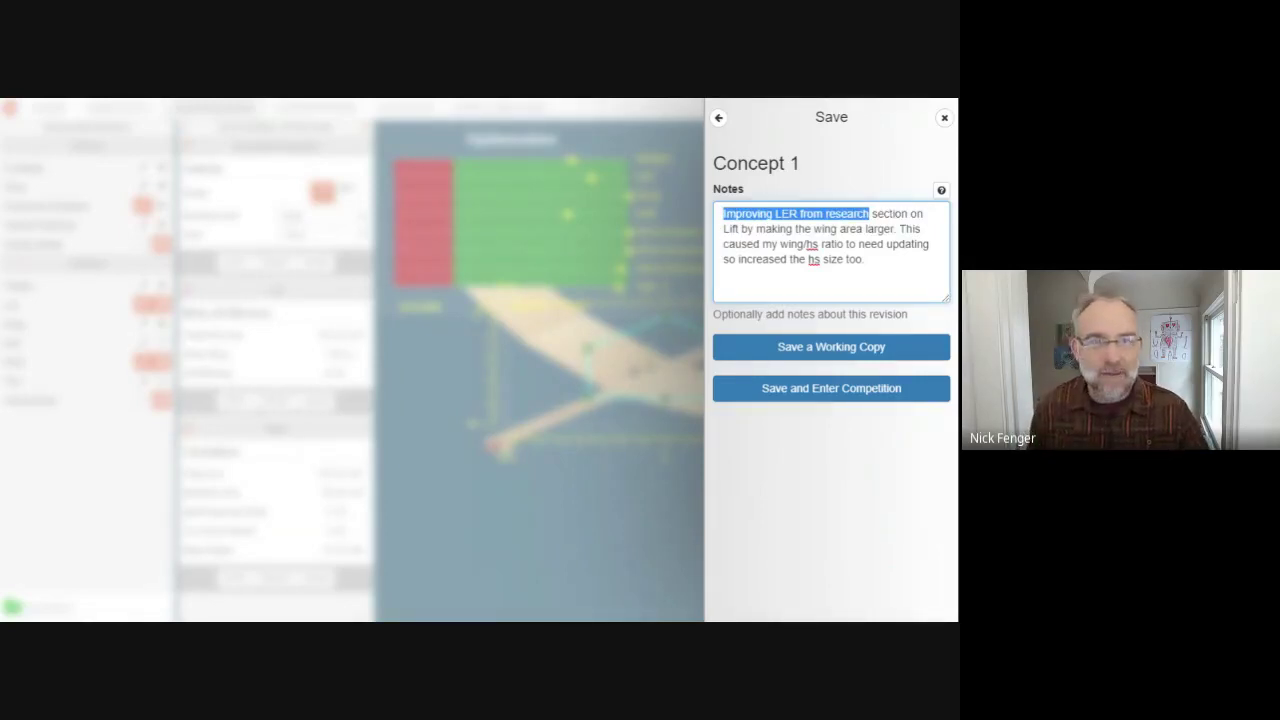
Step: Check the wording of the notes, save the Concept 1 revision and enter it in the competition
{"action": "left_click_drag", "start_coordinate": [762, 244], "coordinate": [856, 244]}
{"action": "left_click", "coordinate": [862, 259]}
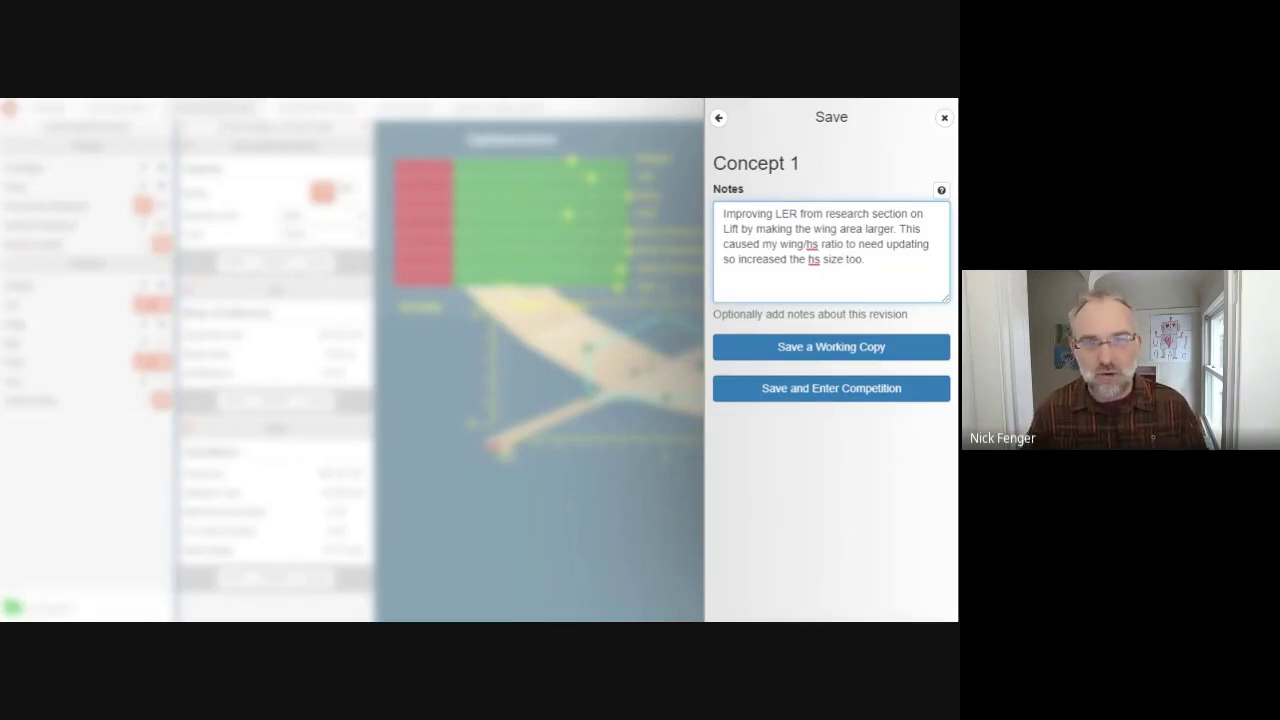
{"action": "left_click", "coordinate": [847, 388]}
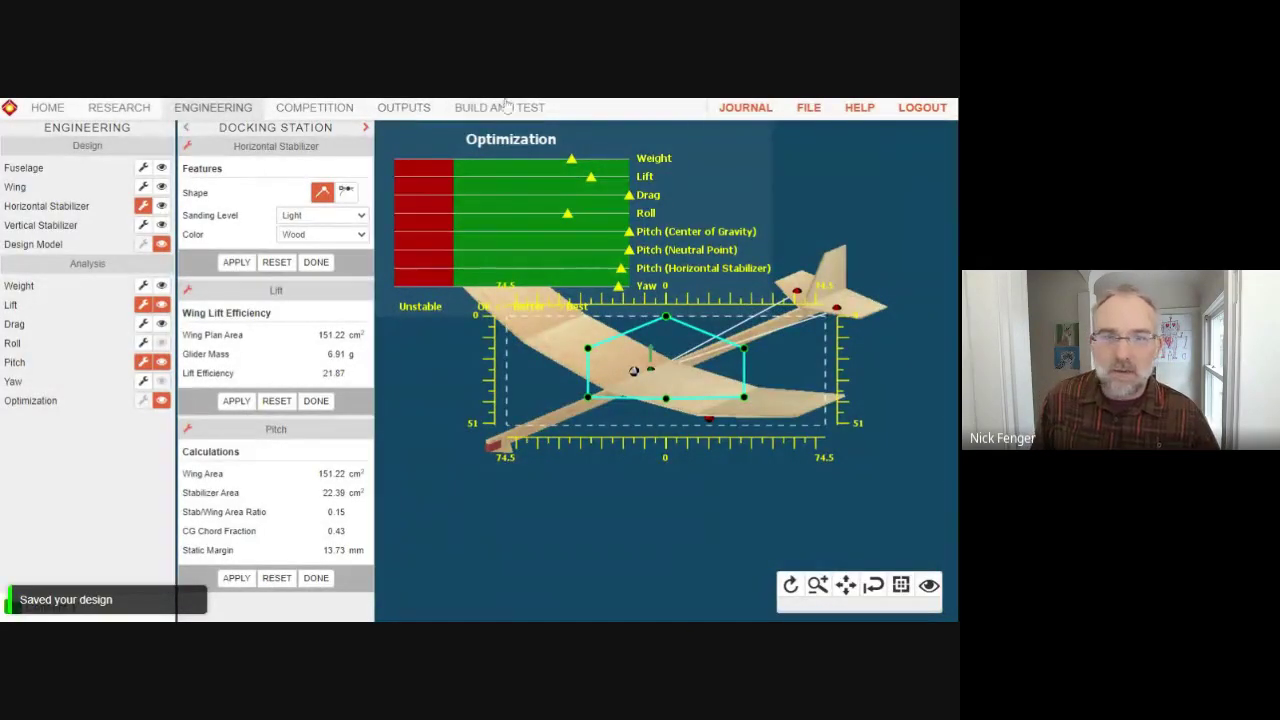
Step: Open the journal's engineering logs and compare the flight times of Concept 1 revisions 2 and 3
{"action": "left_click", "coordinate": [745, 107]}
{"action": "left_click", "coordinate": [161, 202]}
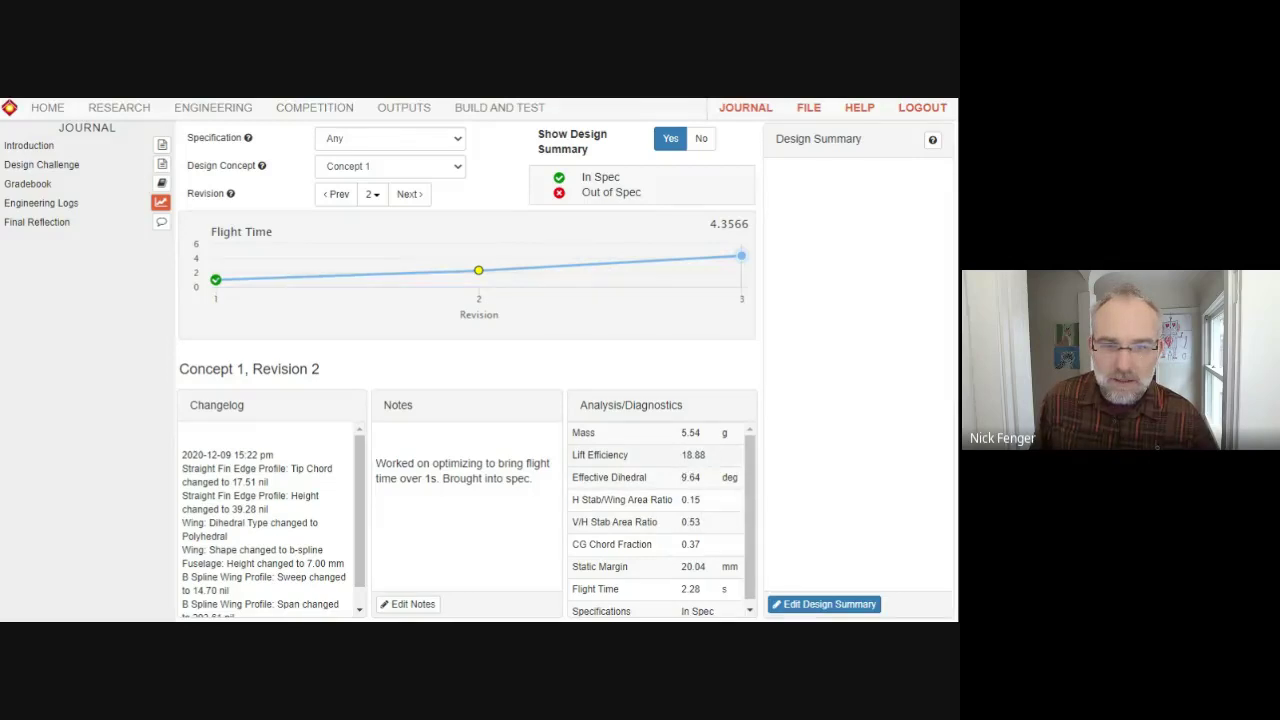
{"action": "left_click", "coordinate": [741, 256]}
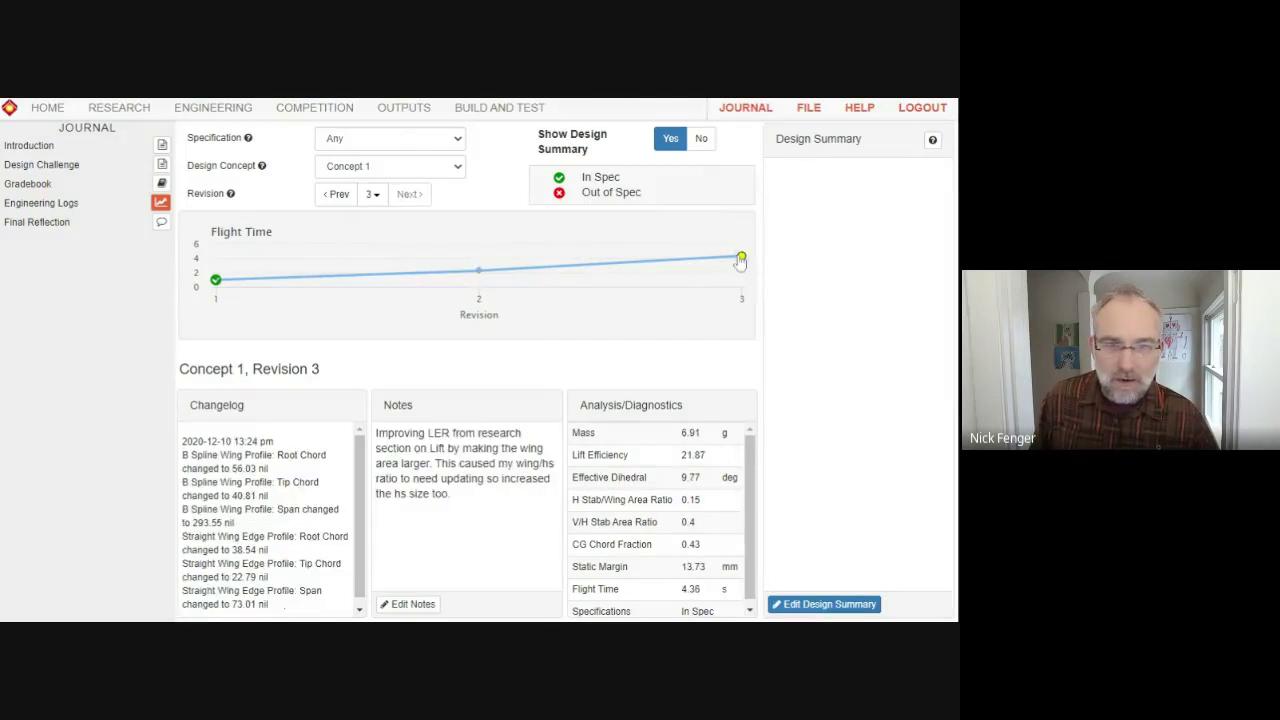
{"action": "left_click", "coordinate": [478, 270]}
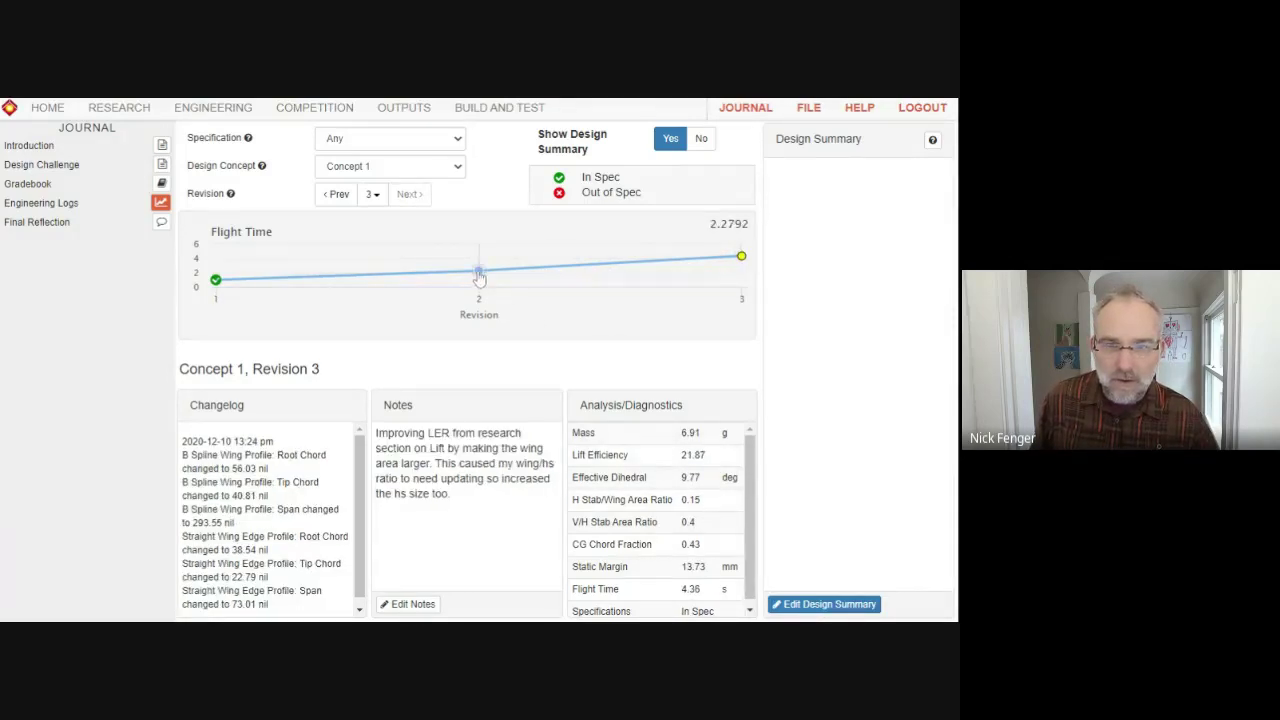
{"action": "left_click", "coordinate": [741, 256]}
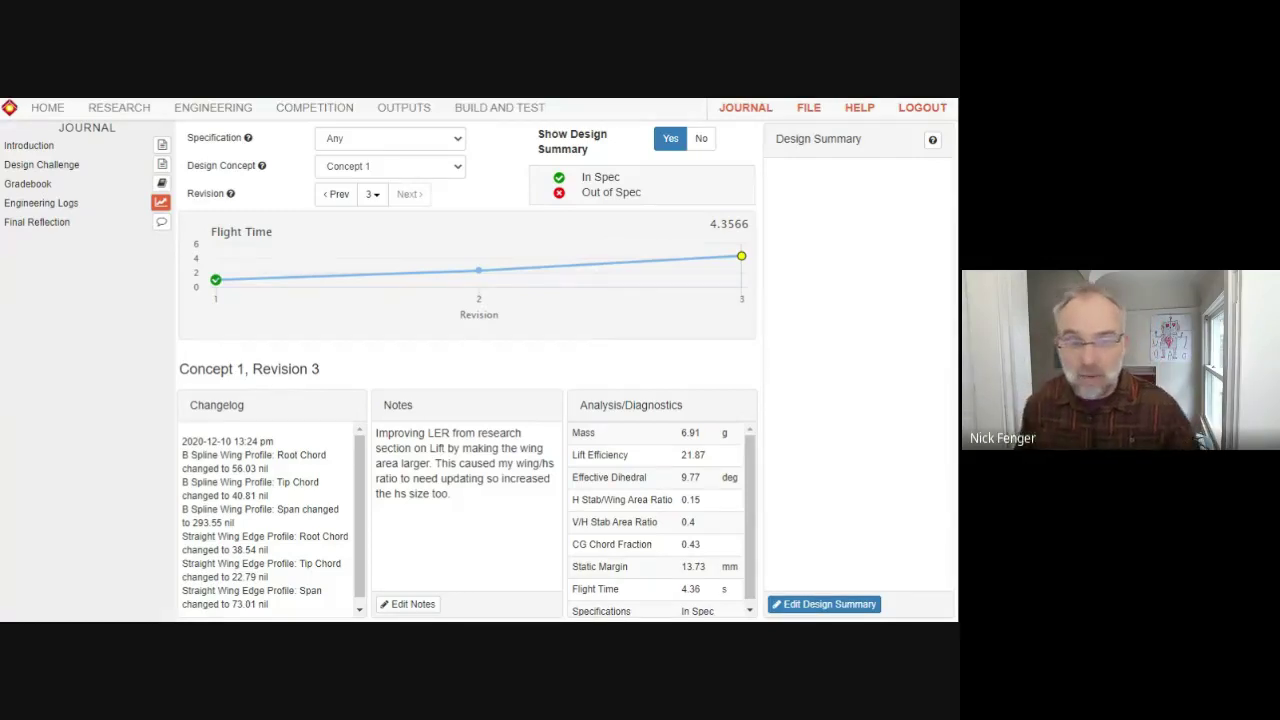
Step: Start editing the design summary in the engineering logs and begin it with "In revision 3"
{"action": "left_click", "coordinate": [830, 604]}
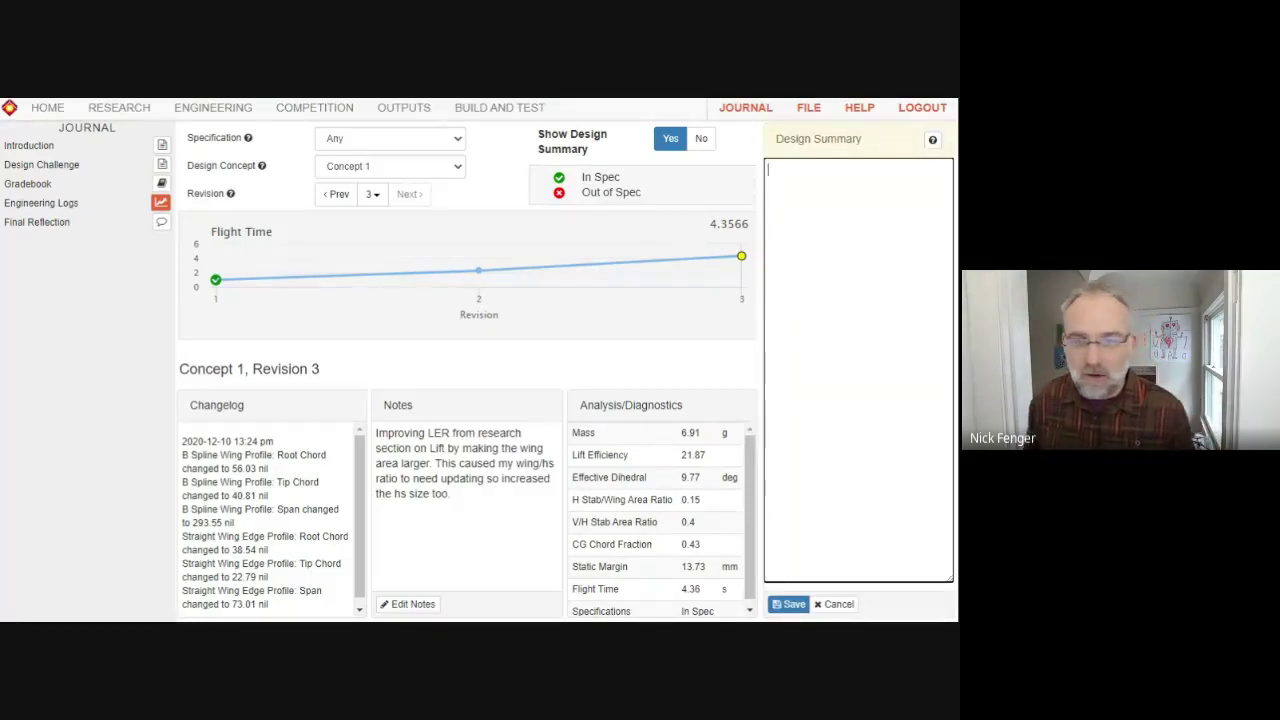
{"action": "type", "text": "Un"}
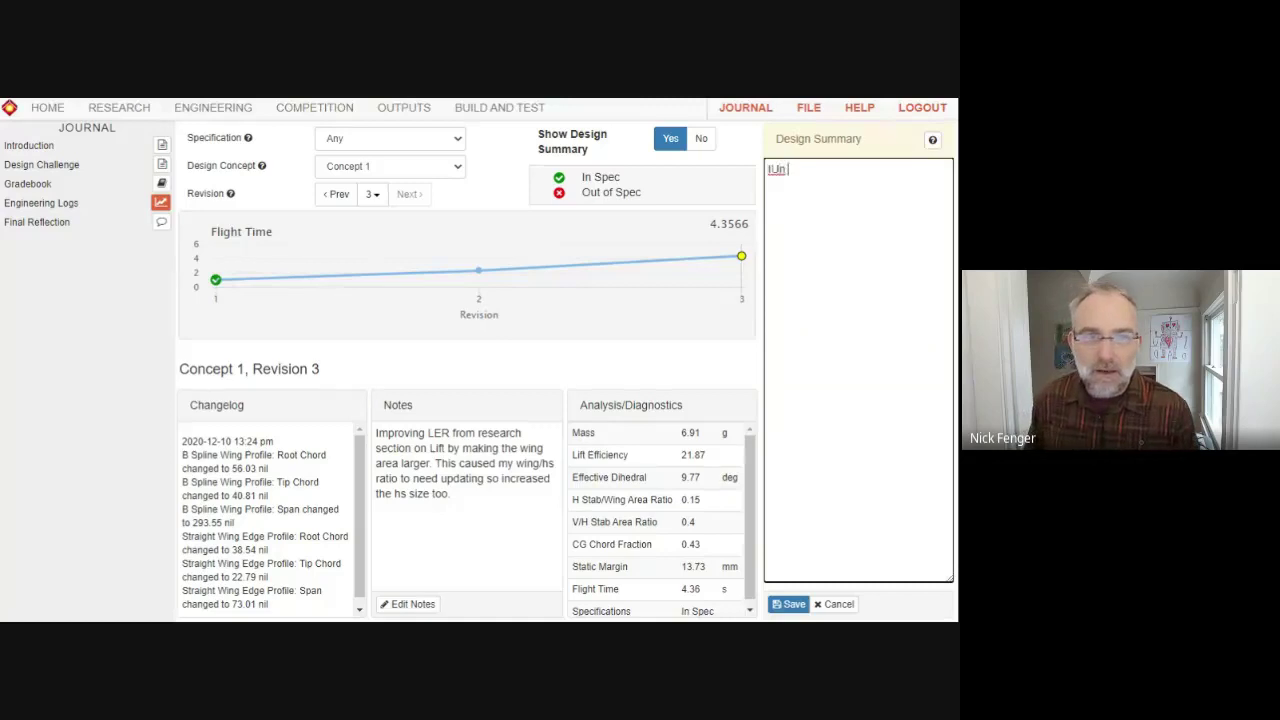
{"action": "key", "text": "BackSpace"}
{"action": "key", "text": "BackSpace"}
{"action": "type", "text": "In r"}
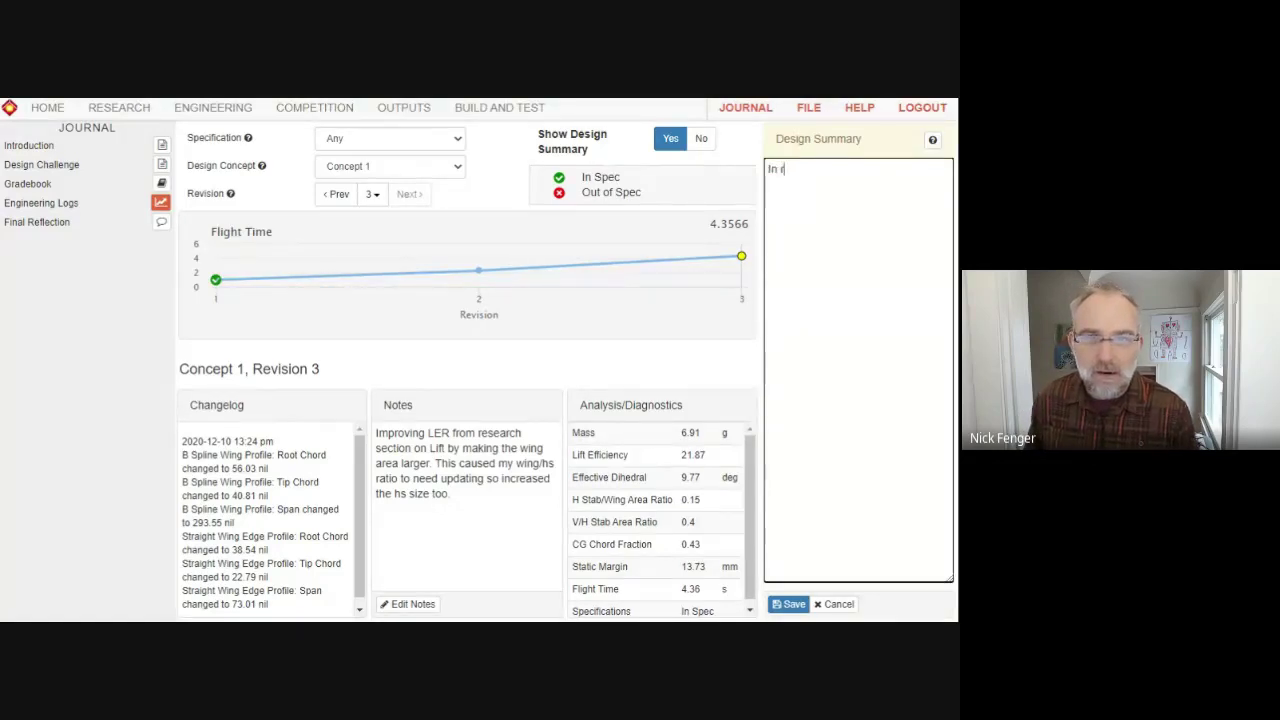
{"action": "type", "text": "evision "}
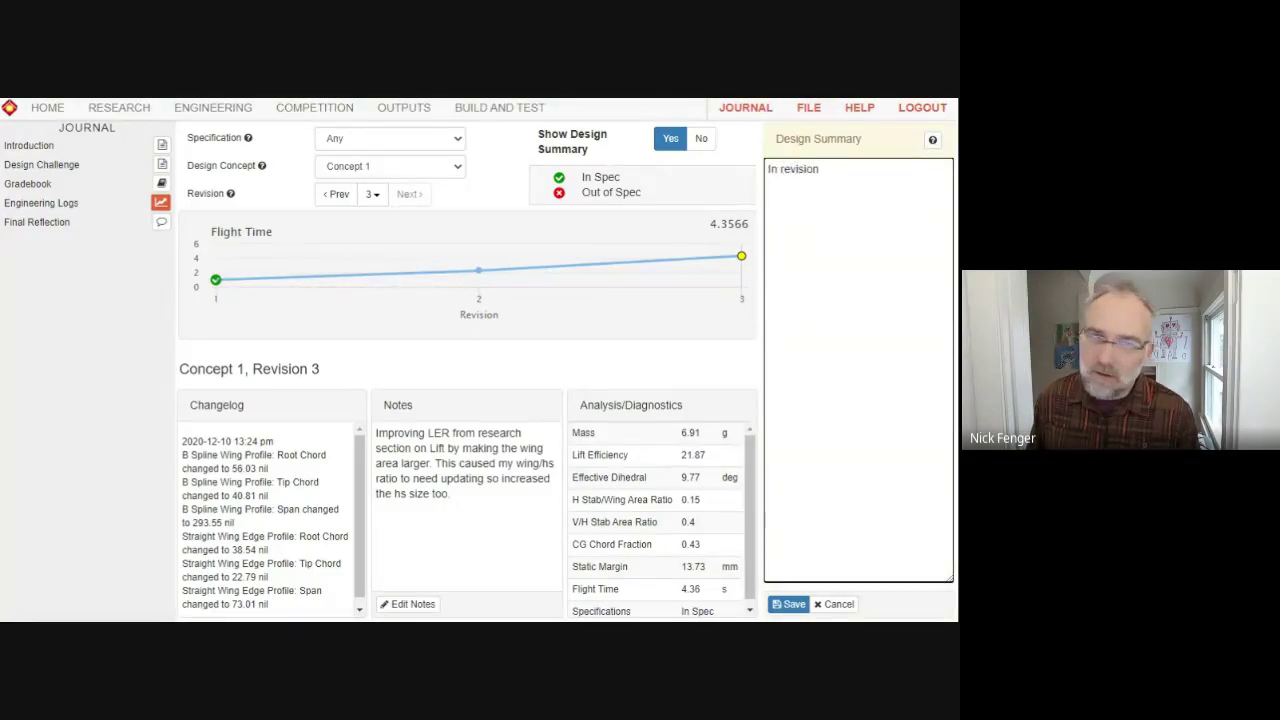
{"action": "type", "text": "3"}
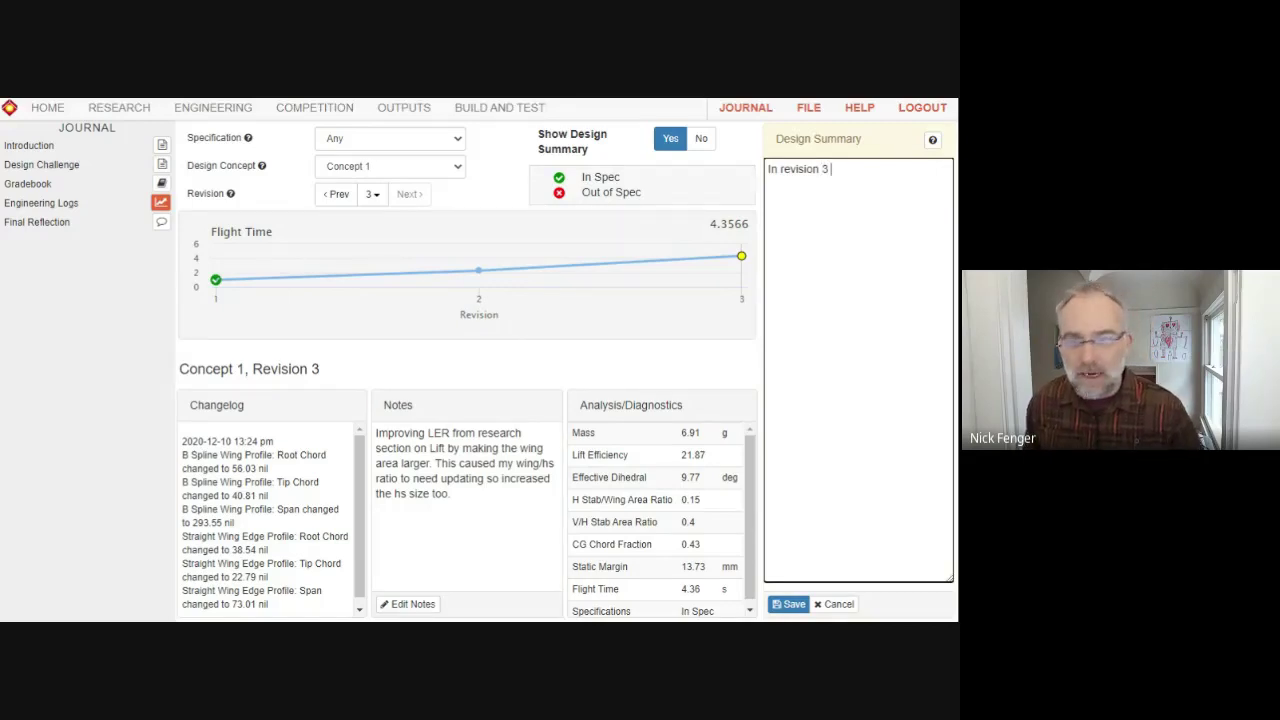
Step: Copy the revision 3 note text and paste it into the design summary after "In revision 3"
{"action": "left_click_drag", "start_coordinate": [465, 508], "coordinate": [381, 438]}
{"action": "key", "text": "ctrl+c"}
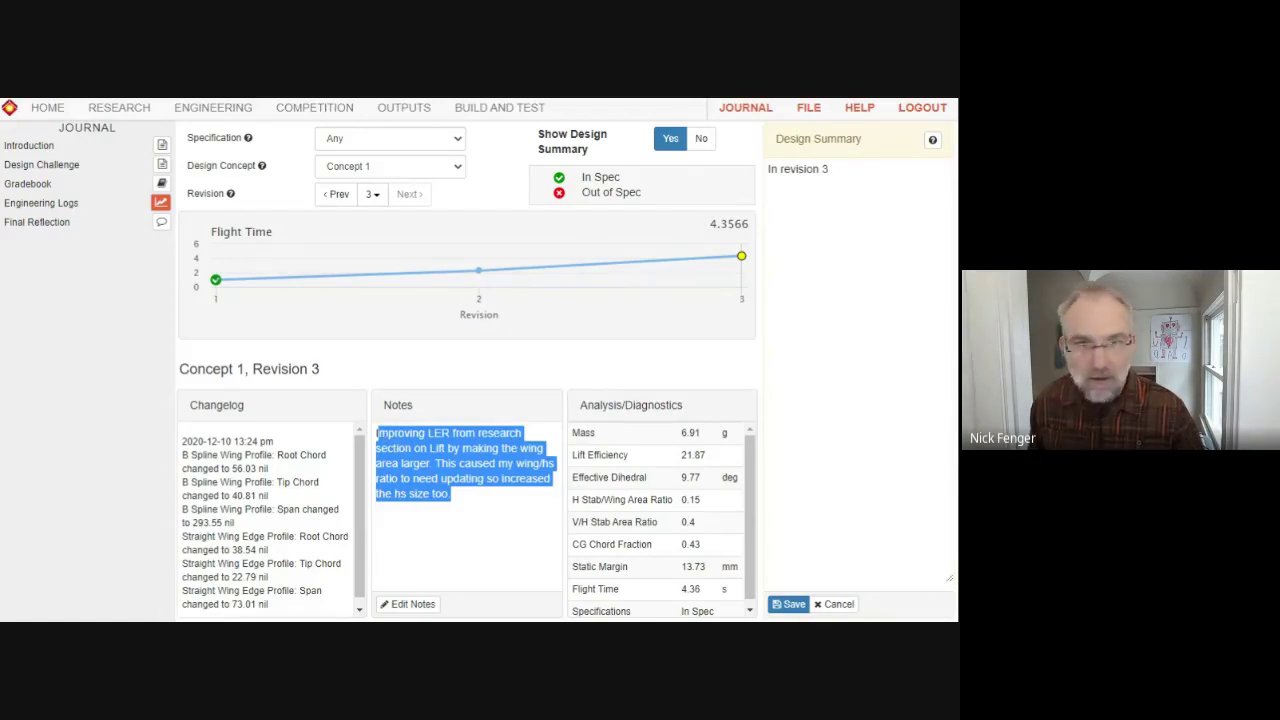
{"action": "left_click", "coordinate": [830, 169]}
{"action": "key", "text": "ctrl+v"}
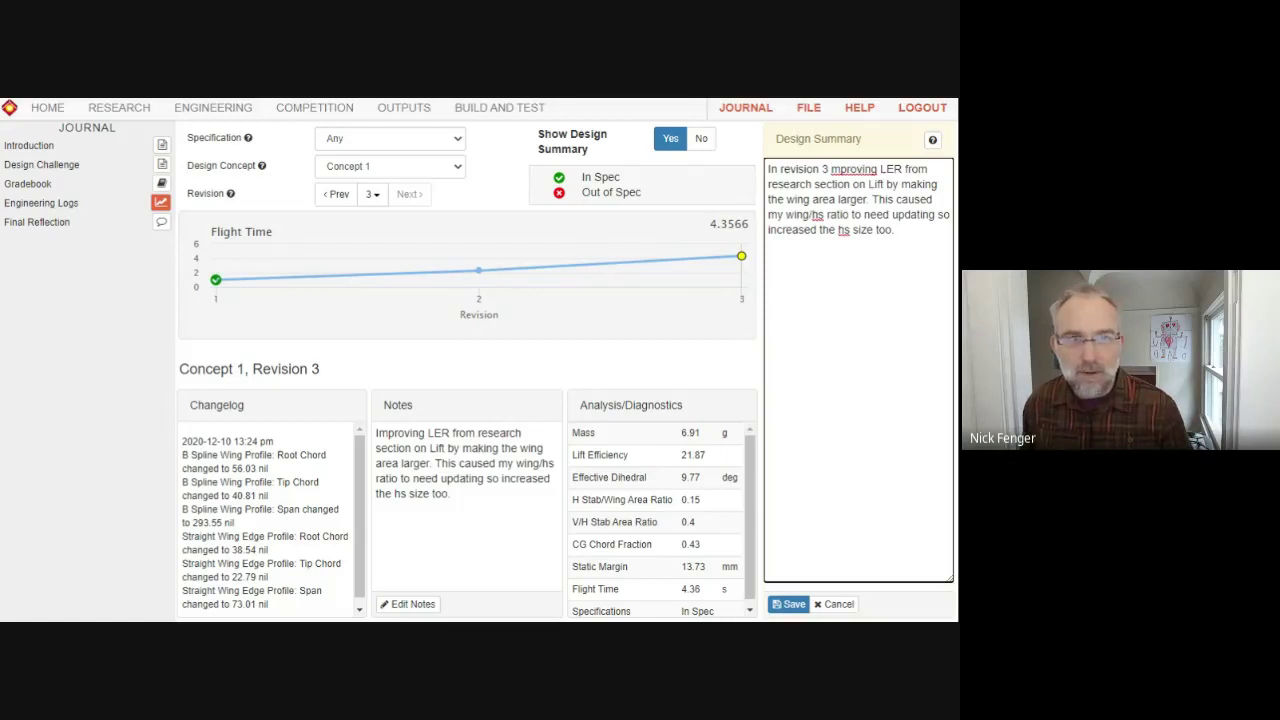
Step: Replace the leftover "mproving" after "In revision 3" in the design summary with "I read about"
{"action": "key", "text": "Delete"}
{"action": "key", "text": "Delete"}
{"action": "key", "text": "Delete"}
{"action": "key", "text": "Delete"}
{"action": "key", "text": "Delete"}
{"action": "key", "text": "Delete"}
{"action": "key", "text": "Delete"}
{"action": "key", "text": "Delete"}
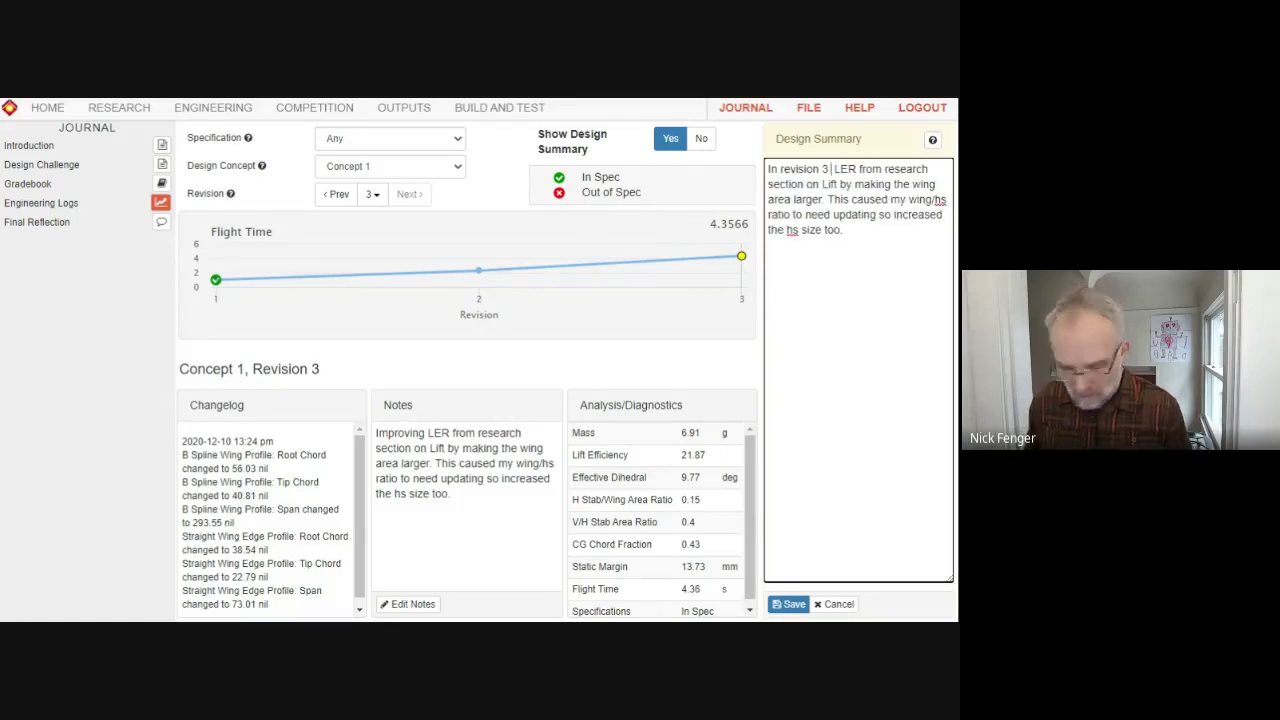
{"action": "type", "text": "I read"}
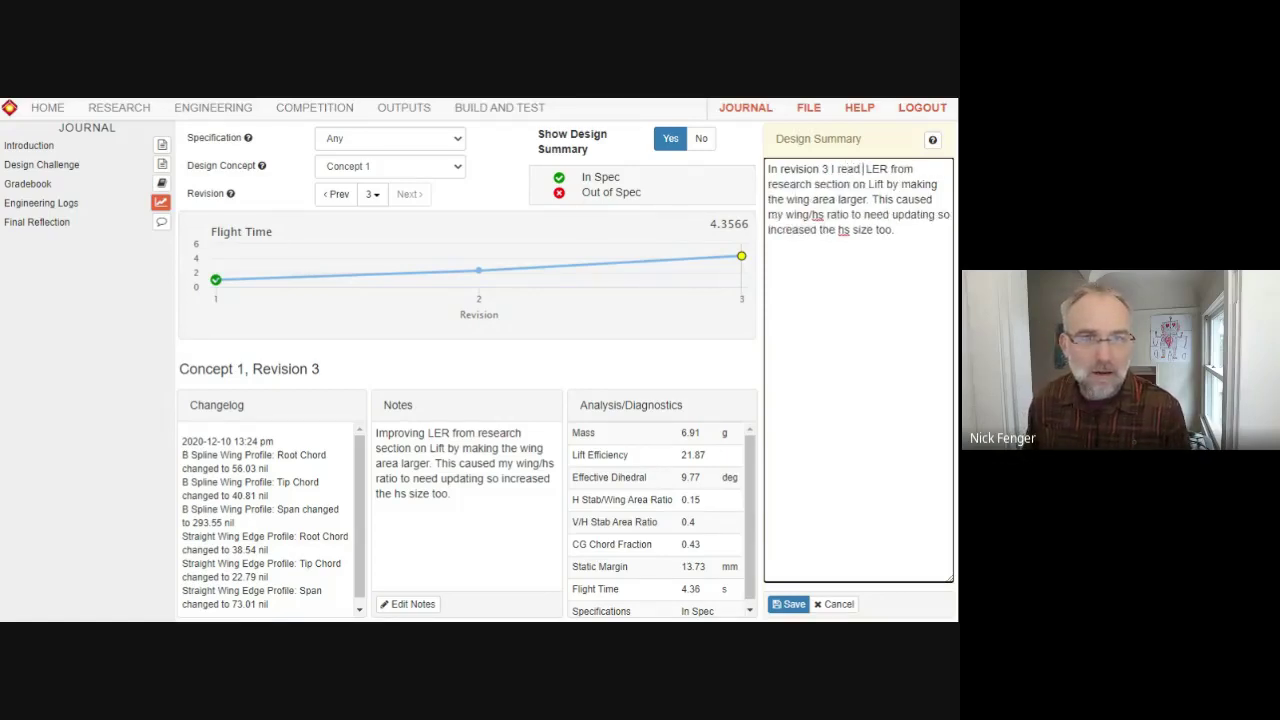
{"action": "type", "text": " about"}
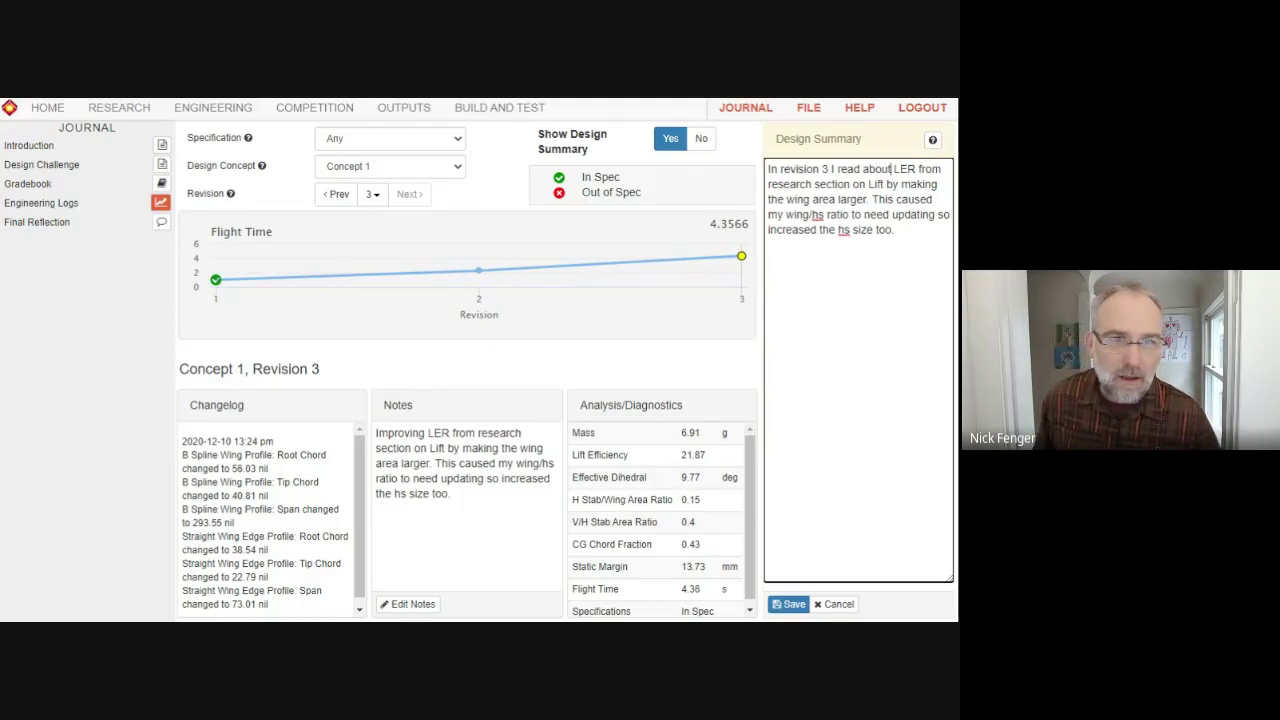
Step: Replace "by making" in the design summary's first sentence with "and made"
{"action": "double_click", "coordinate": [925, 184]}
{"action": "key", "text": "BackSpace"}
{"action": "key", "text": "BackSpace"}
{"action": "key", "text": "BackSpace"}
{"action": "key", "text": "BackSpace"}
{"action": "type", "text": "and made"}
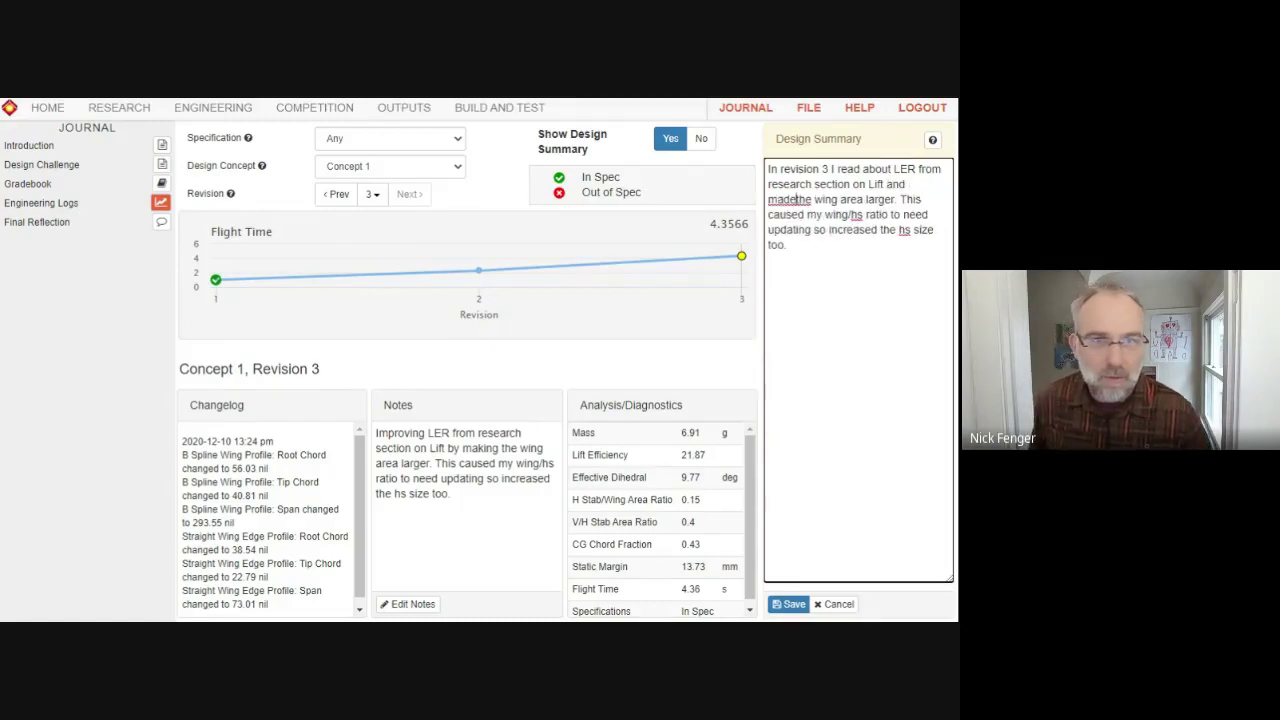
Step: Set "In revision 3:" as a heading line, with a blank line before the sentence starting "I read about LER"
{"action": "left_click", "coordinate": [828, 169]}
{"action": "key", "text": "Return"}
{"action": "key", "text": "Return"}
{"action": "left_click", "coordinate": [828, 169]}
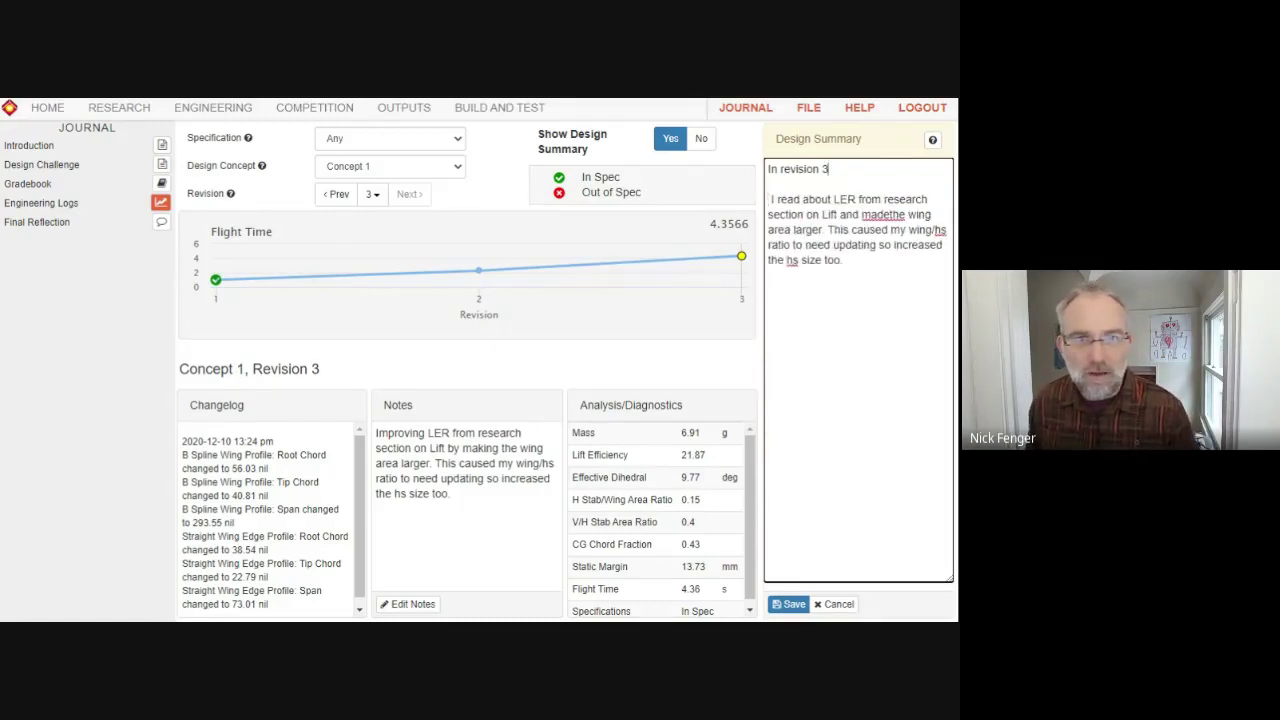
{"action": "left_click", "coordinate": [772, 199]}
{"action": "key", "text": "BackSpace"}
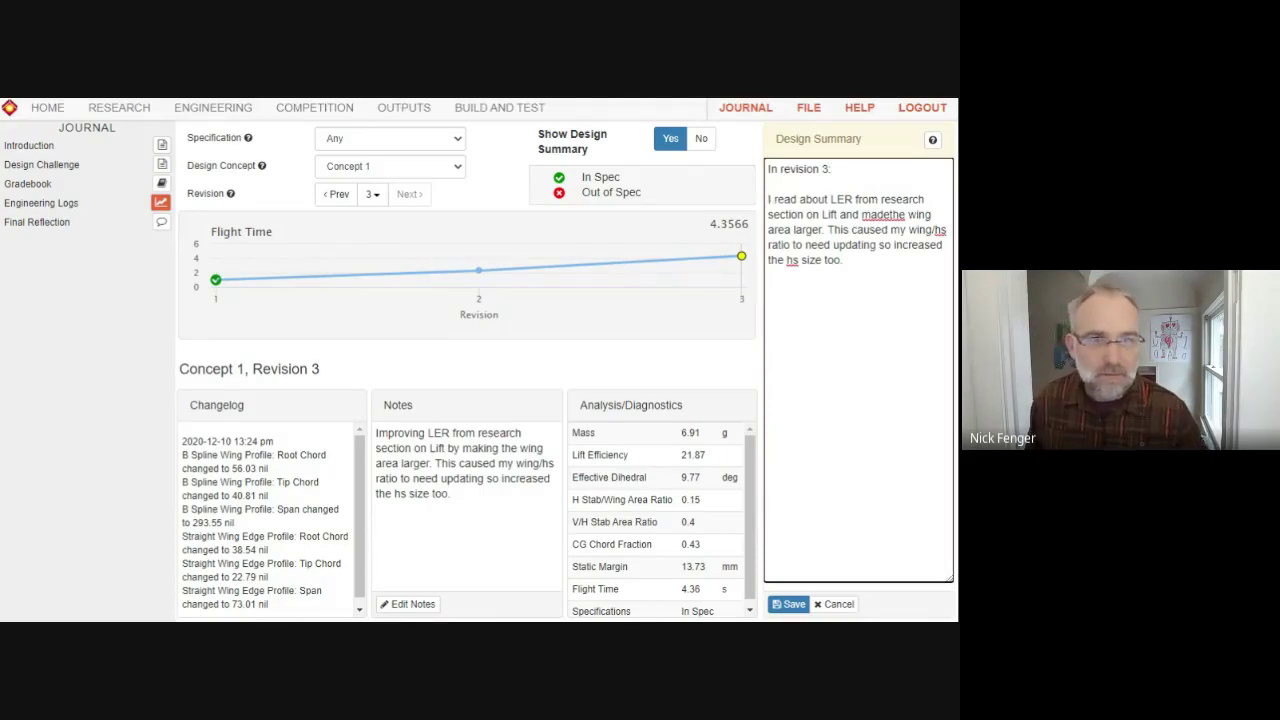
Step: Correct the run-together "madethe" to "made the" and spell out "wing/hs" as "wing to horz. stabilizer"
{"action": "double_click", "coordinate": [883, 214]}
{"action": "type", "text": "made the"}
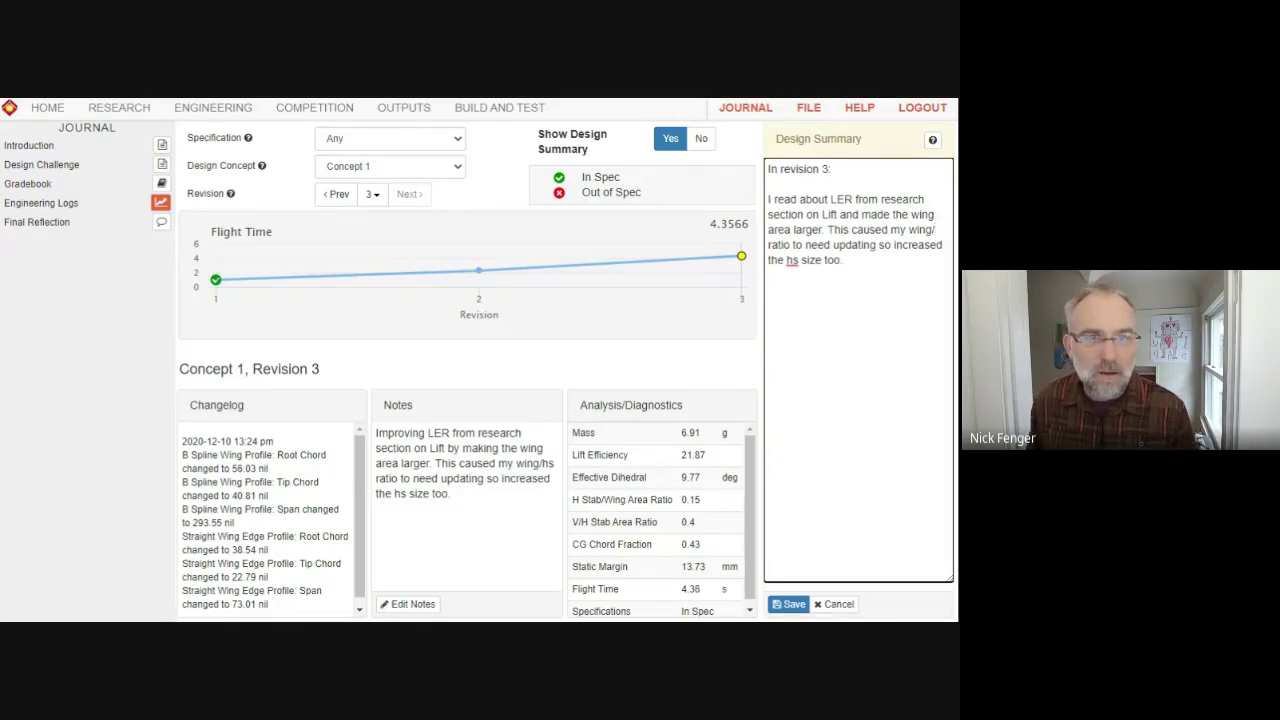
{"action": "type", "text": "horz"}
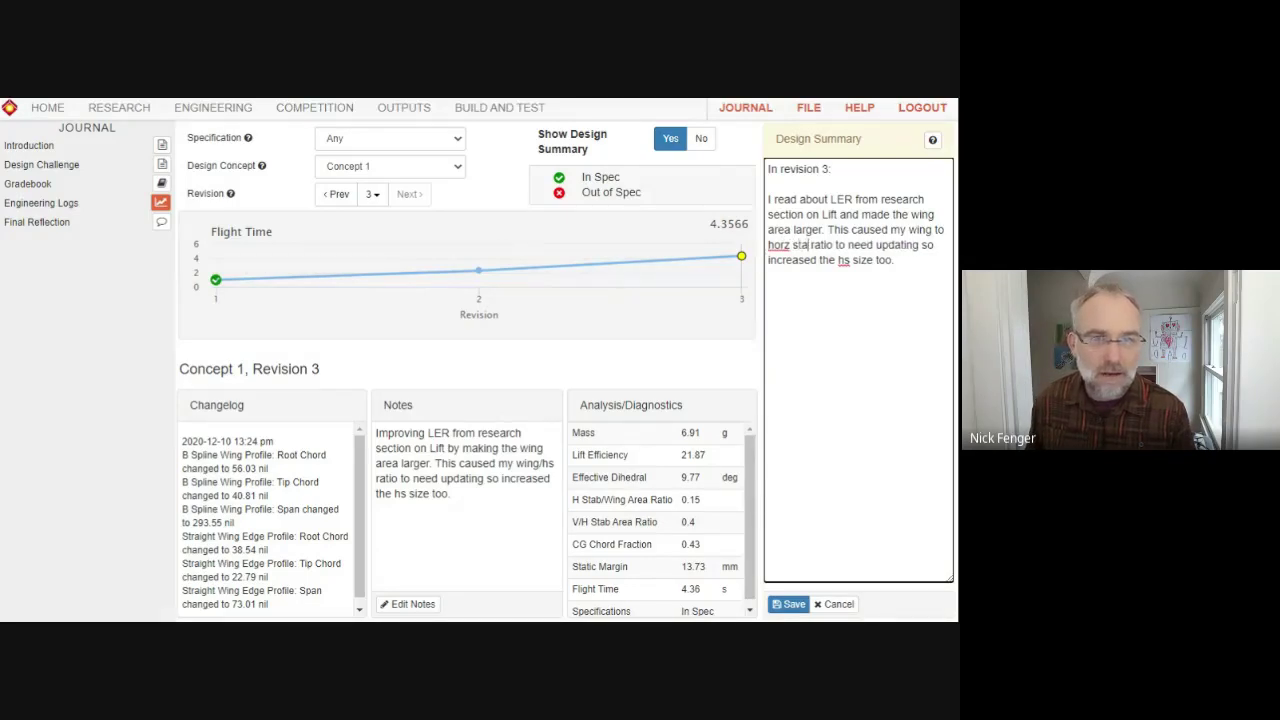
{"action": "type", "text": ". "}
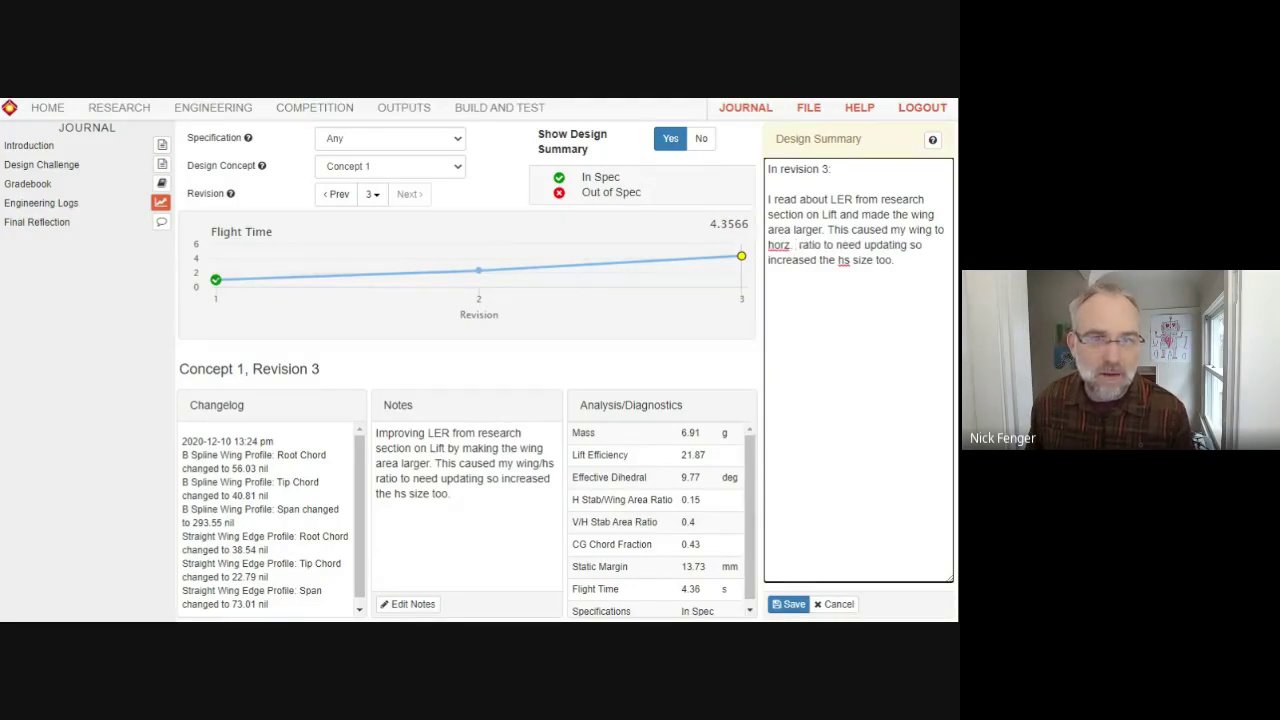
{"action": "type", "text": "stabilizer"}
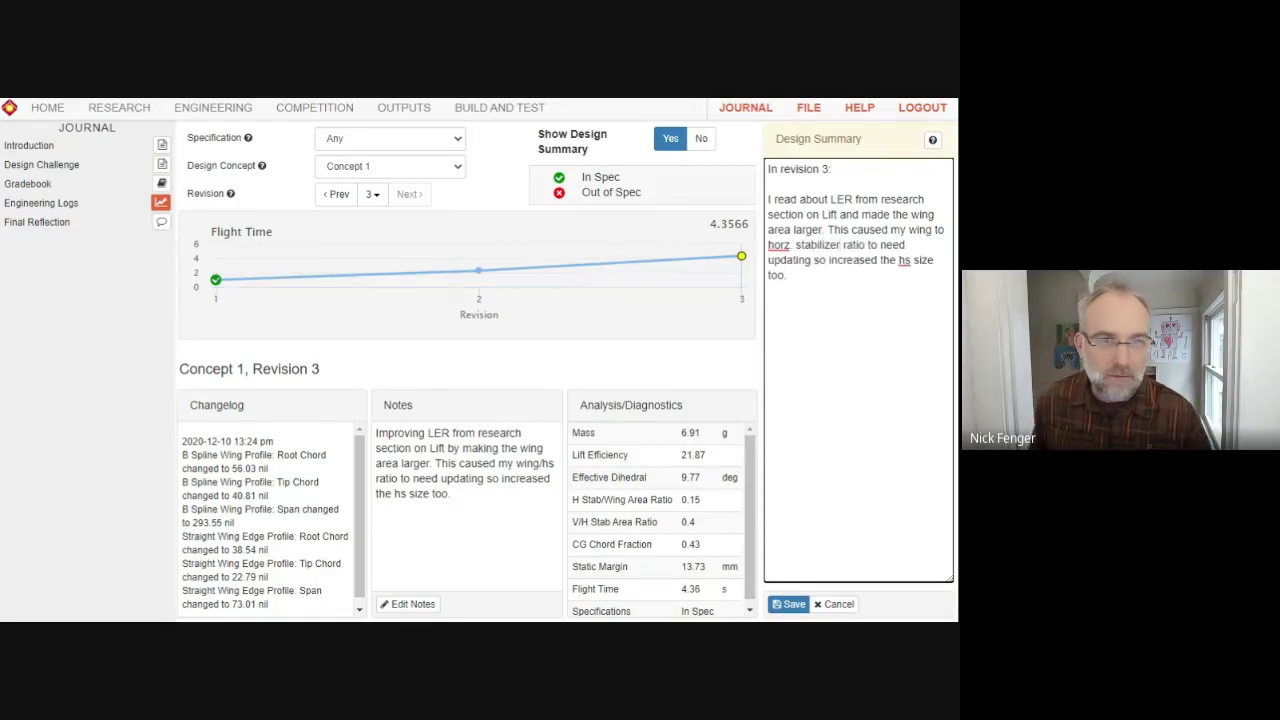
Step: Replace all the text after "stabilizer ratio" with "to be off so I increased"
{"action": "left_click_drag", "start_coordinate": [788, 276], "coordinate": [866, 245]}
{"action": "key", "text": "BackSpace"}
{"action": "type", "text": "to"}
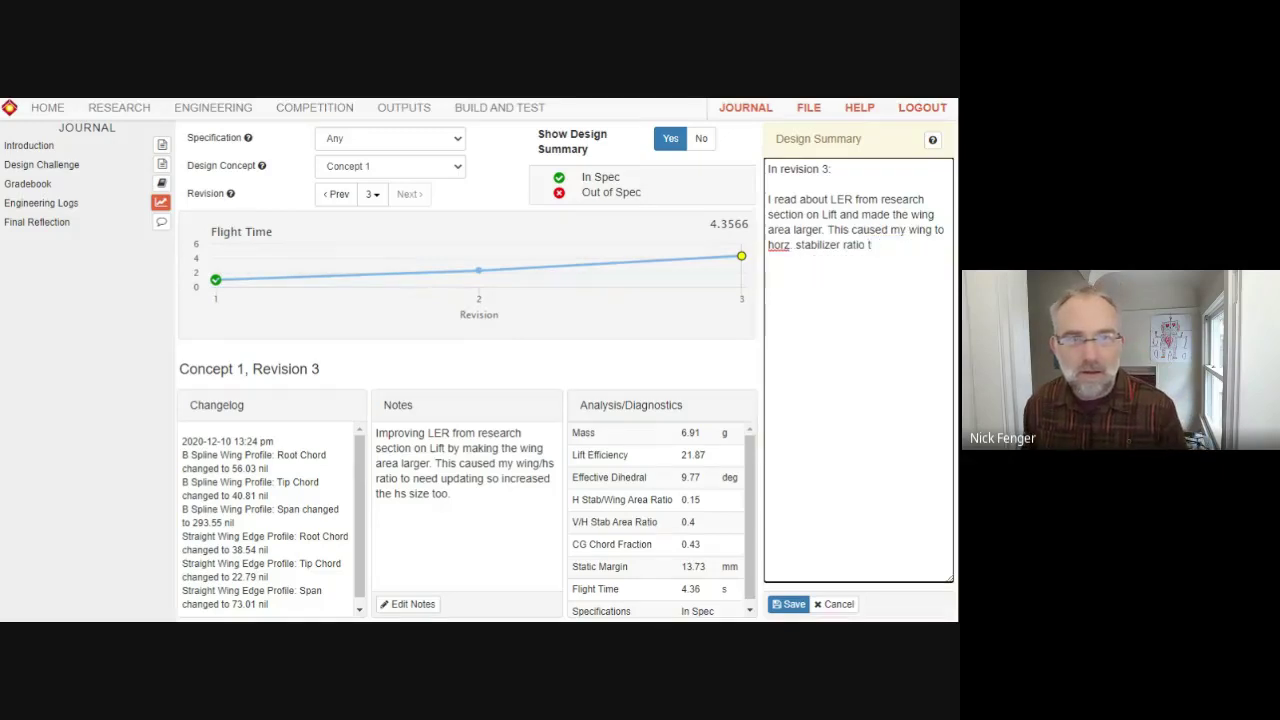
{"action": "key", "text": "BackSpace"}
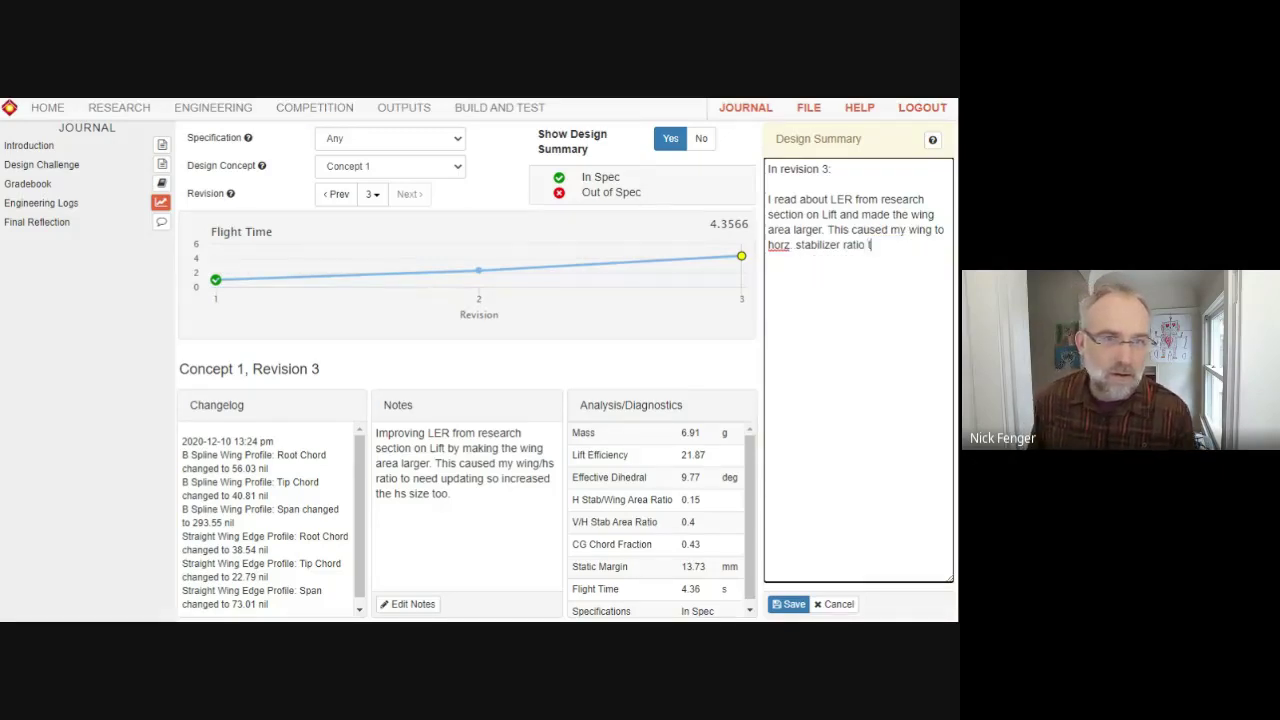
{"action": "type", "text": "o be off so I "}
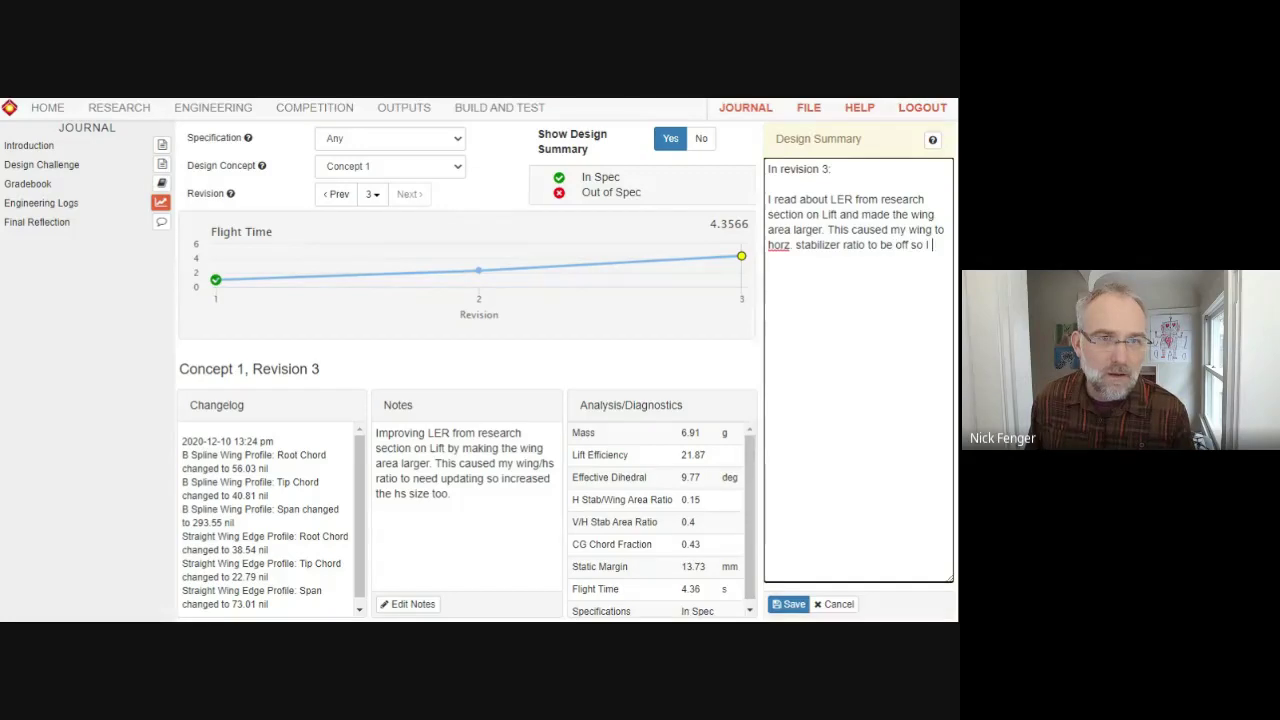
{"action": "type", "text": "increased "}
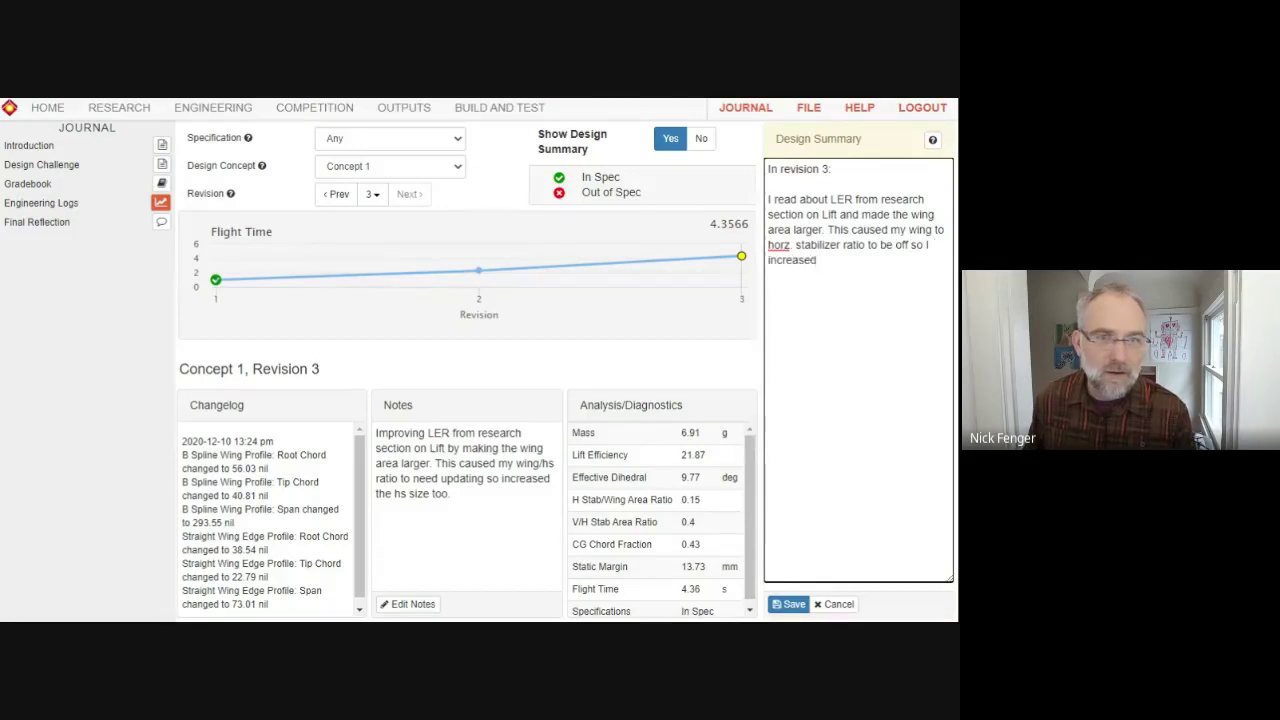
Step: Finish the sentence with "the area of the horiz. stabilizer to bring the ratio back to 1/6."
{"action": "type", "text": "the "}
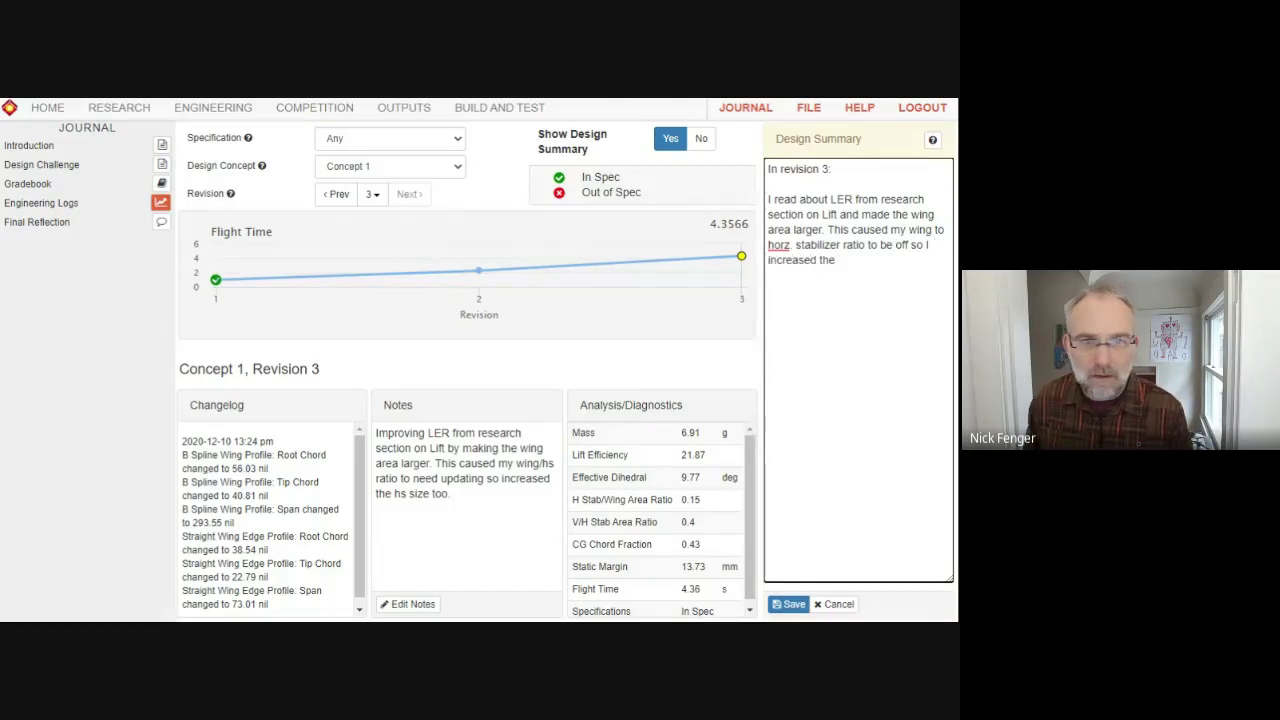
{"action": "type", "text": "area of the hori"}
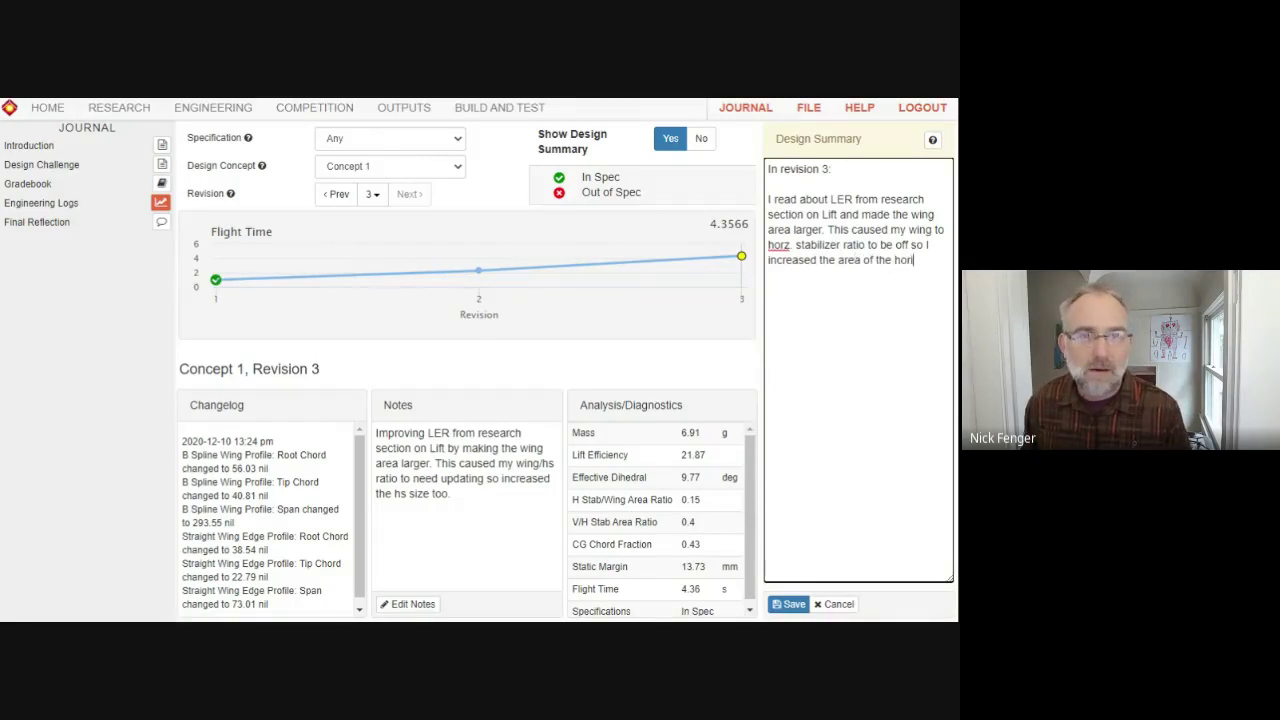
{"action": "type", "text": "zx"}
{"action": "key", "text": "BackSpace"}
{"action": "type", "text": "z. stabil"}
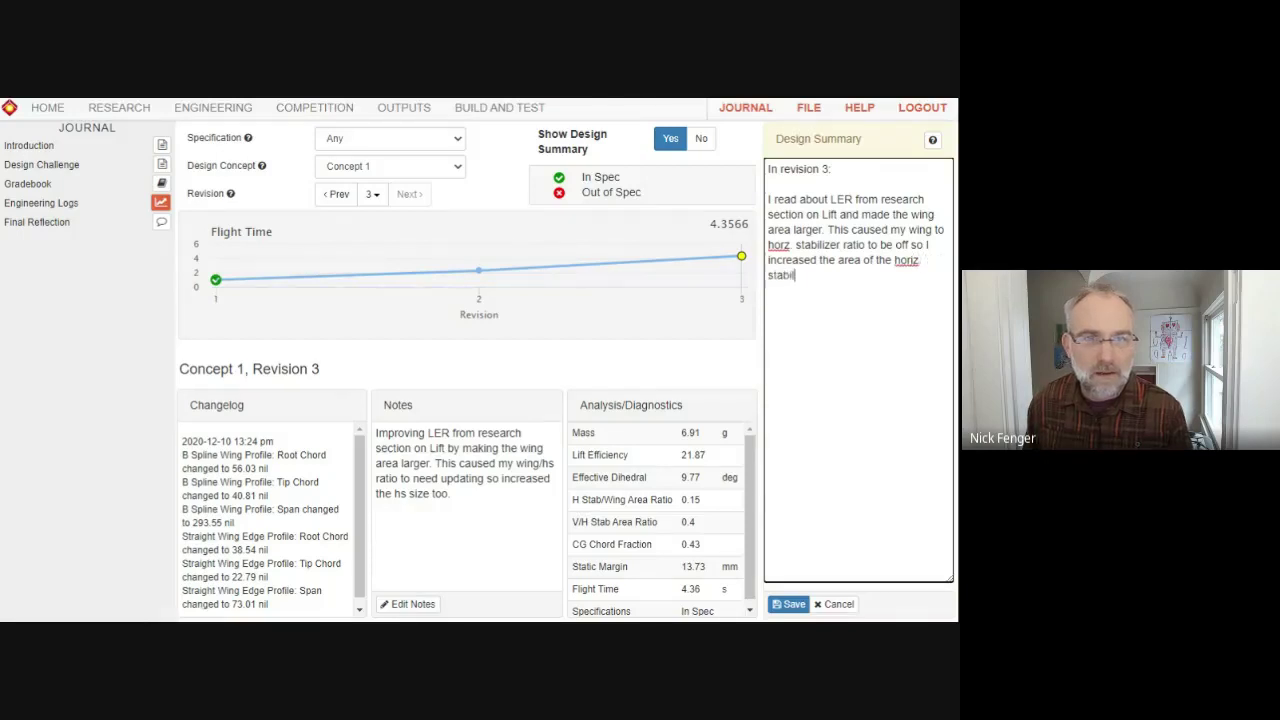
{"action": "type", "text": "izewr"}
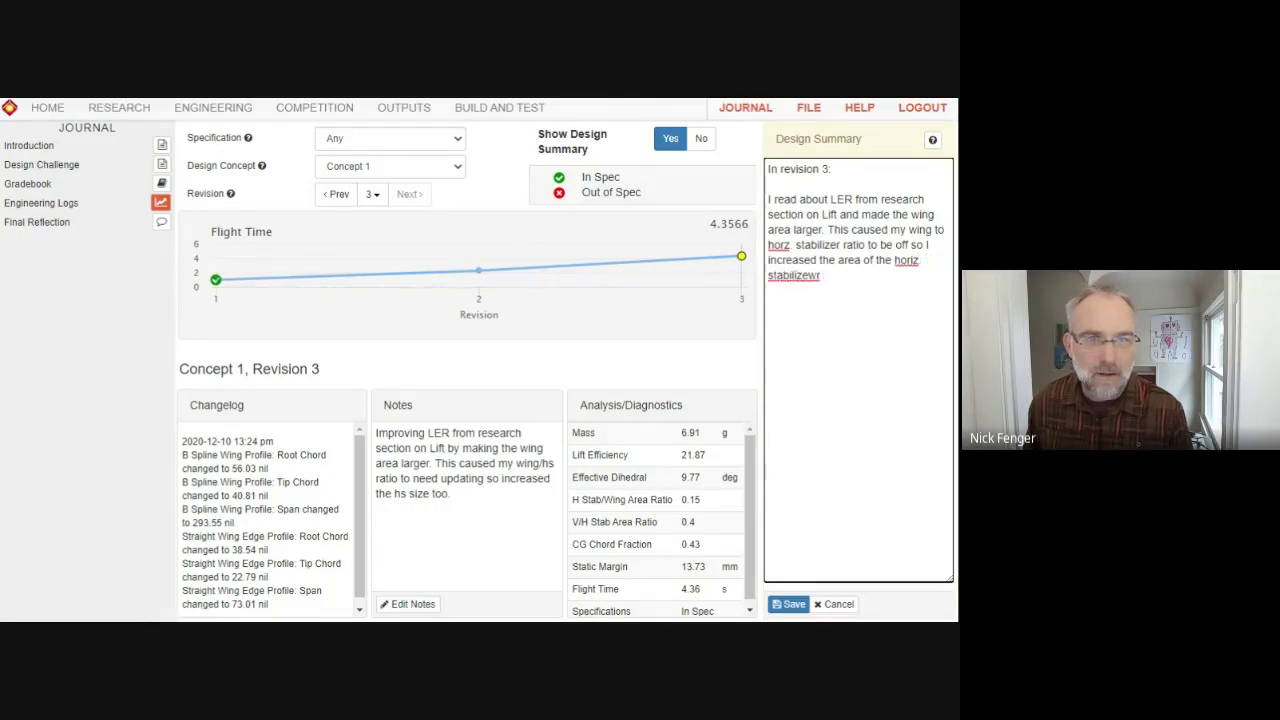
{"action": "key", "text": "BackSpace"}
{"action": "key", "text": "BackSpace"}
{"action": "type", "text": "er to bring"}
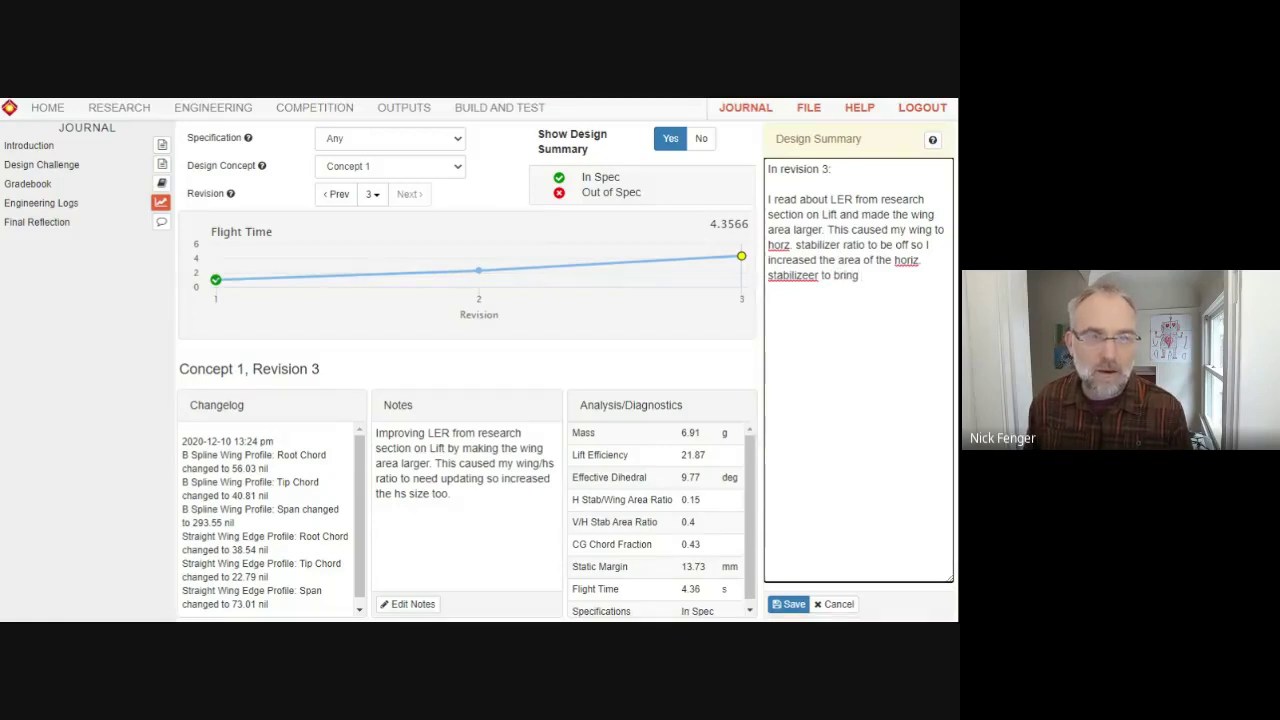
{"action": "type", "text": " the ratio bac"}
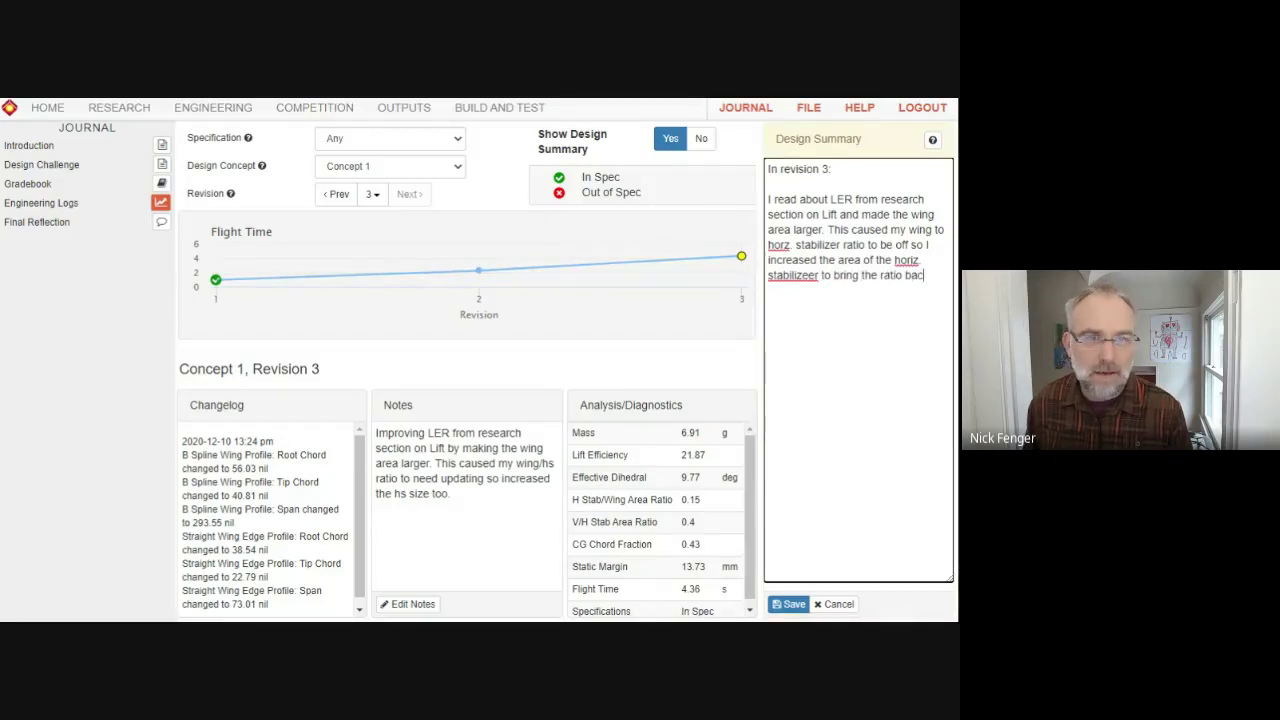
{"action": "type", "text": "k to 1/6."}
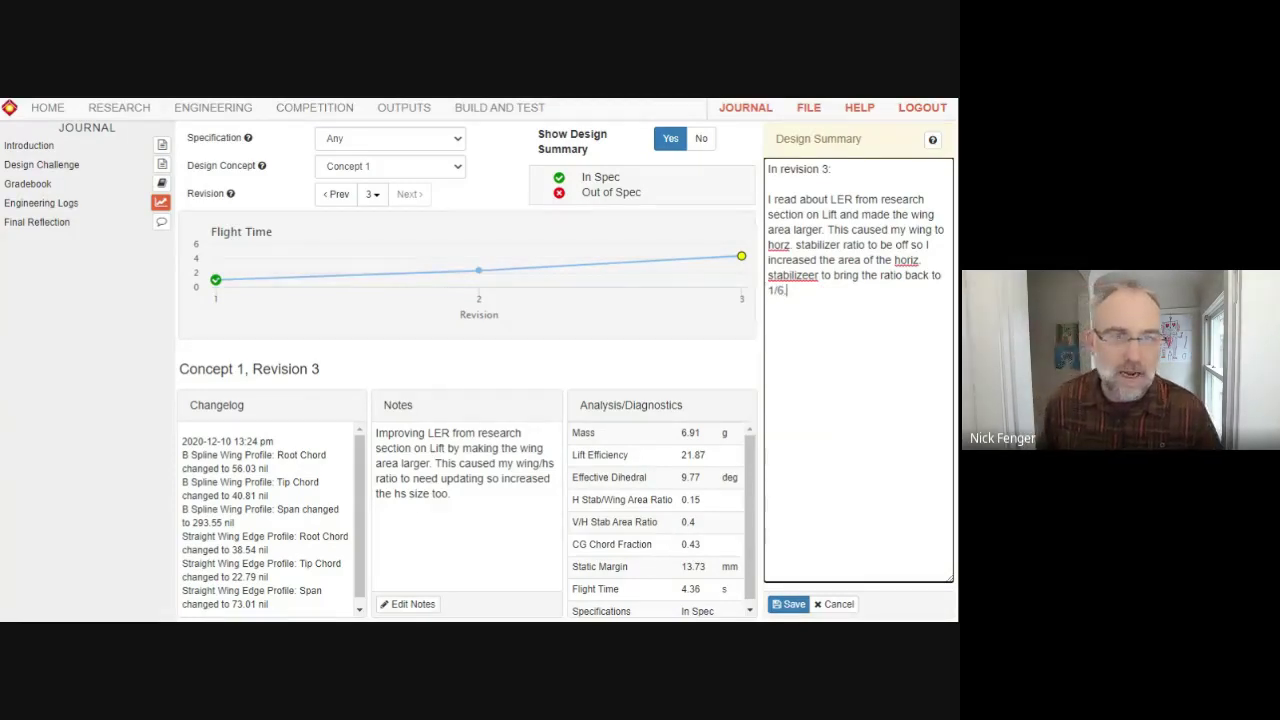
Step: Correct the misspelled "stabilizer" before "to bring the ratio back" in the design summary
{"action": "double_click", "coordinate": [792, 275]}
{"action": "type", "text": "stabilizer"}
{"action": "double_click", "coordinate": [778, 244]}
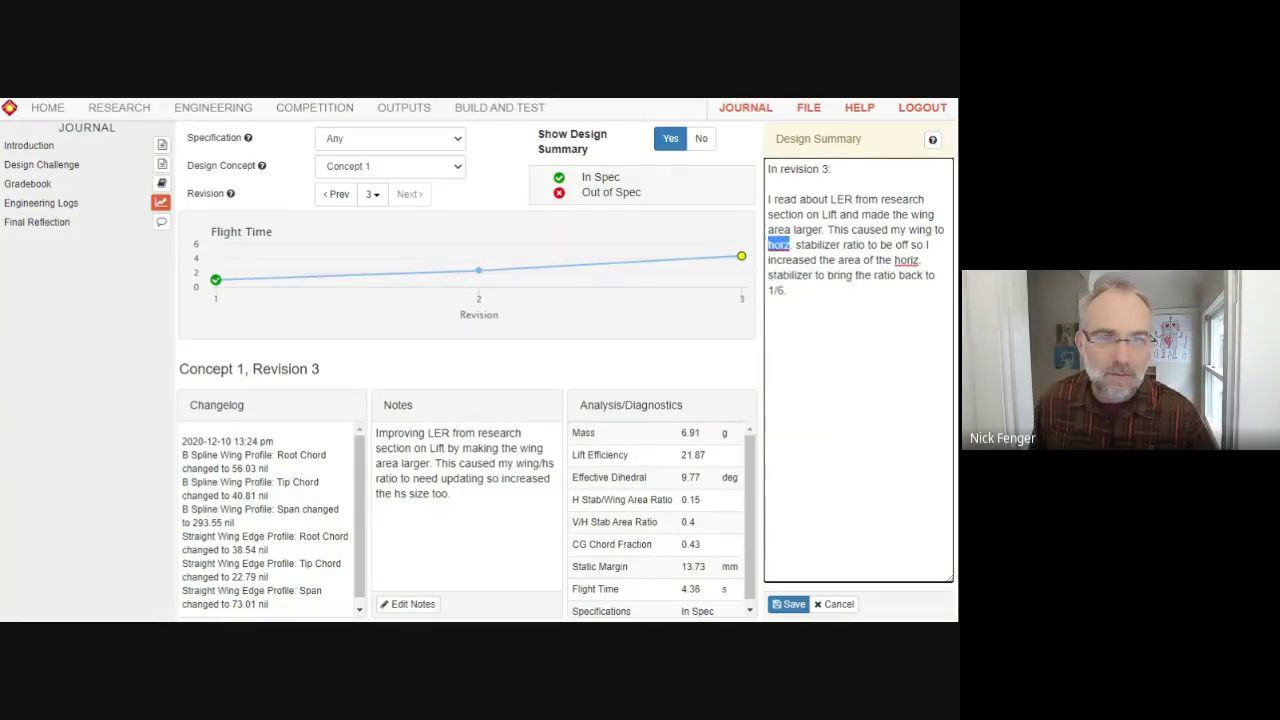
{"action": "left_click", "coordinate": [841, 229]}
Step: Compare the flight times of revisions 2 and 3, and end the summary with "This improved my flight time by 2."
{"action": "left_click_drag", "start_coordinate": [808, 275], "coordinate": [787, 290]}
{"action": "left_click", "coordinate": [787, 290]}
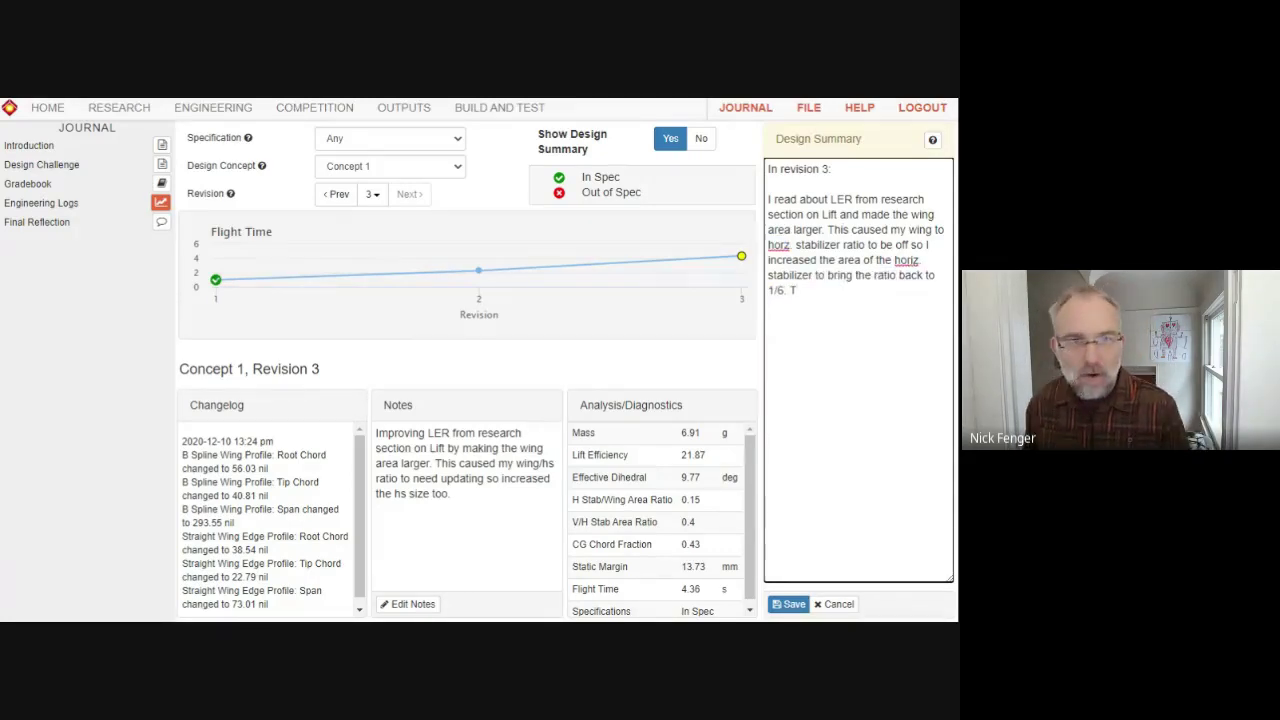
{"action": "type", "text": "This"}
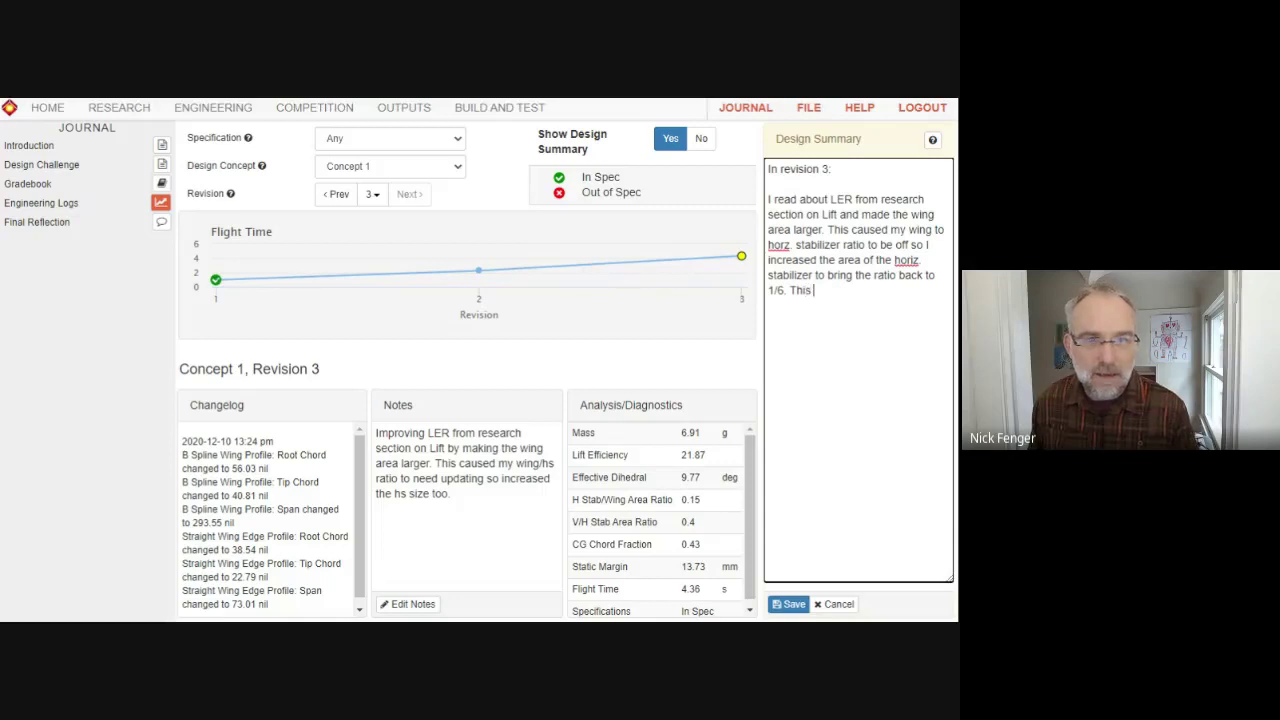
{"action": "type", "text": " imprved my "}
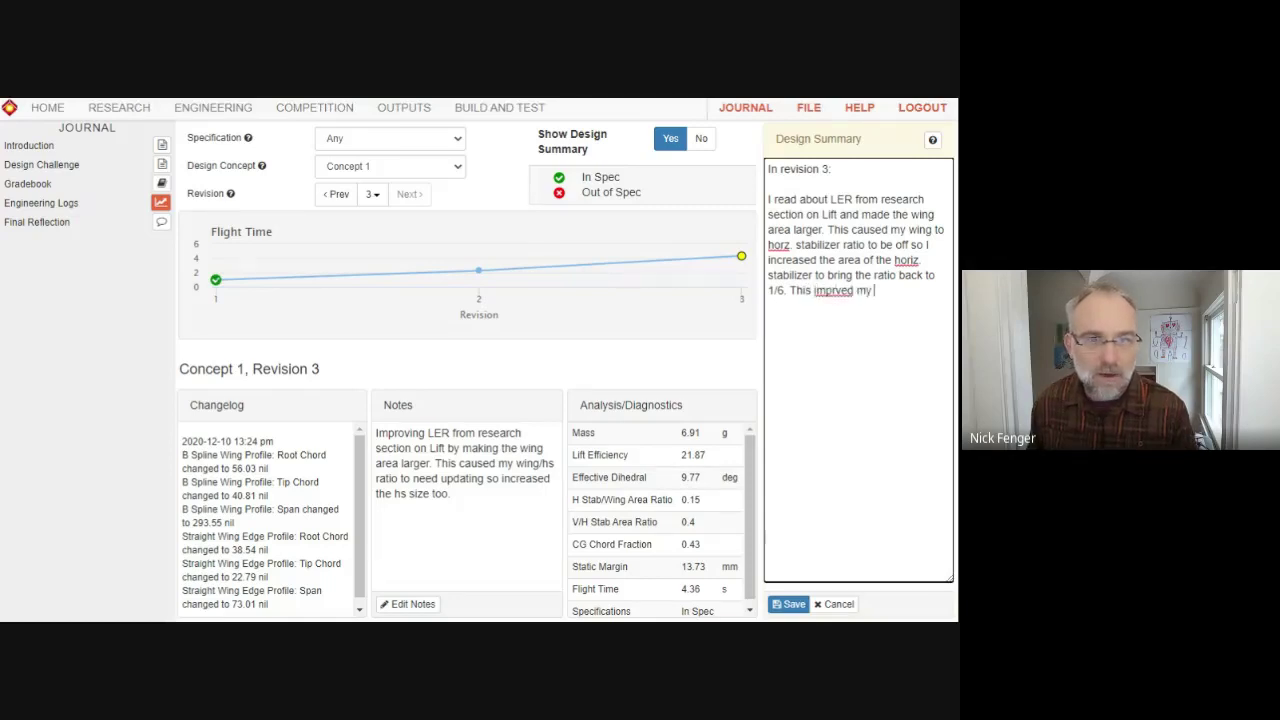
{"action": "type", "text": "flight time by"}
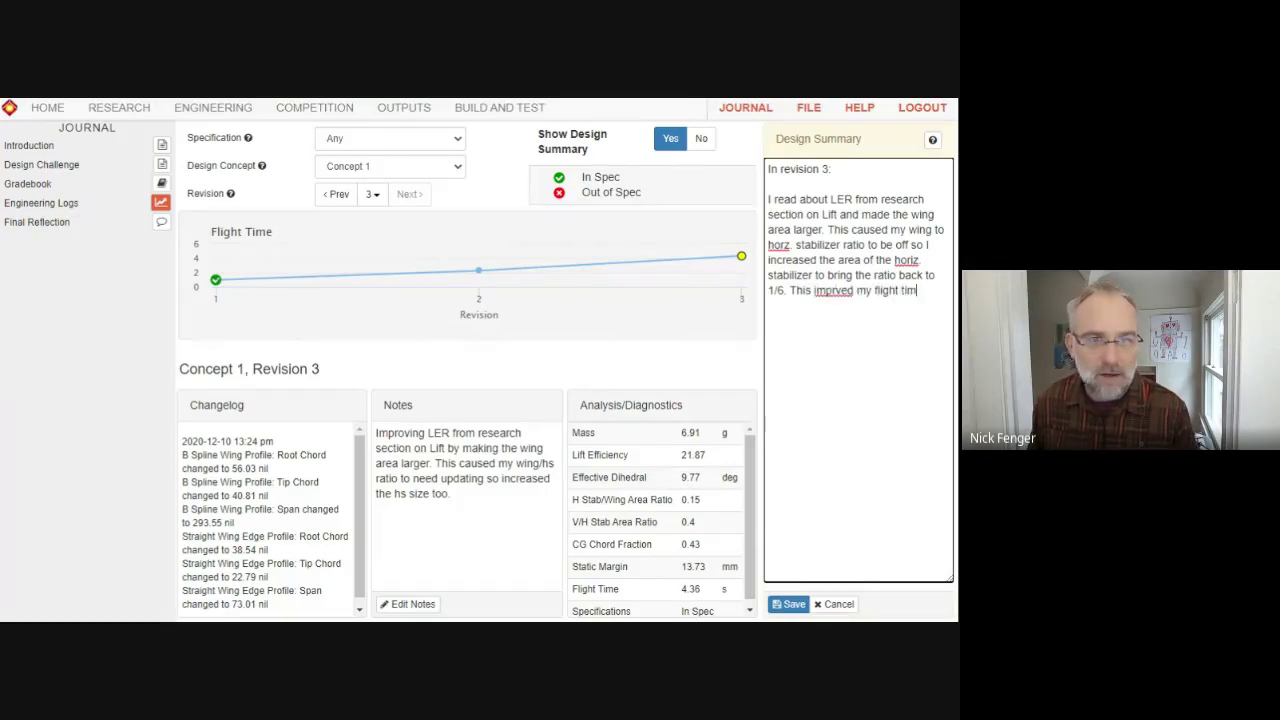
{"action": "mouse_move", "coordinate": [486, 282]}
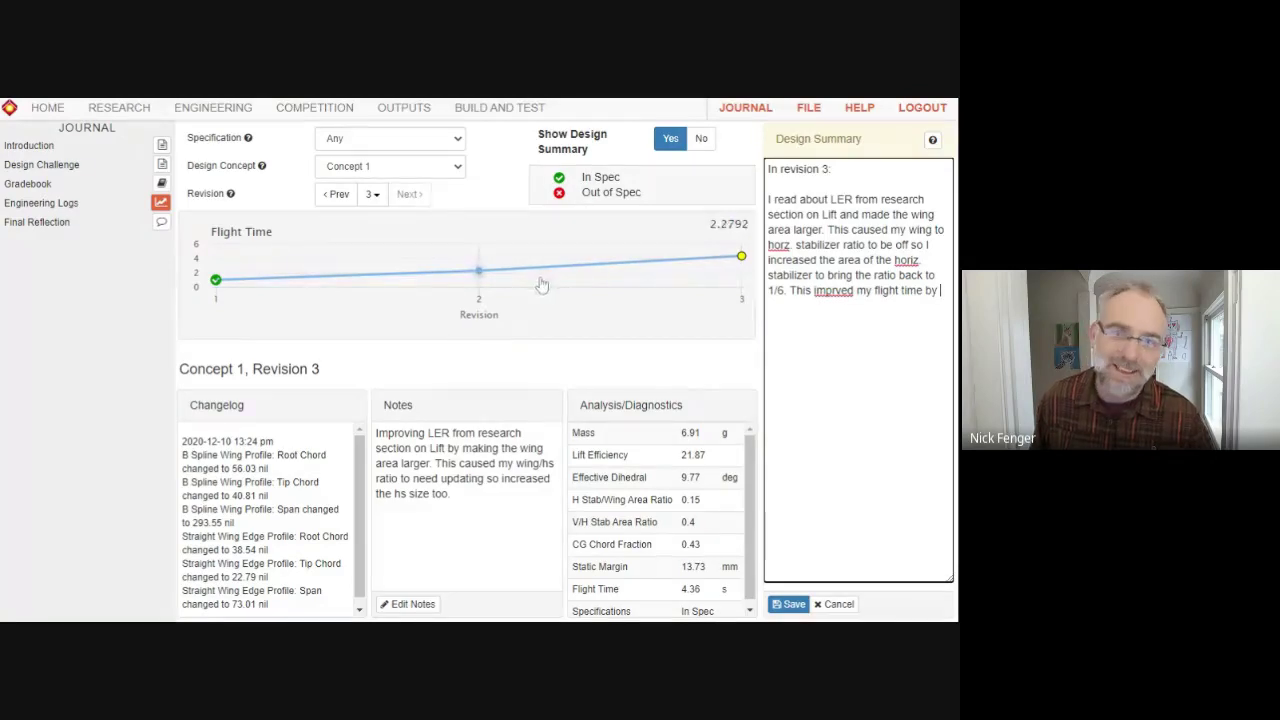
{"action": "mouse_move", "coordinate": [722, 277]}
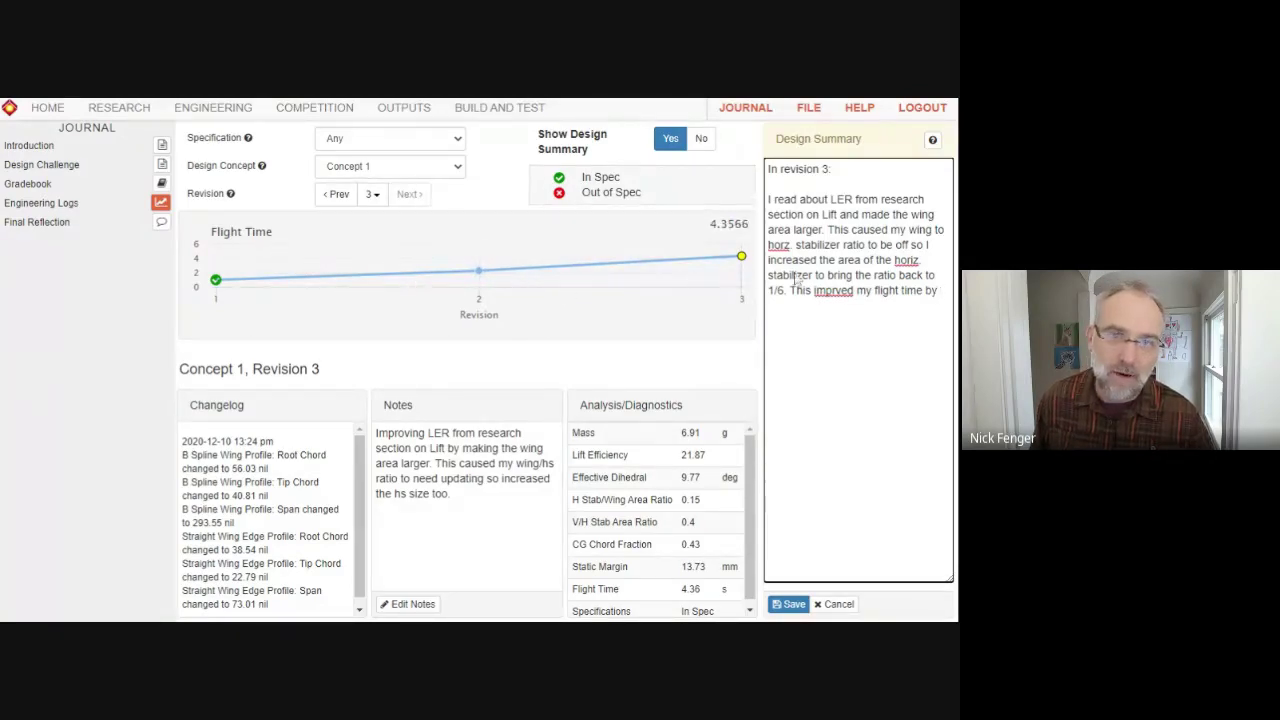
{"action": "type", "text": "2"}
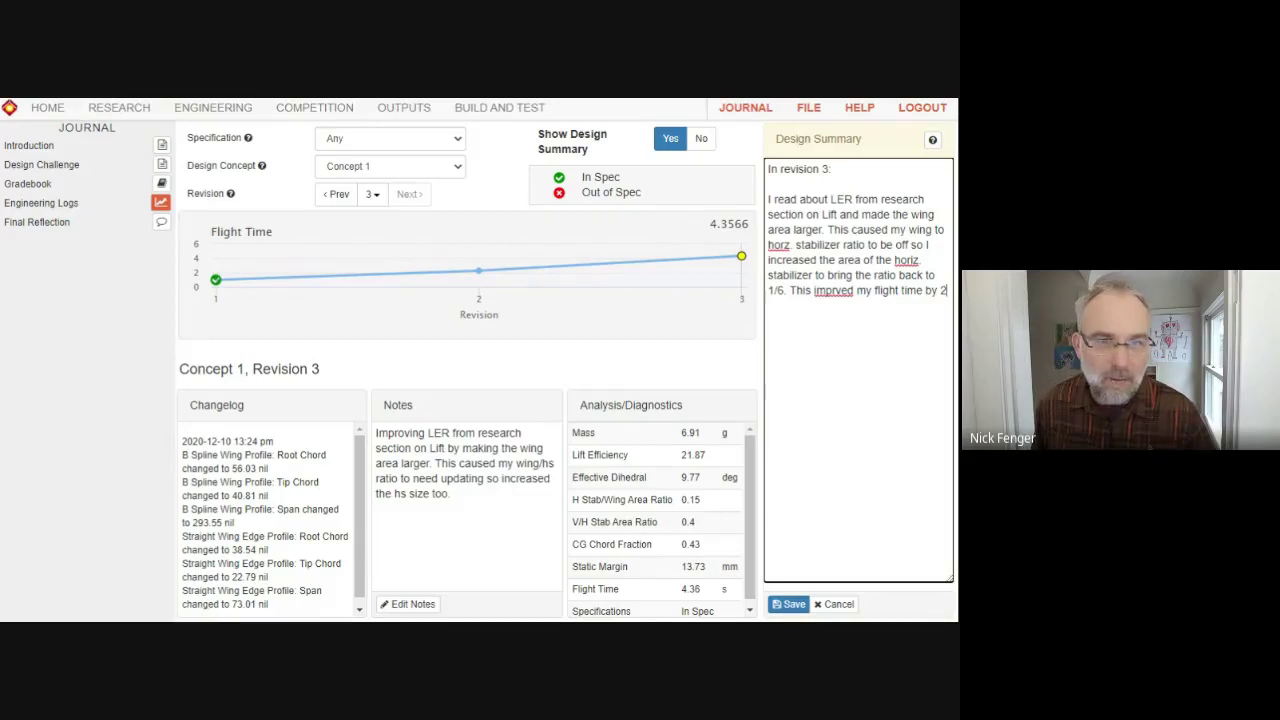
{"action": "double_click", "coordinate": [833, 290]}
{"action": "type", "text": "improved"}
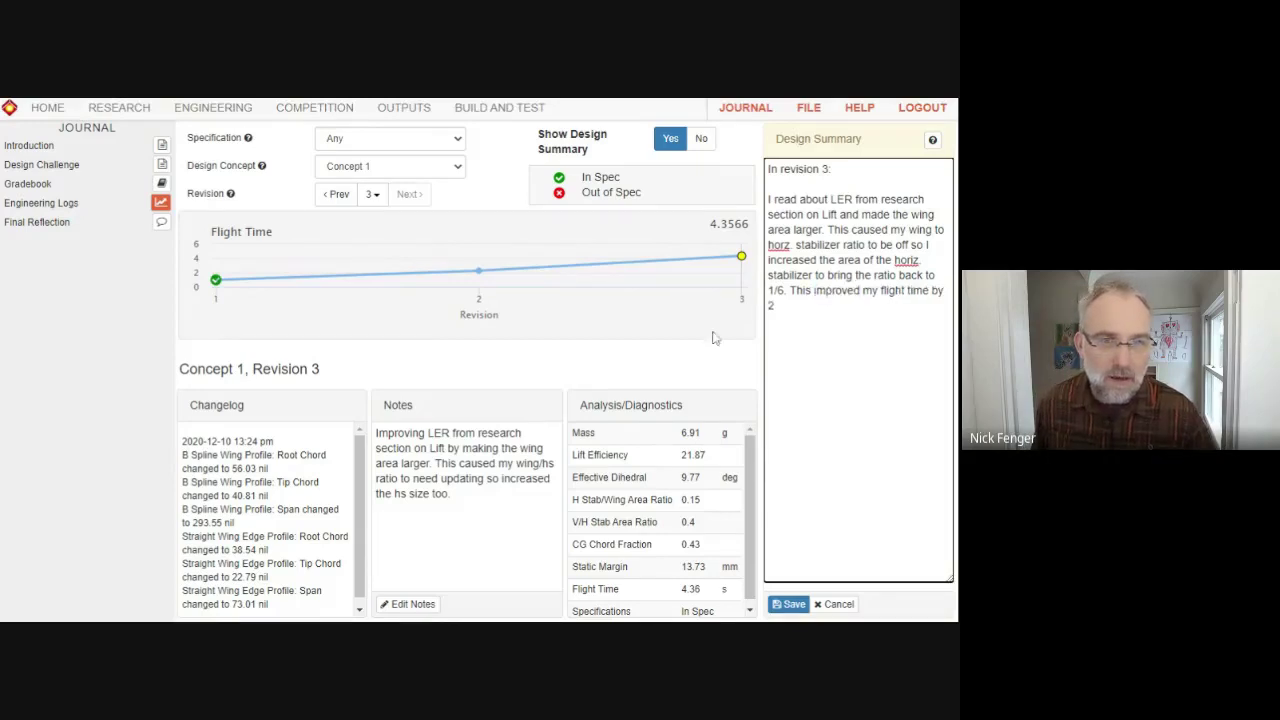
{"action": "type", "text": "."}
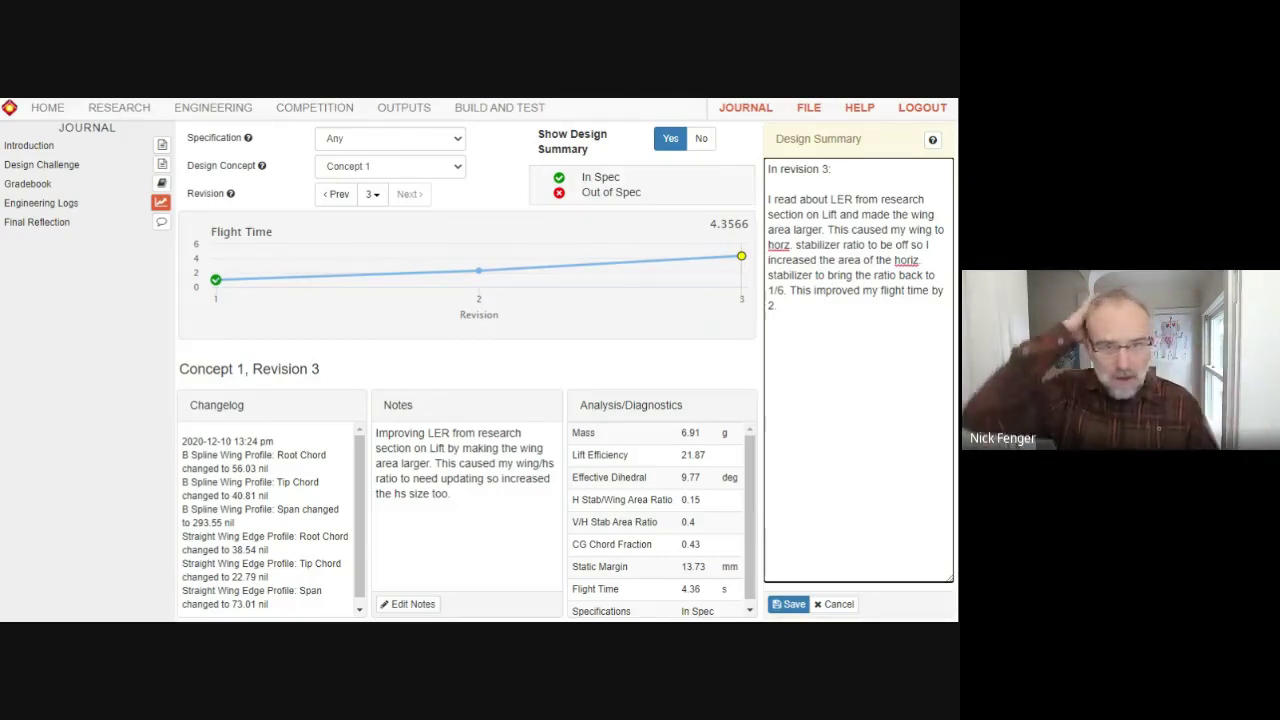
Step: Save the finished design summary and return to the engineering workspace for Concept 1
{"action": "left_click_drag", "start_coordinate": [785, 306], "coordinate": [740, 193]}
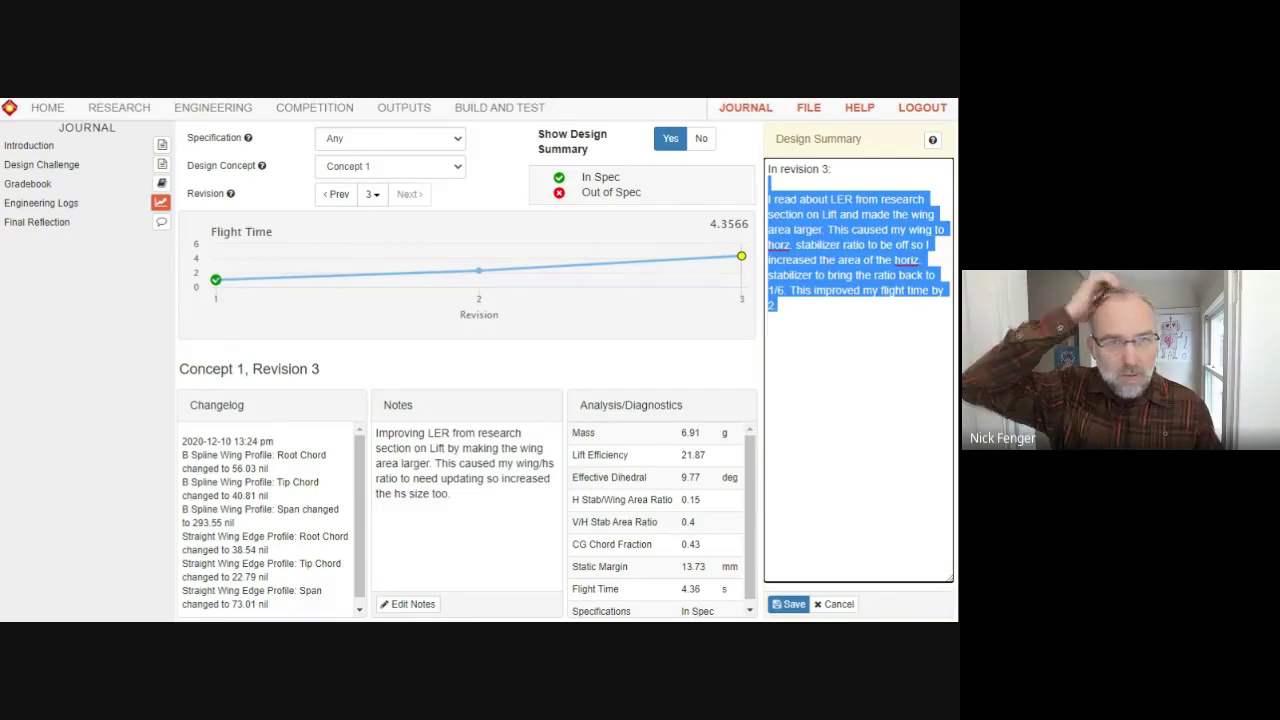
{"action": "key", "text": "ctrl+a"}
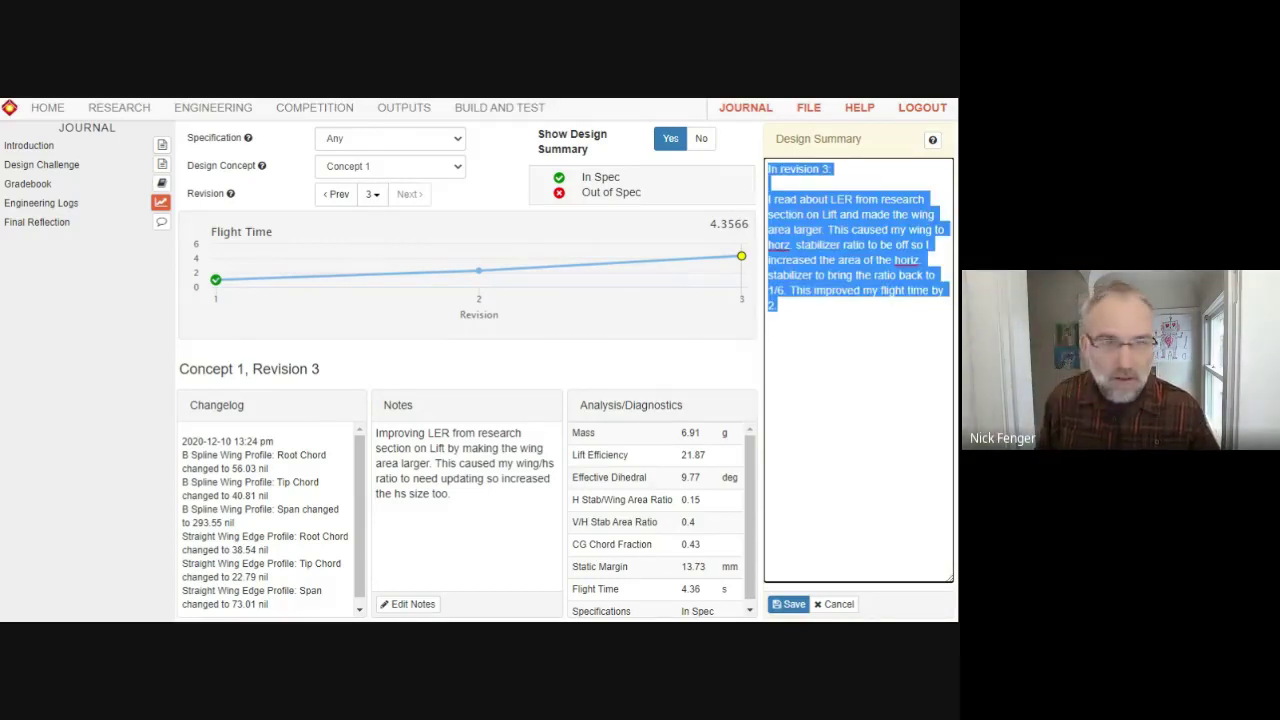
{"action": "left_click", "coordinate": [770, 380]}
{"action": "left_click", "coordinate": [790, 604]}
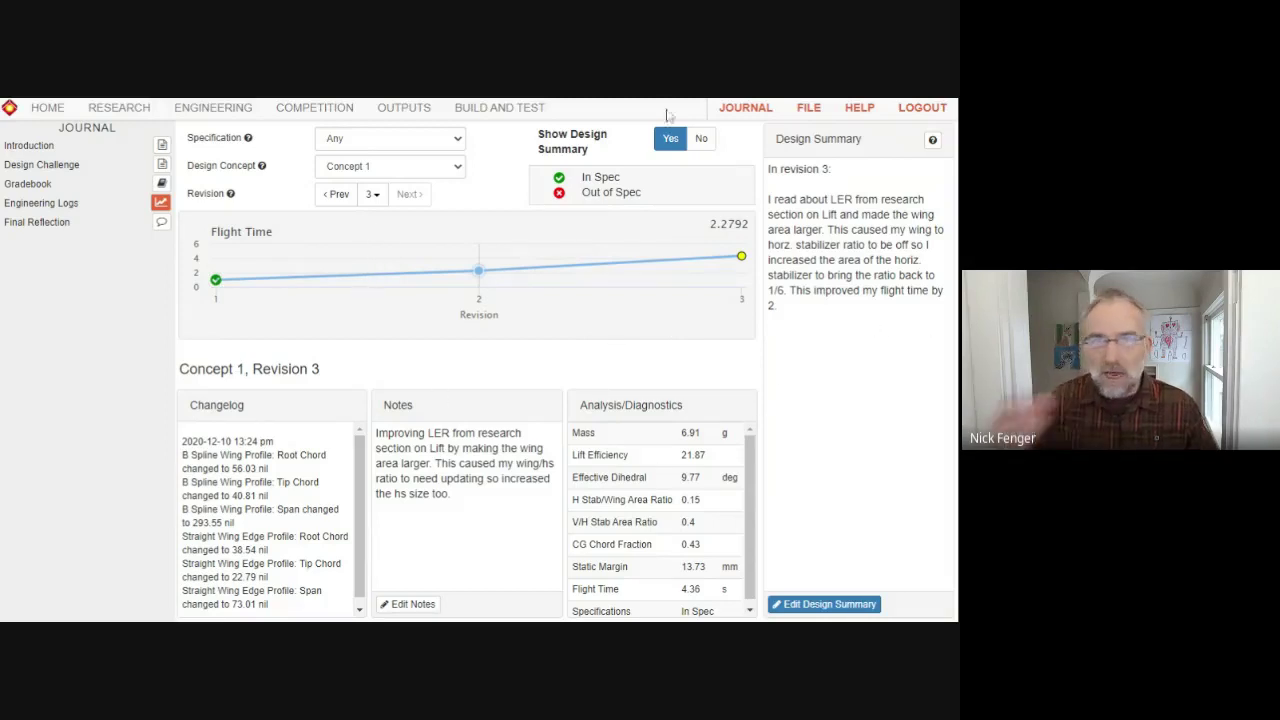
{"action": "left_click", "coordinate": [211, 109]}
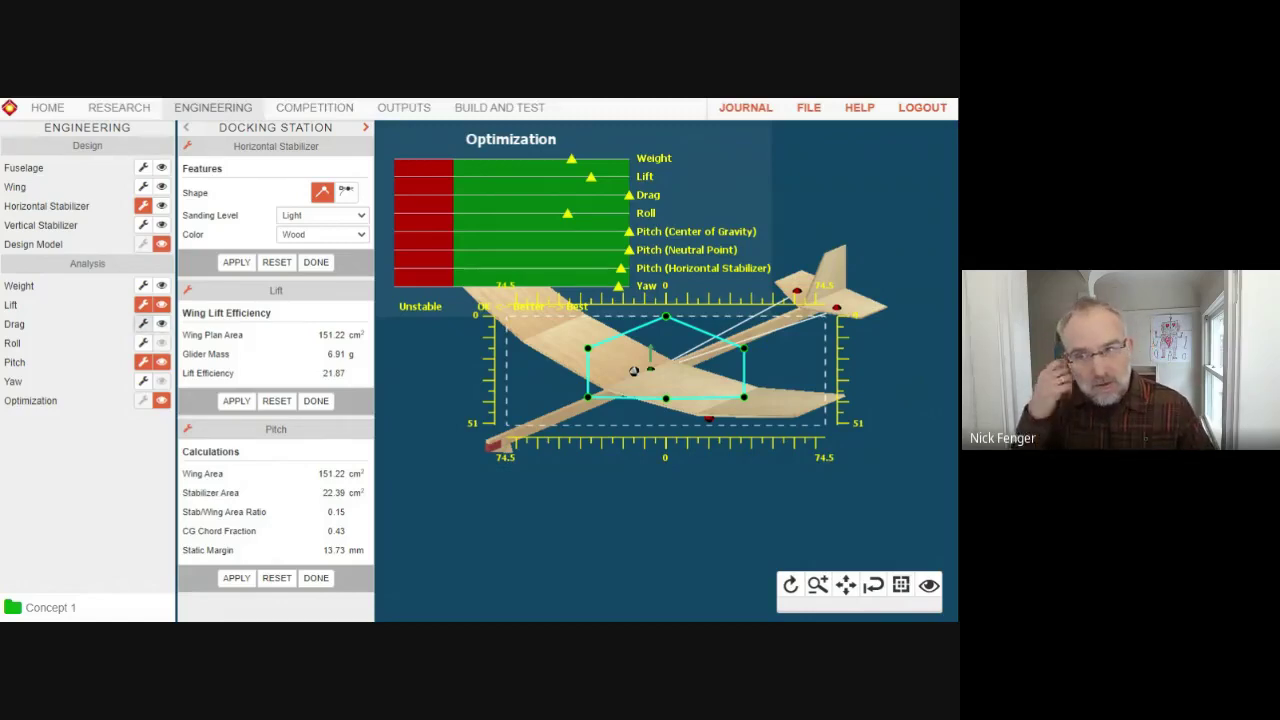
Step: Read the Drag research article, covering form drag, streamlining, drag coefficients and induced drag
{"action": "left_click", "coordinate": [121, 110]}
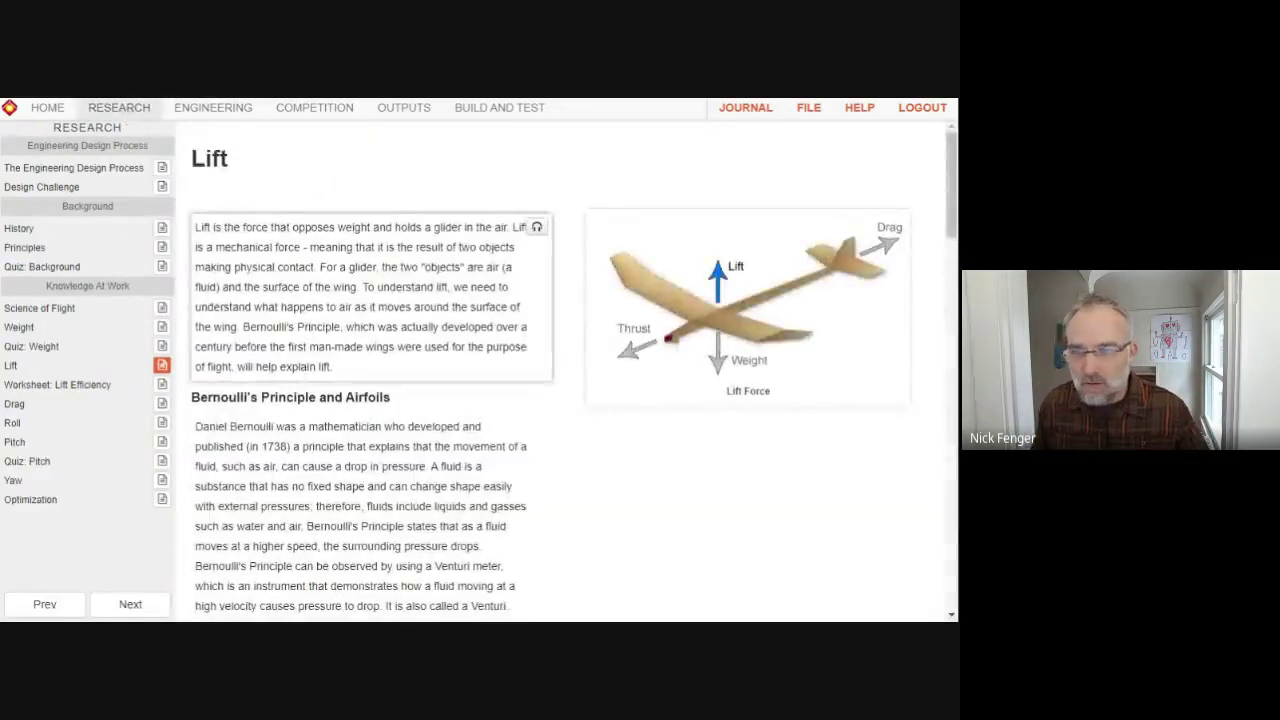
{"action": "left_click", "coordinate": [162, 404]}
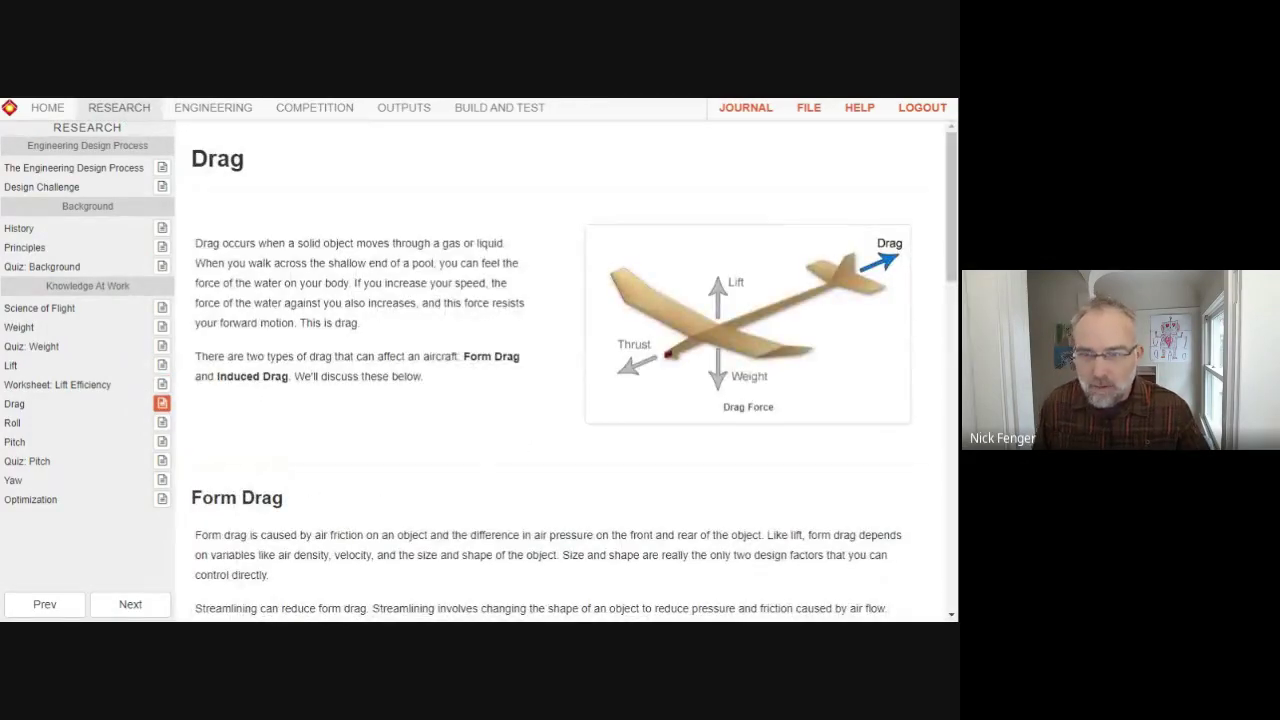
{"action": "scroll", "coordinate": [443, 416], "scroll_direction": "down", "scroll_amount": 5}
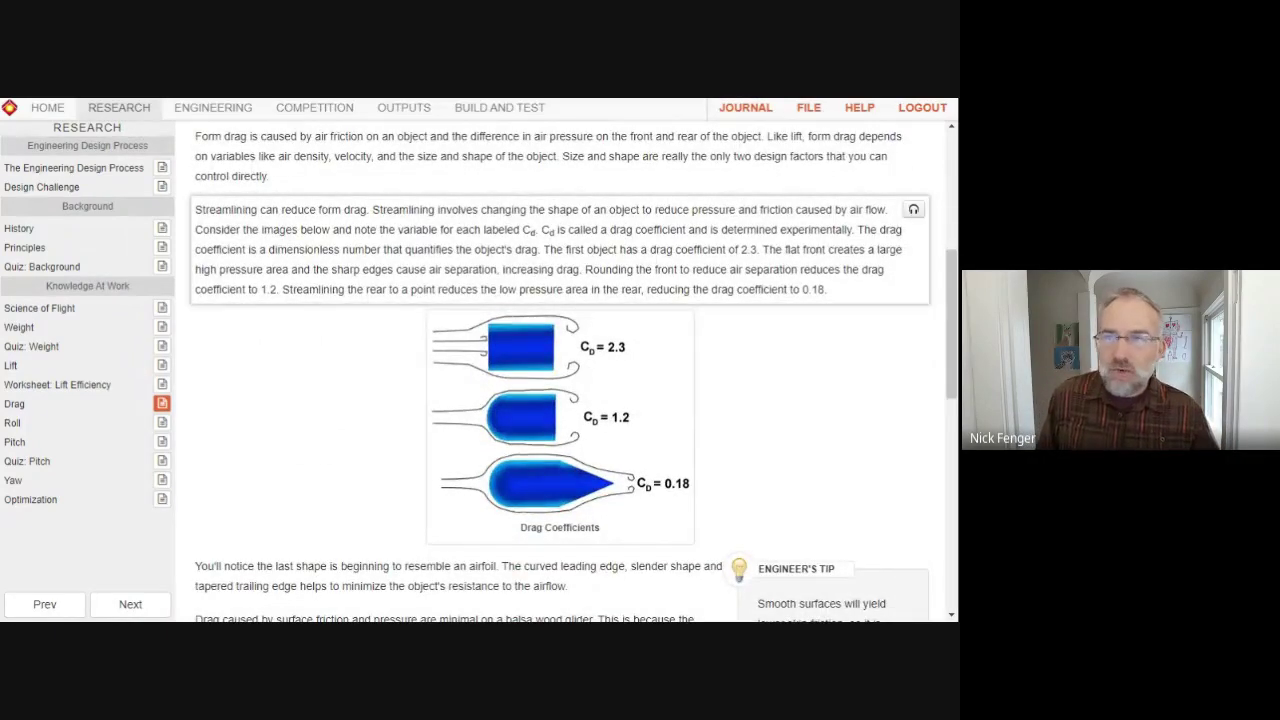
{"action": "left_click_drag", "start_coordinate": [196, 212], "coordinate": [677, 212]}
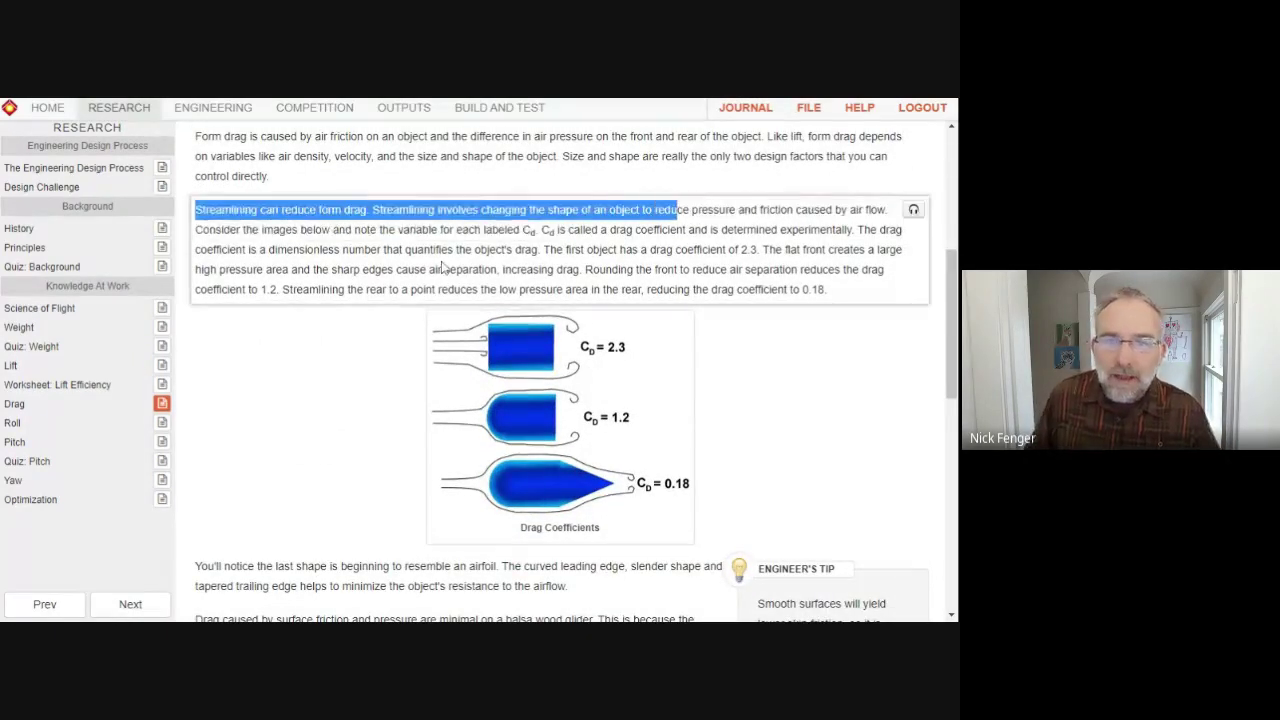
{"action": "scroll", "coordinate": [560, 370], "scroll_direction": "down", "scroll_amount": 5}
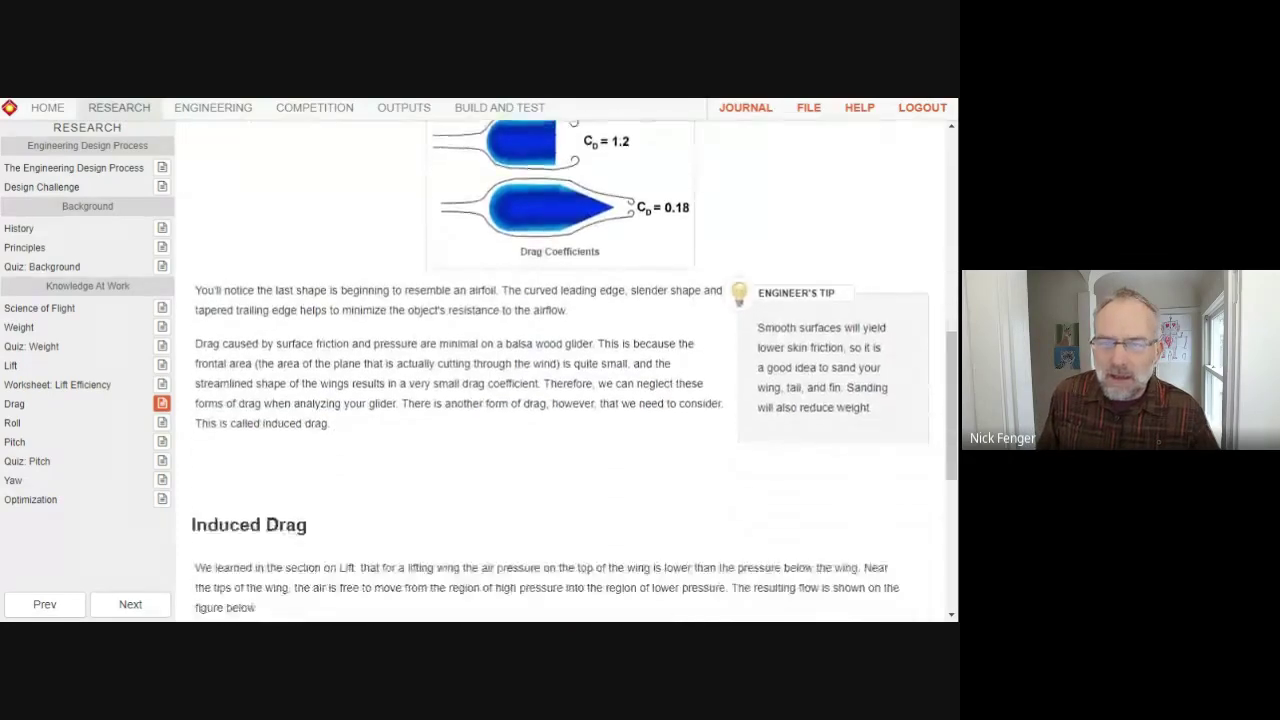
{"action": "scroll", "coordinate": [347, 300], "scroll_direction": "down", "scroll_amount": 3}
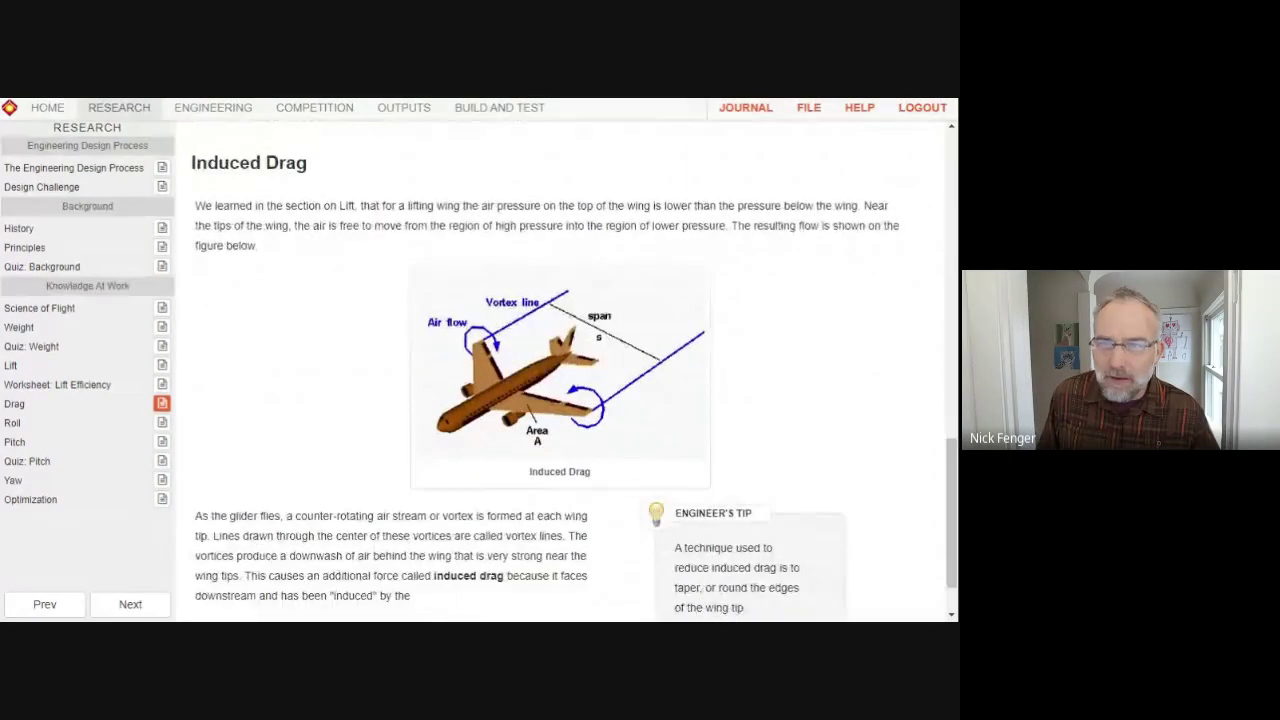
{"action": "scroll", "coordinate": [347, 300], "scroll_direction": "down", "scroll_amount": 1}
{"action": "scroll", "coordinate": [347, 300], "scroll_direction": "up", "scroll_amount": 12}
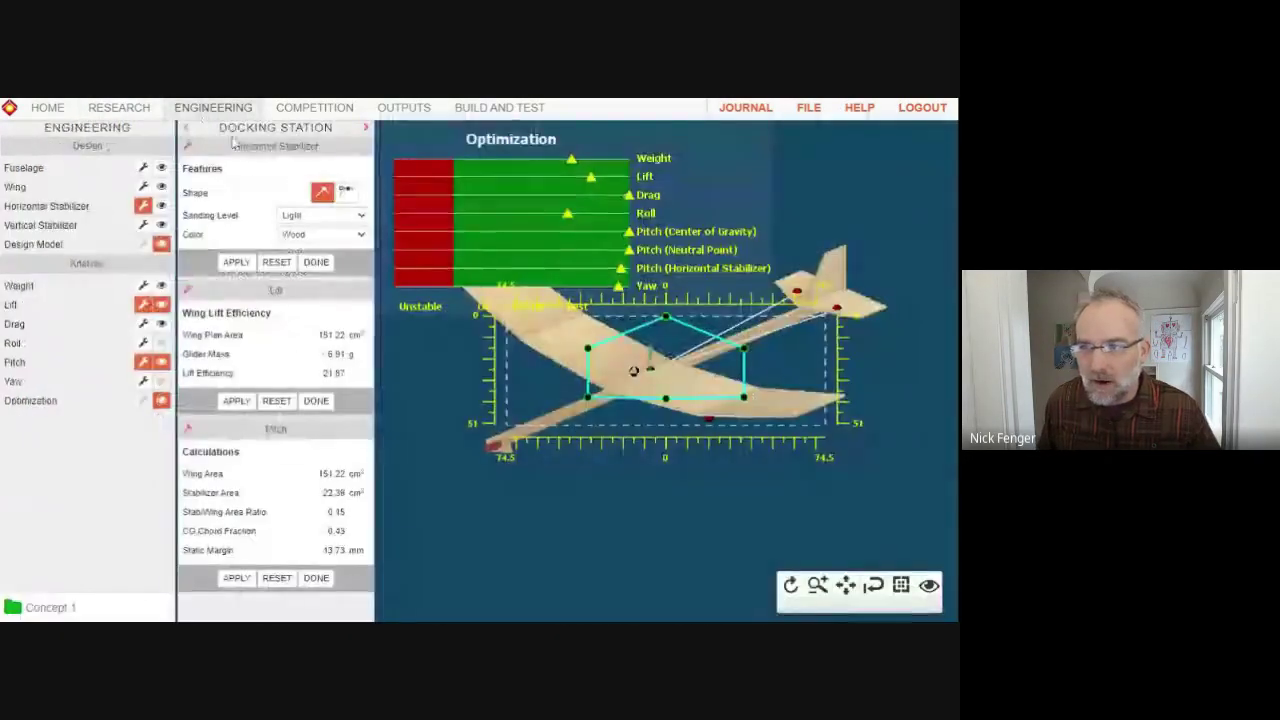
Step: Return to the engineering workspace and close the Lift and Pitch calculations
{"action": "left_click", "coordinate": [207, 110]}
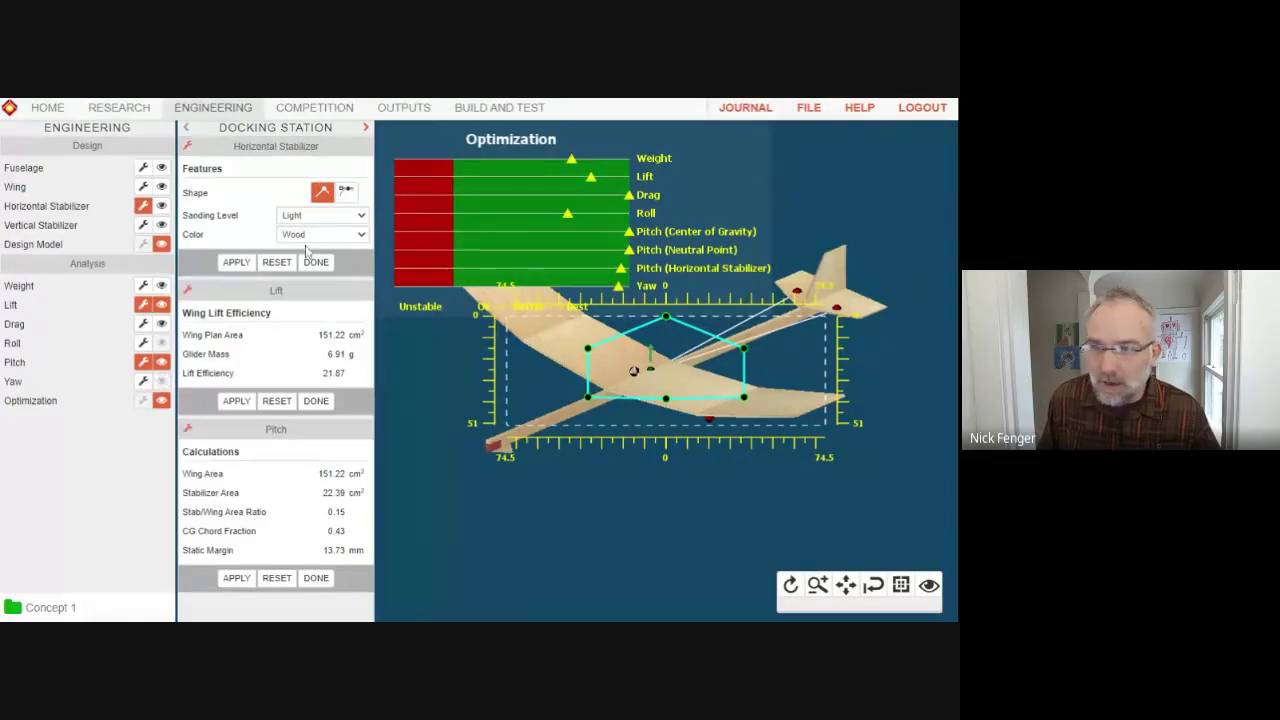
{"action": "left_click", "coordinate": [316, 400]}
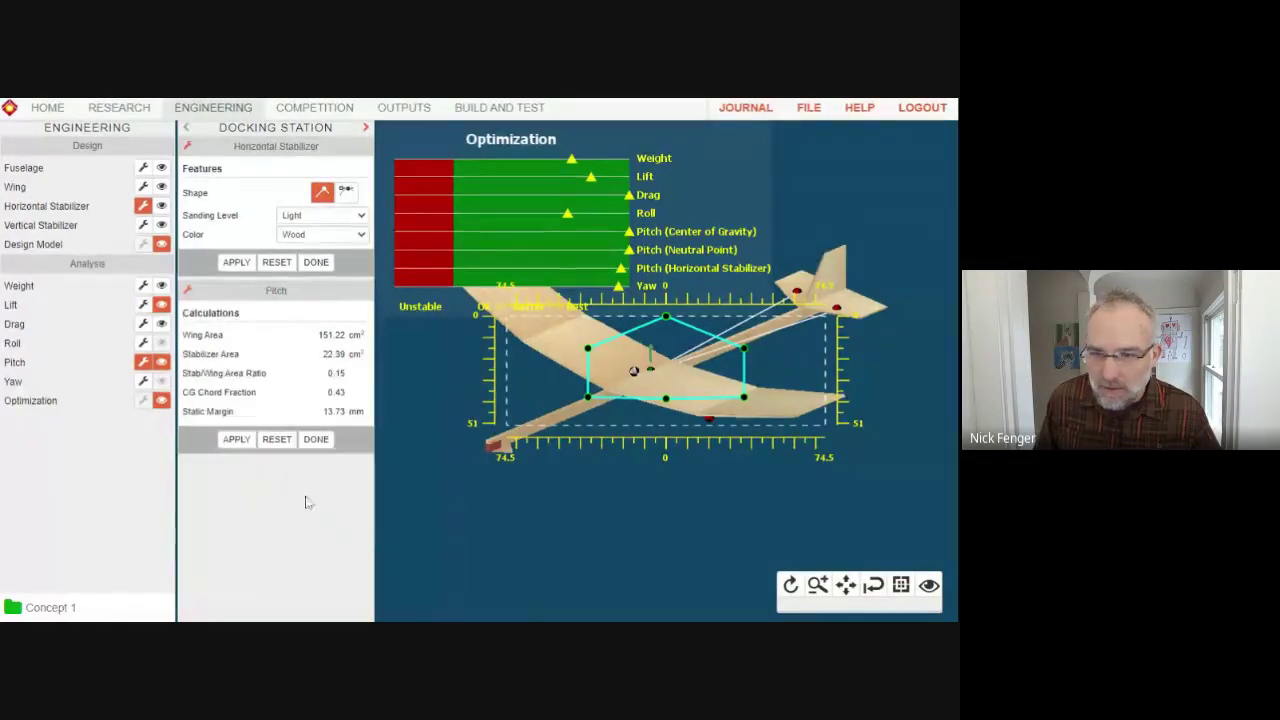
{"action": "left_click", "coordinate": [316, 439]}
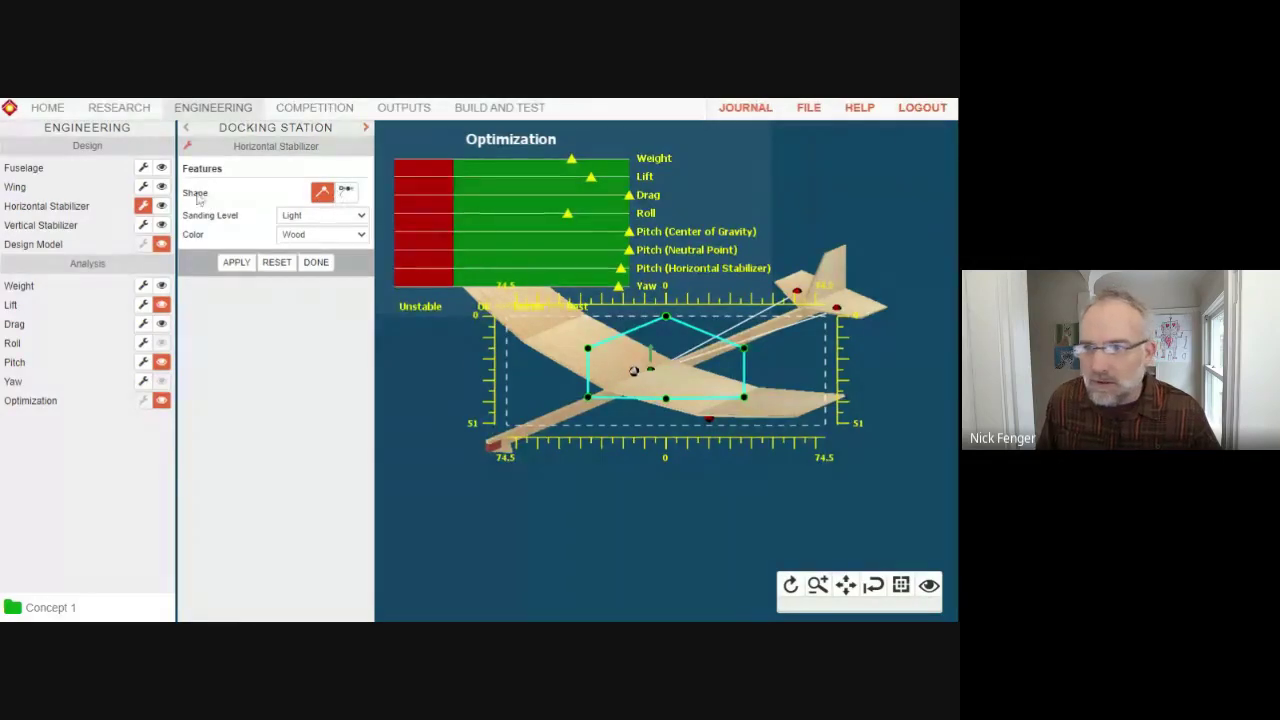
Step: Open the wing's design settings together with the Drag calculations
{"action": "left_click", "coordinate": [143, 186]}
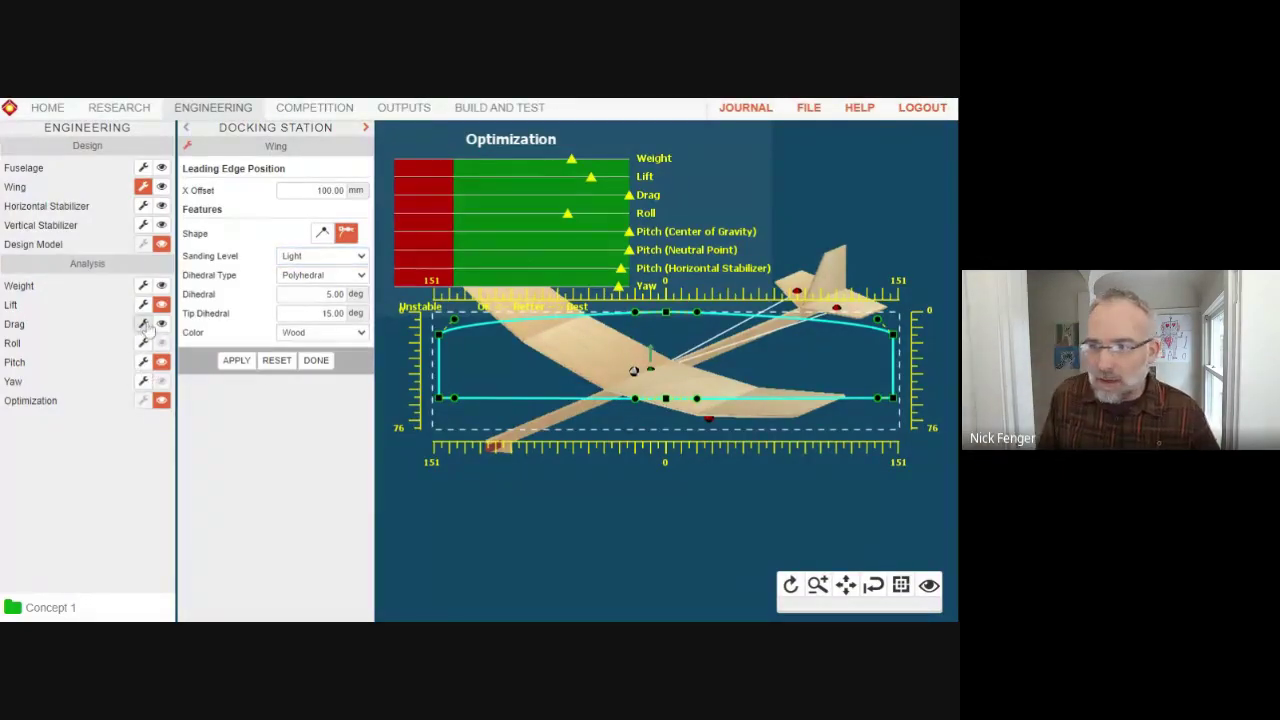
{"action": "left_click", "coordinate": [144, 325]}
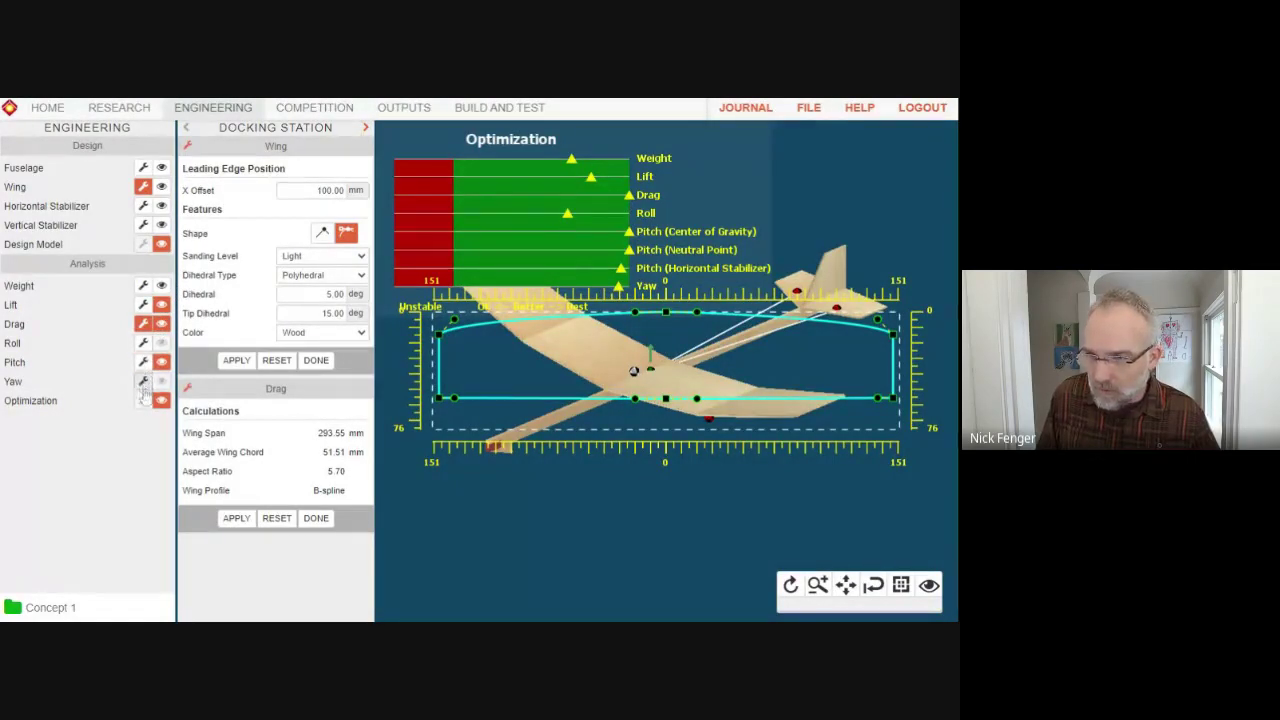
{"action": "left_click", "coordinate": [161, 324]}
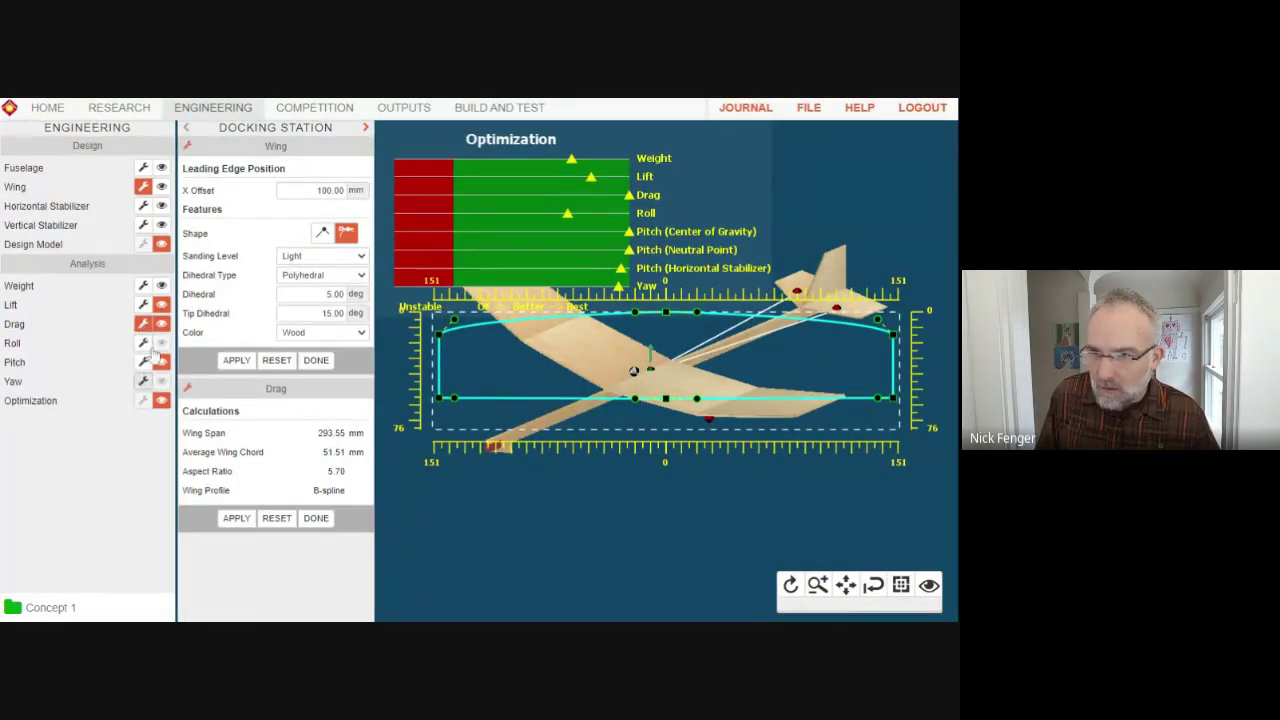
Step: Set the wing's sanding level to Heavy, keeping the Polyhedral dihedral type
{"action": "left_click", "coordinate": [327, 258]}
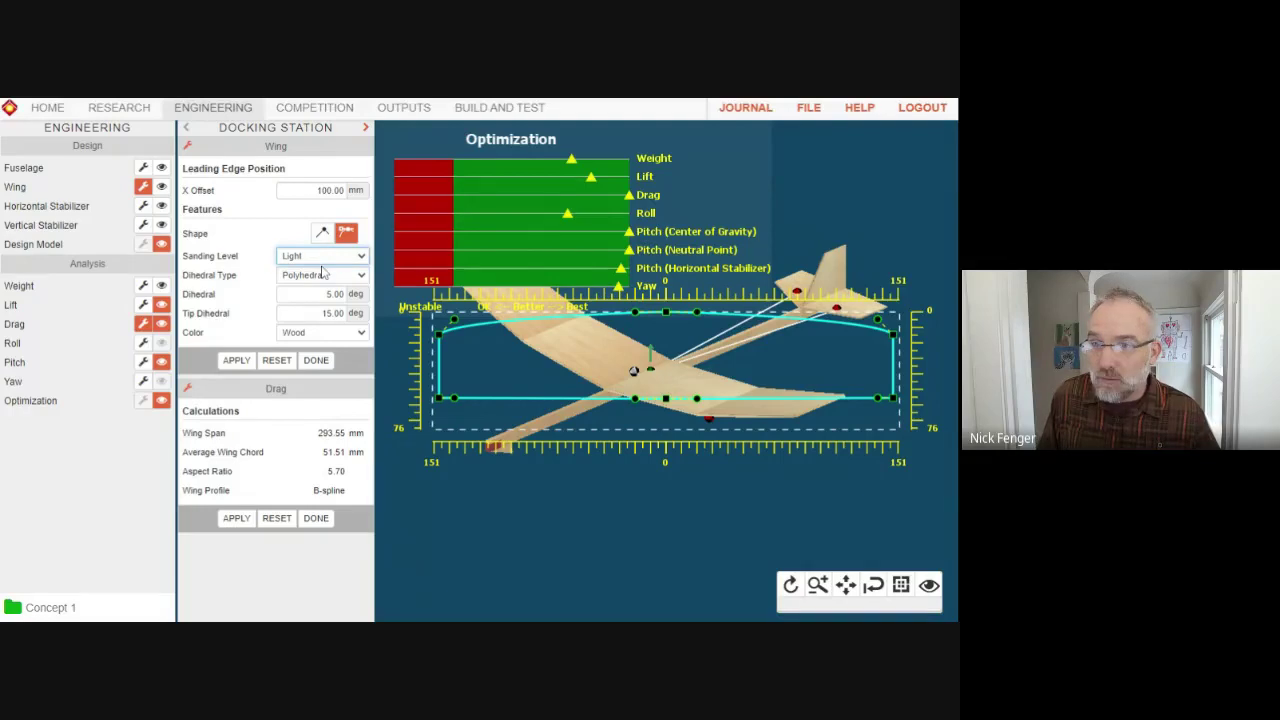
{"action": "left_click", "coordinate": [322, 272]}
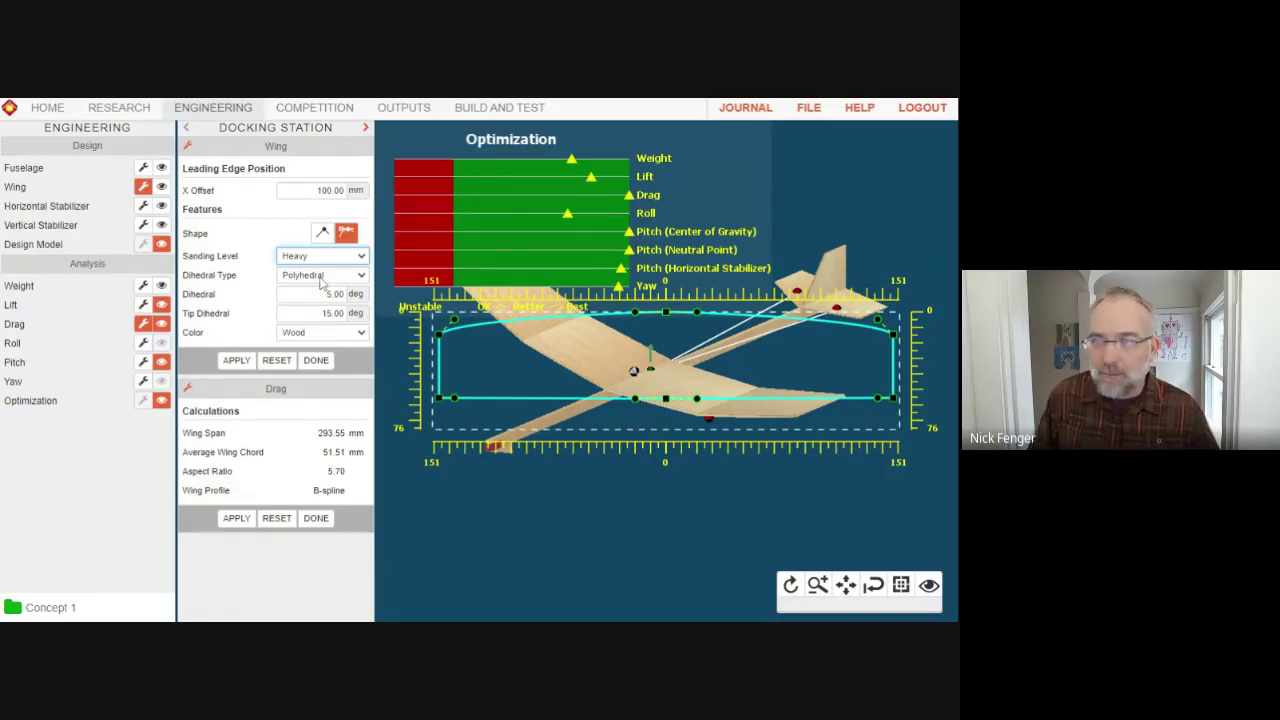
{"action": "left_click", "coordinate": [352, 276]}
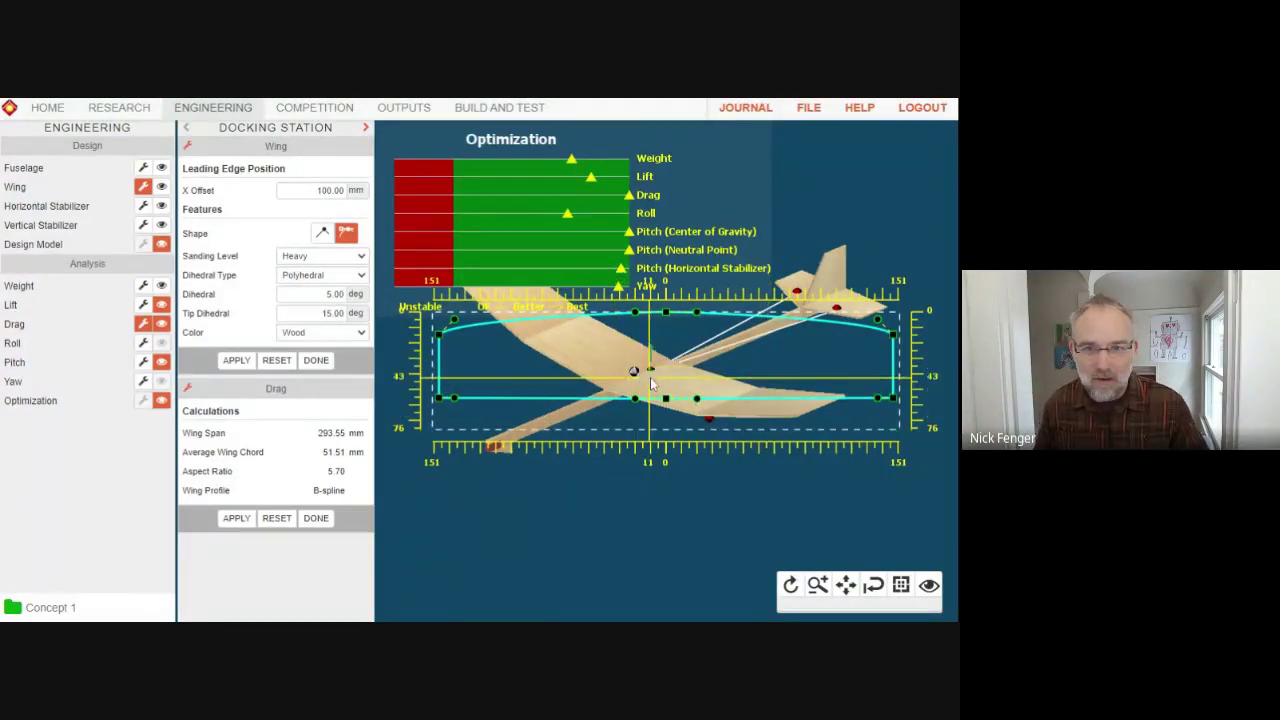
Step: Read the Roll research article on dihedral configurations and how unequal lift and oscillation bring the glider back to level flight
{"action": "left_click", "coordinate": [121, 107]}
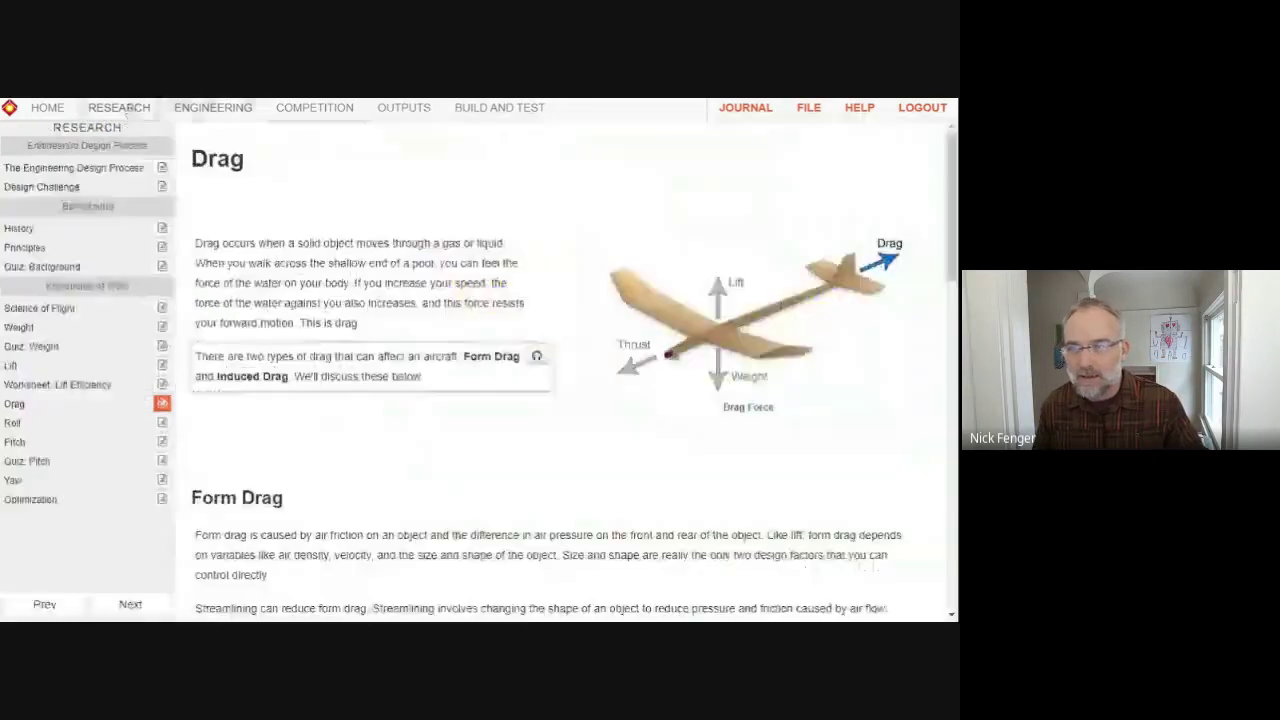
{"action": "left_click", "coordinate": [164, 424]}
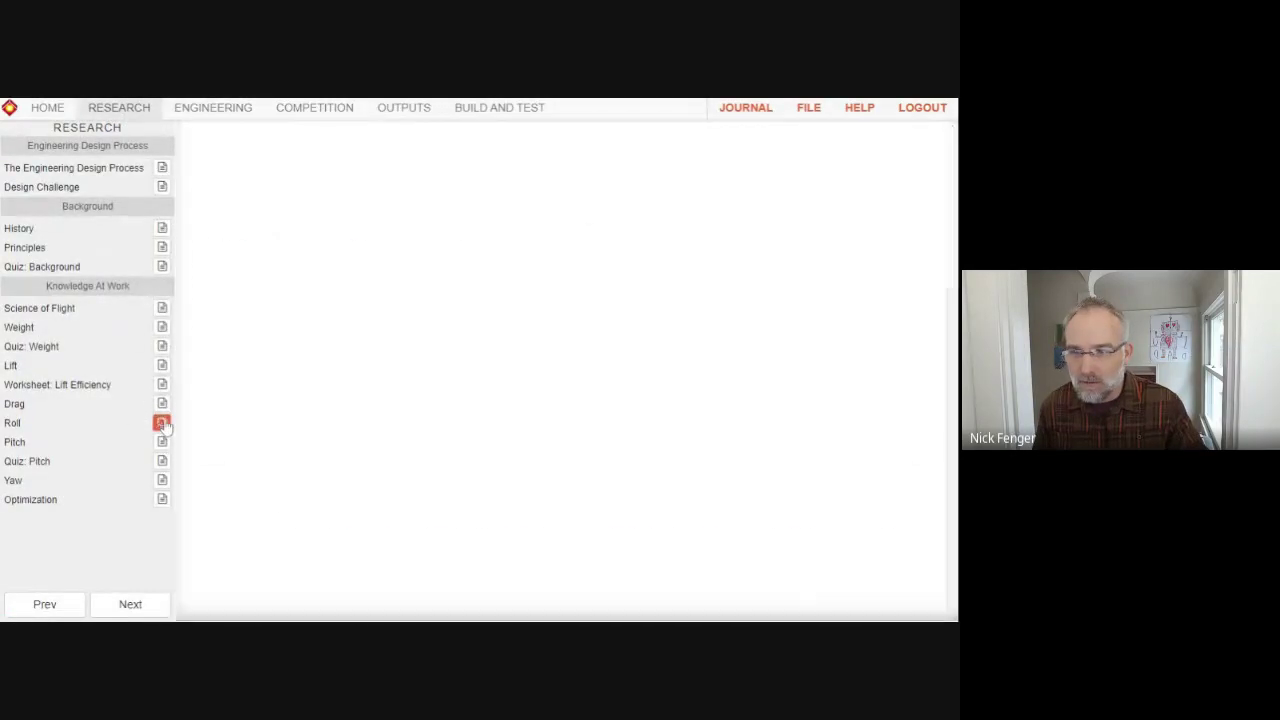
{"action": "scroll", "coordinate": [426, 425], "scroll_direction": "down", "scroll_amount": 10}
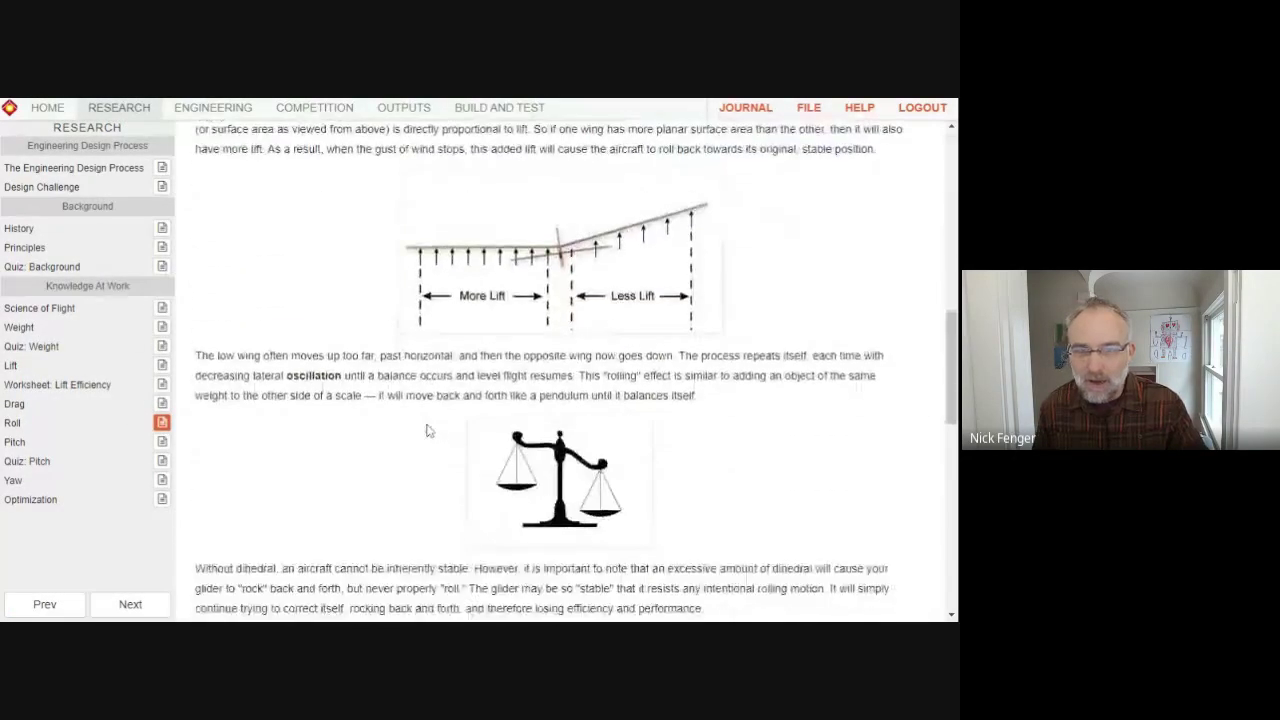
{"action": "scroll", "coordinate": [426, 430], "scroll_direction": "up", "scroll_amount": 3}
{"action": "scroll", "coordinate": [426, 430], "scroll_direction": "up", "scroll_amount": 1}
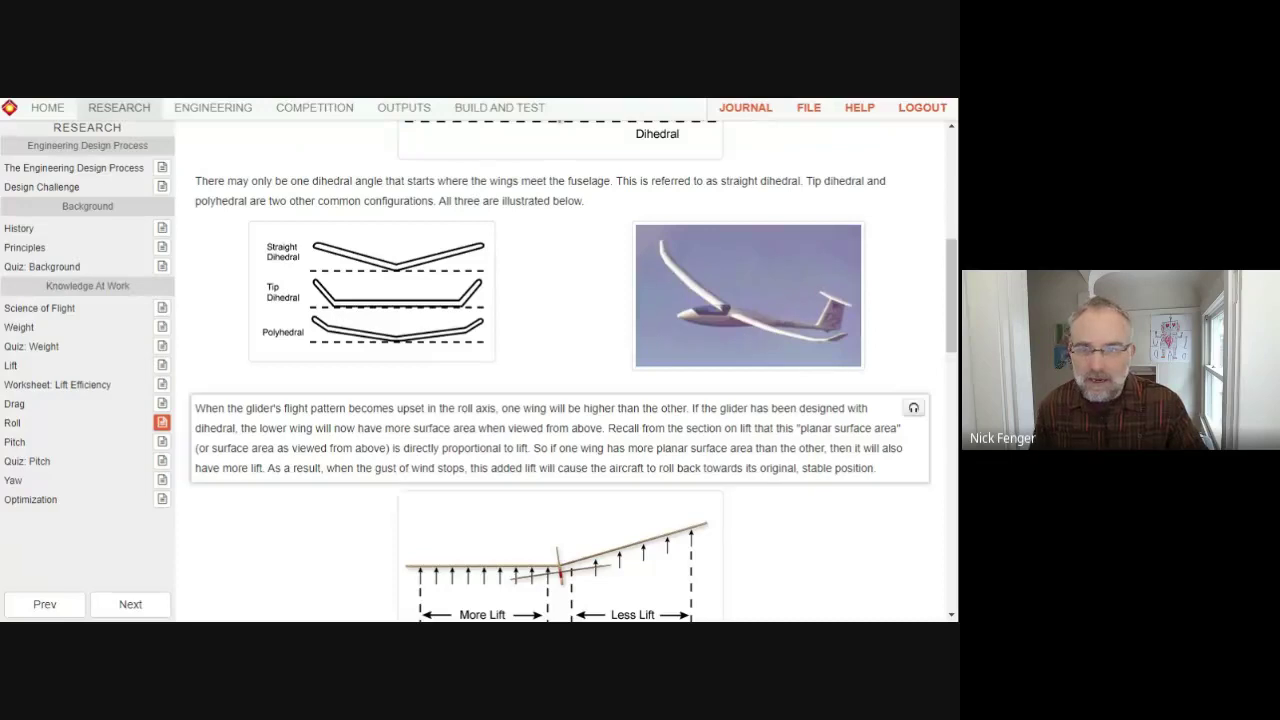
{"action": "scroll", "coordinate": [546, 428], "scroll_direction": "down", "scroll_amount": 2}
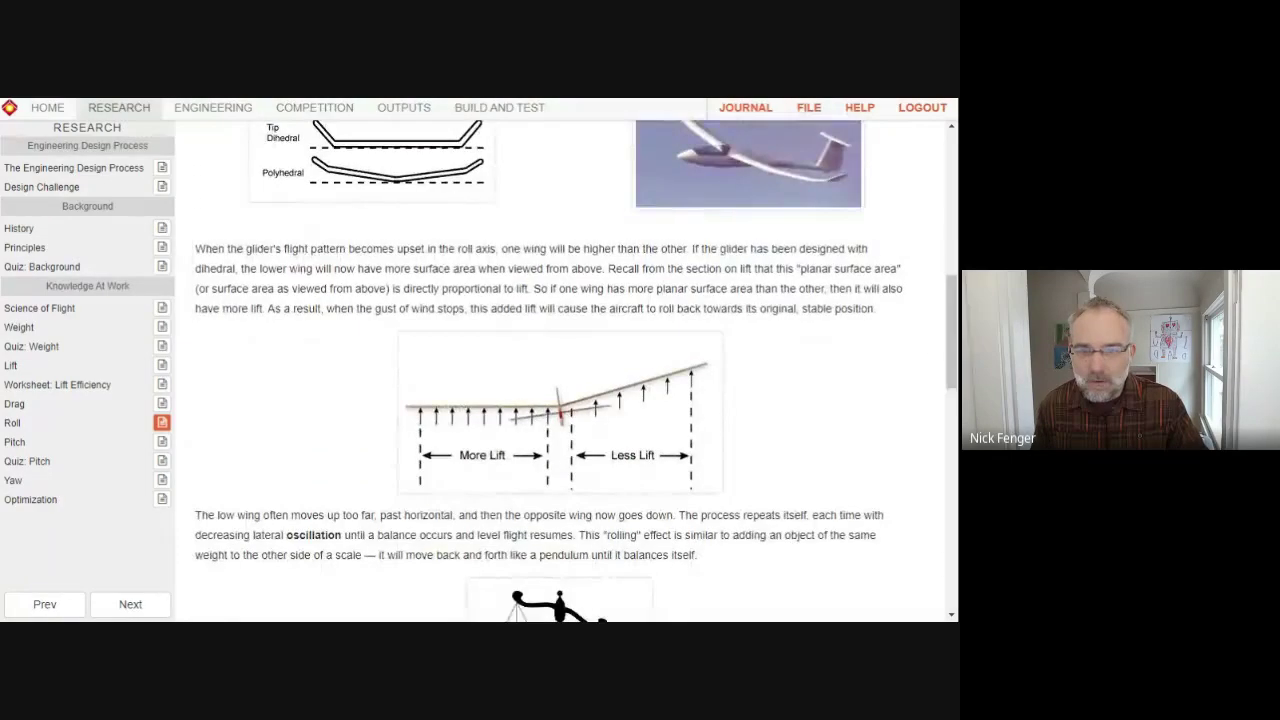
{"action": "scroll", "coordinate": [463, 324], "scroll_direction": "up", "scroll_amount": 1}
{"action": "scroll", "coordinate": [417, 352], "scroll_direction": "down", "scroll_amount": 3}
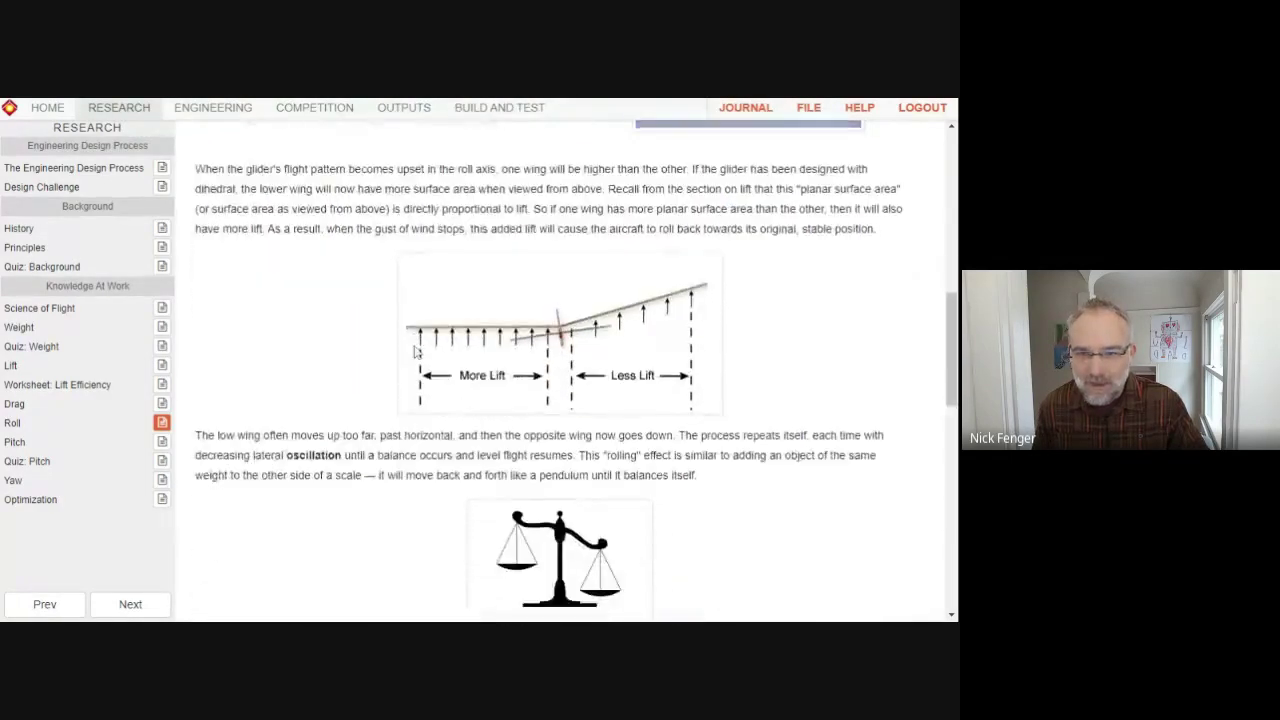
{"action": "scroll", "coordinate": [343, 314], "scroll_direction": "down", "scroll_amount": 1}
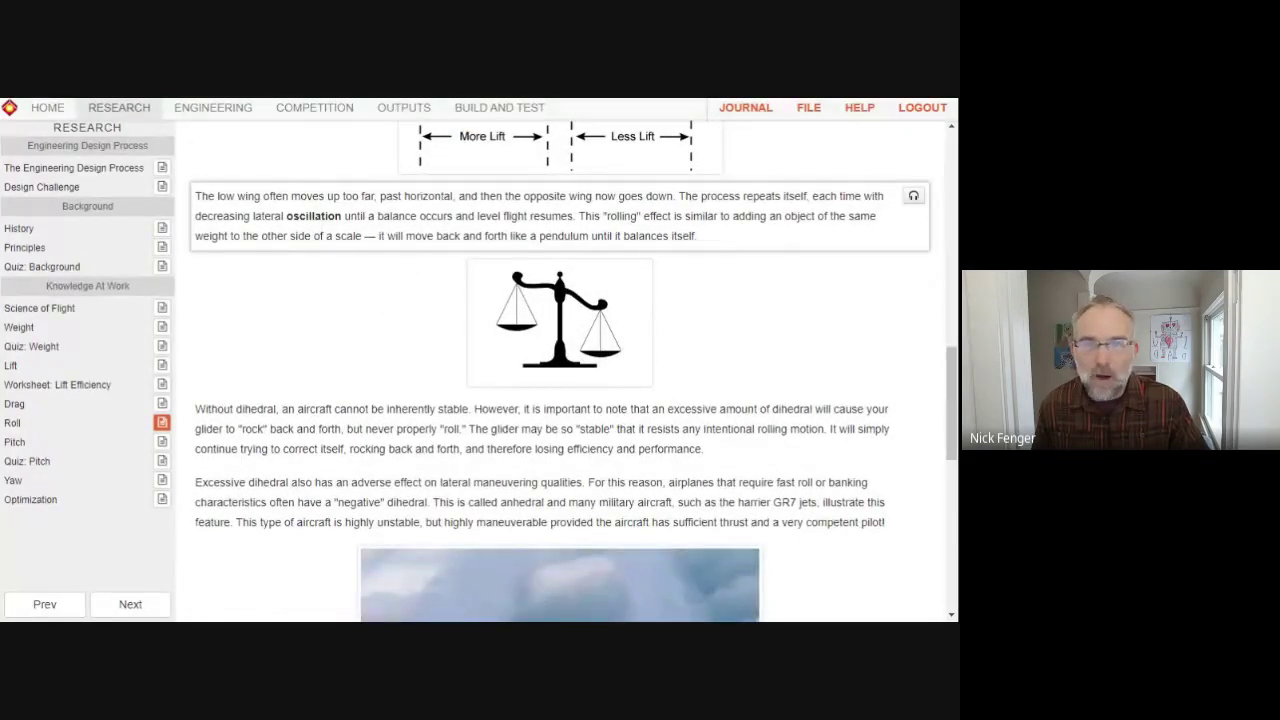
{"action": "scroll", "coordinate": [340, 270], "scroll_direction": "up", "scroll_amount": 1}
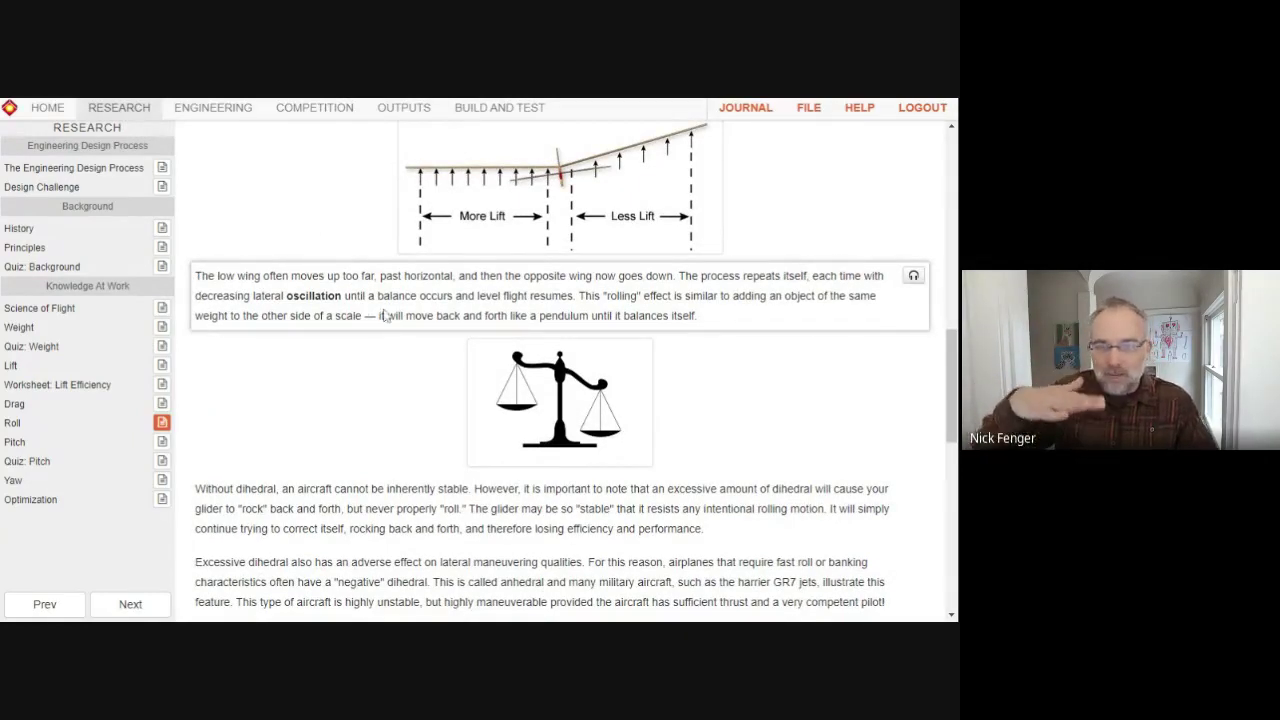
Step: Read the Roll article's passages on excessive dihedral and anhedral, down to the dihedral angle experiment
{"action": "scroll", "coordinate": [560, 290], "scroll_direction": "down", "scroll_amount": 3}
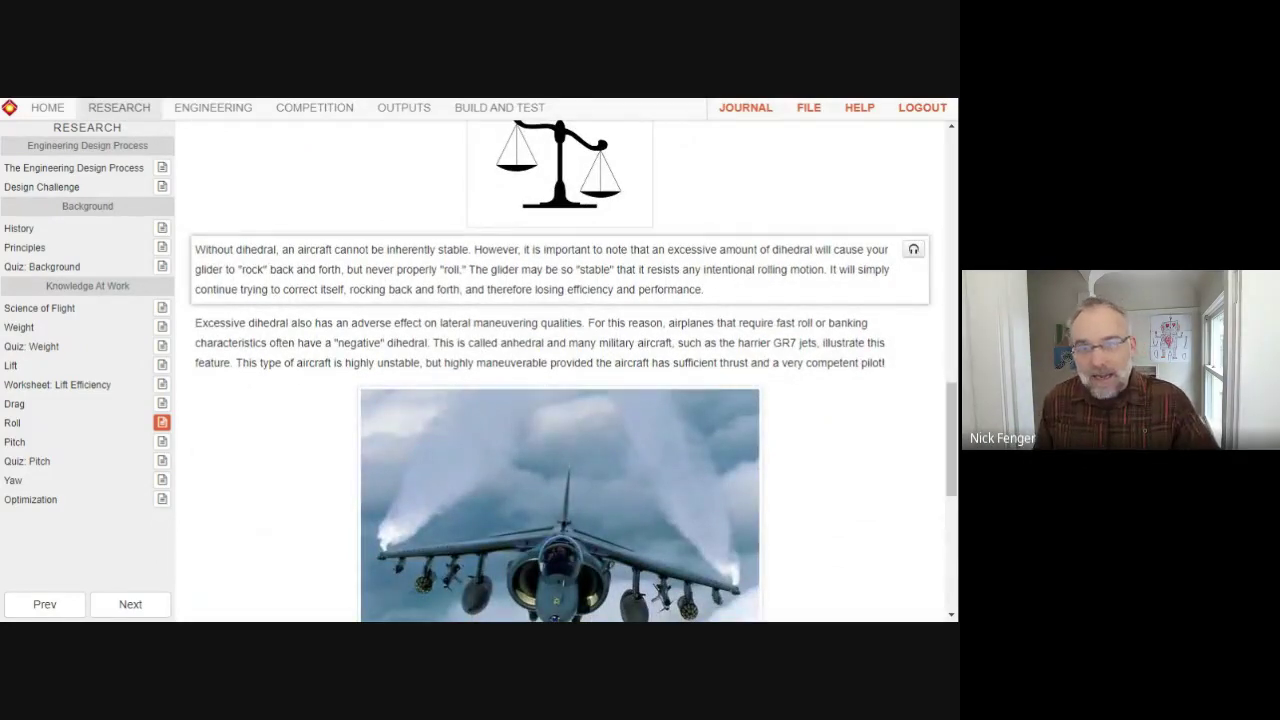
{"action": "left_click_drag", "start_coordinate": [277, 250], "coordinate": [495, 249]}
{"action": "left_click", "coordinate": [497, 249]}
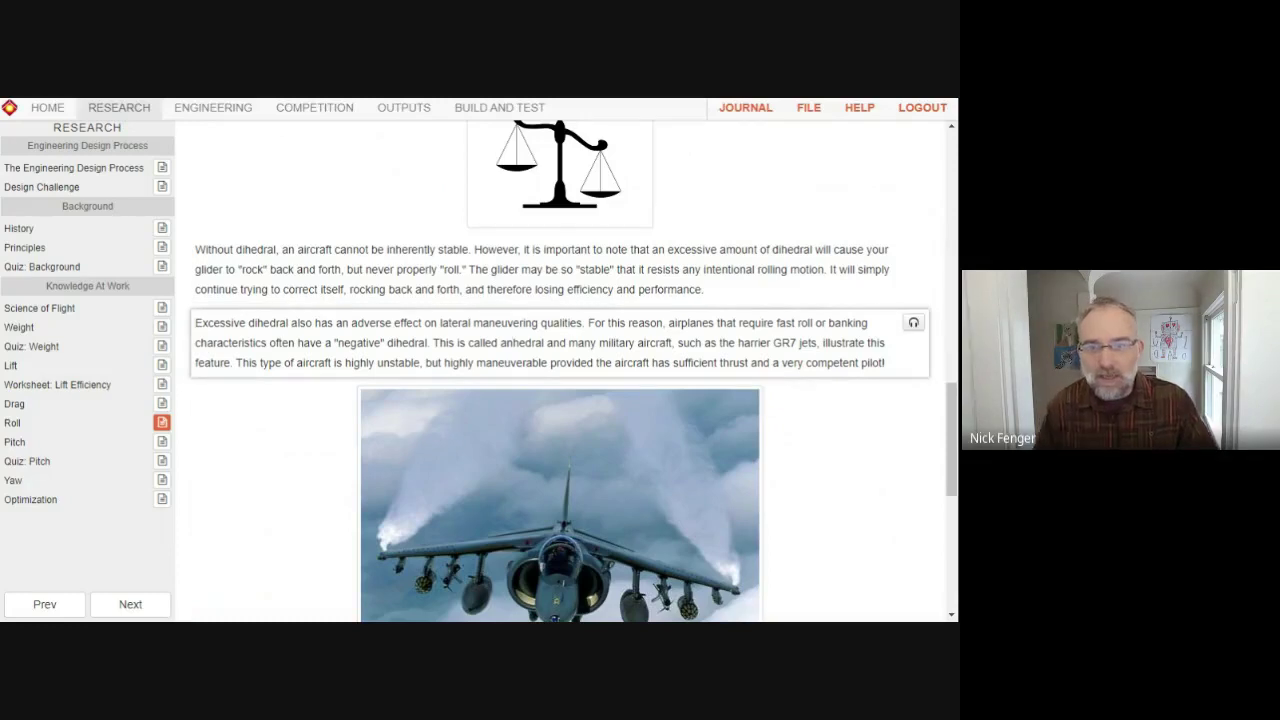
{"action": "scroll", "coordinate": [502, 326], "scroll_direction": "down", "scroll_amount": 4}
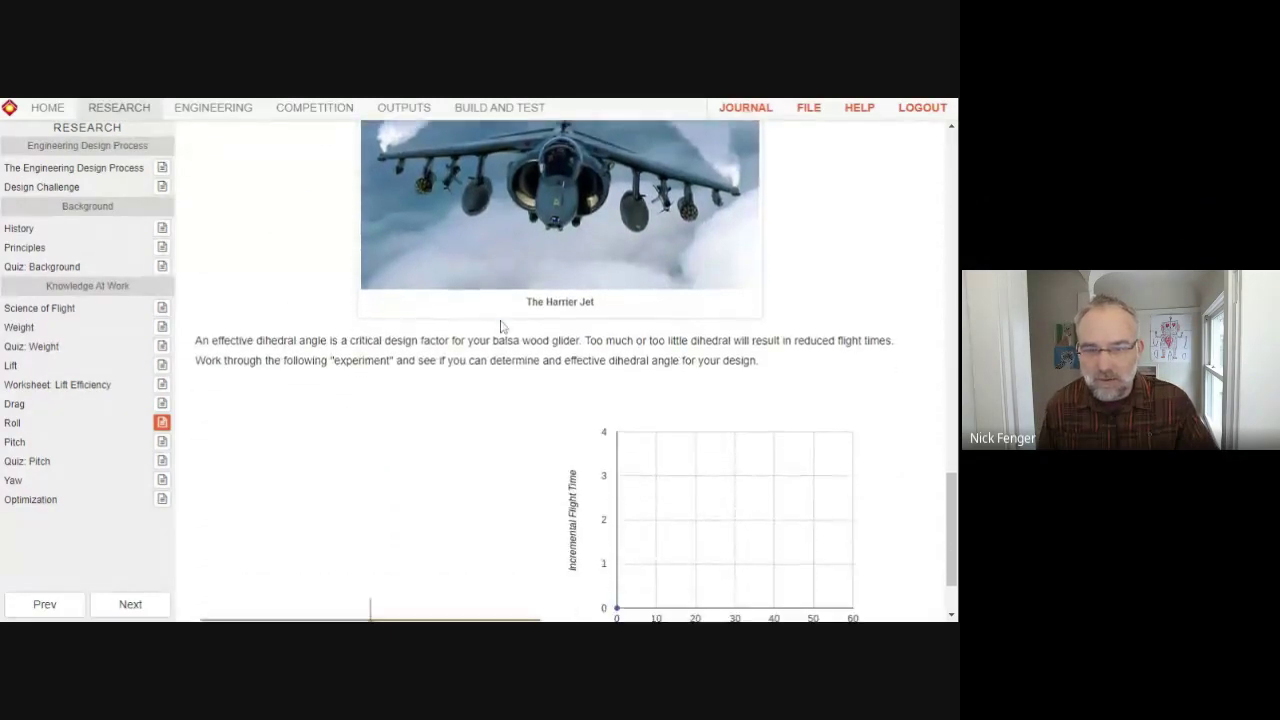
{"action": "scroll", "coordinate": [329, 354], "scroll_direction": "down", "scroll_amount": 1}
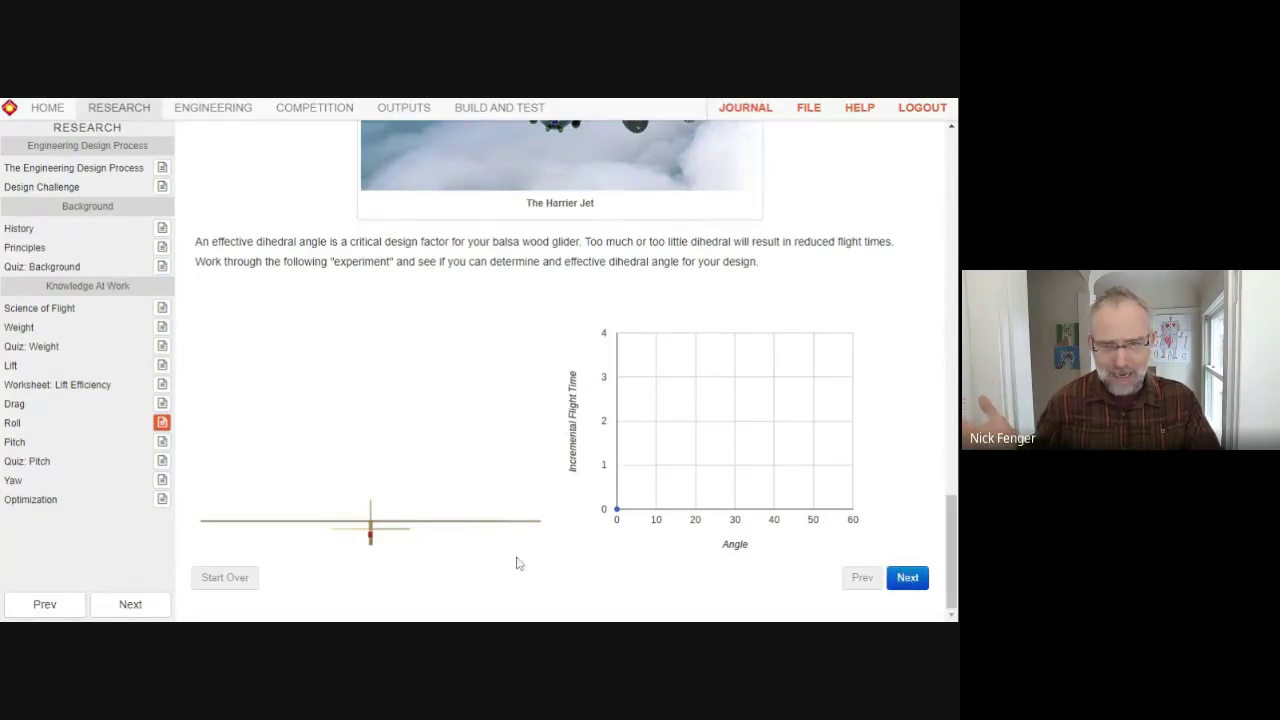
Step: Step through the dihedral angle experiment to compare flight times, and review the sentence on too much or too little dihedral
{"action": "left_click", "coordinate": [907, 577]}
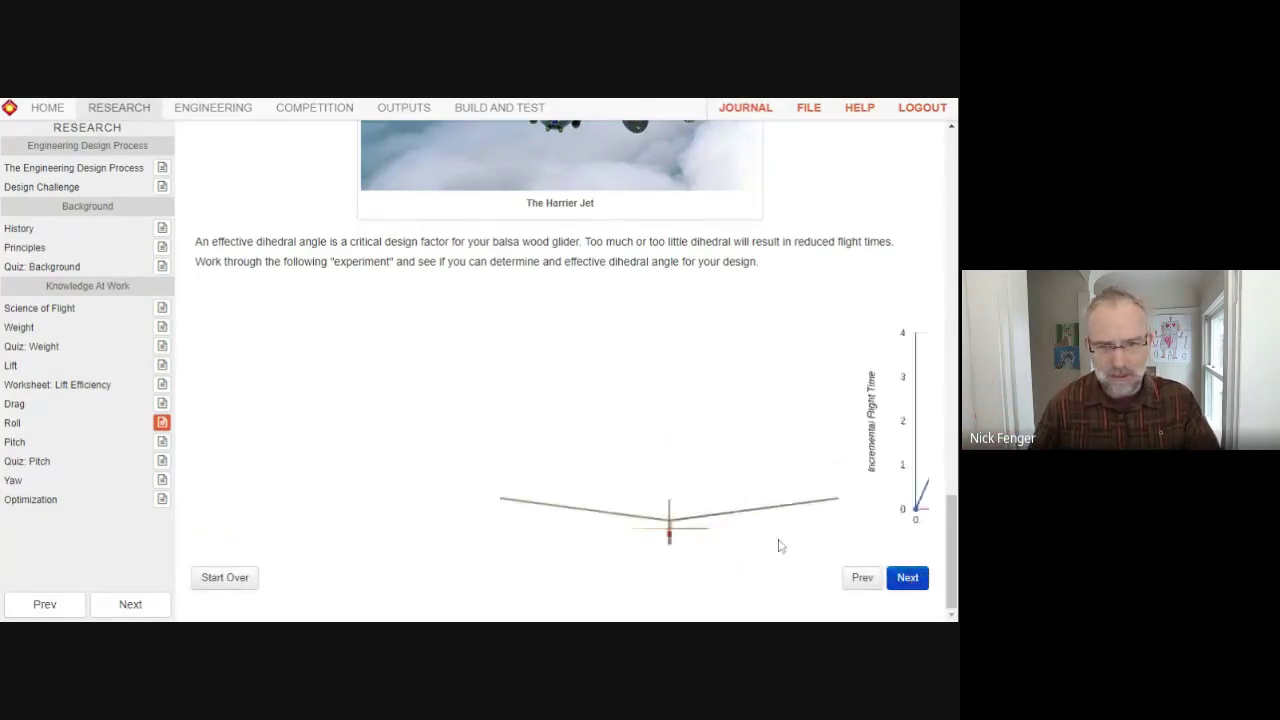
{"action": "left_click", "coordinate": [912, 580]}
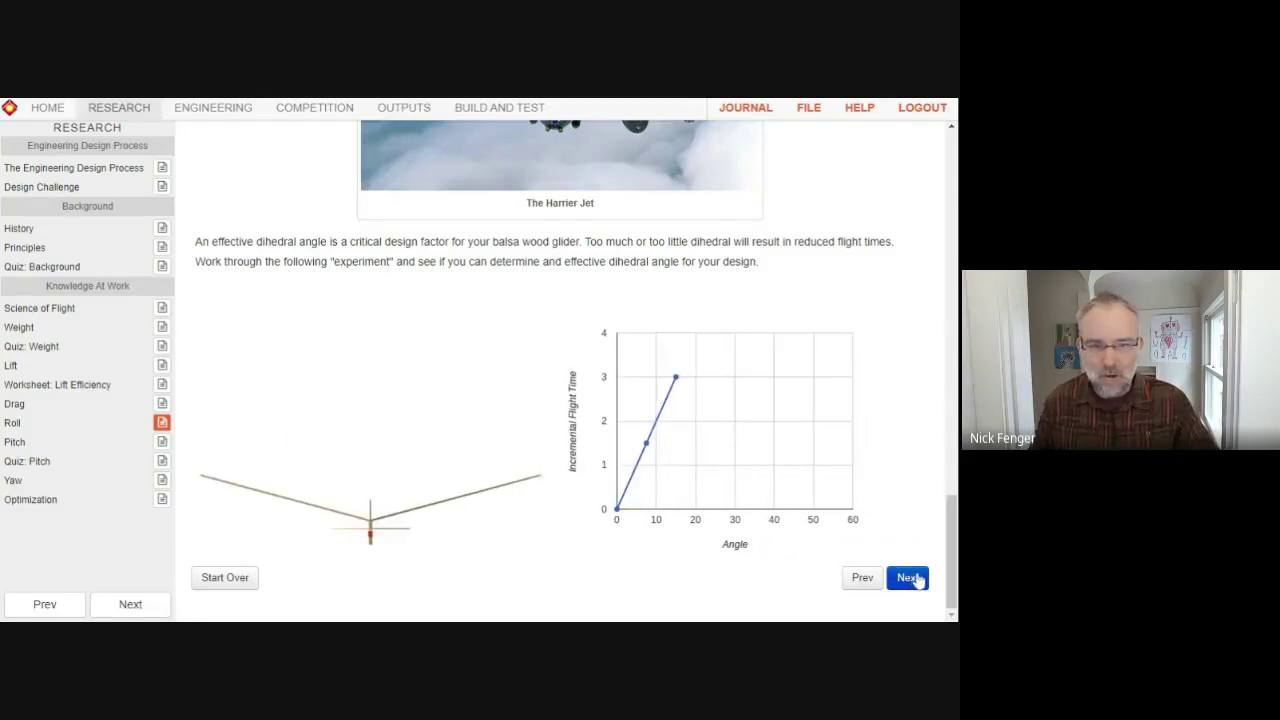
{"action": "left_click", "coordinate": [921, 580]}
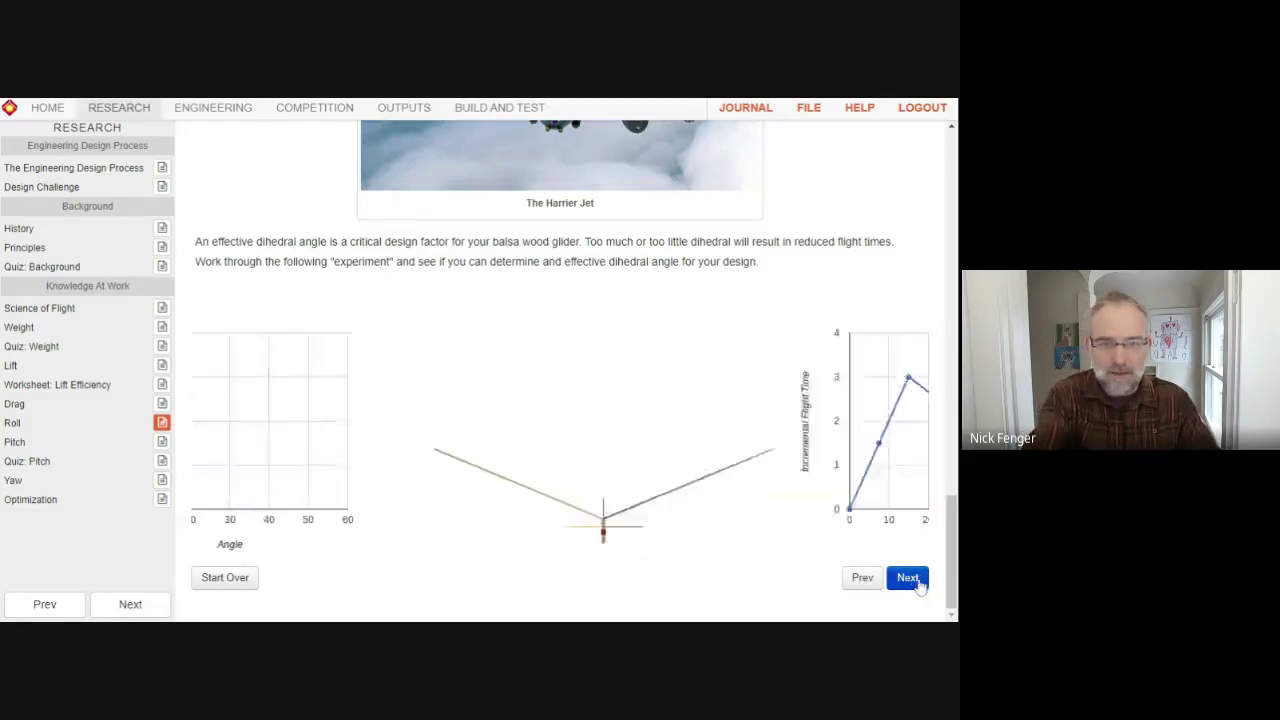
{"action": "left_click", "coordinate": [864, 582]}
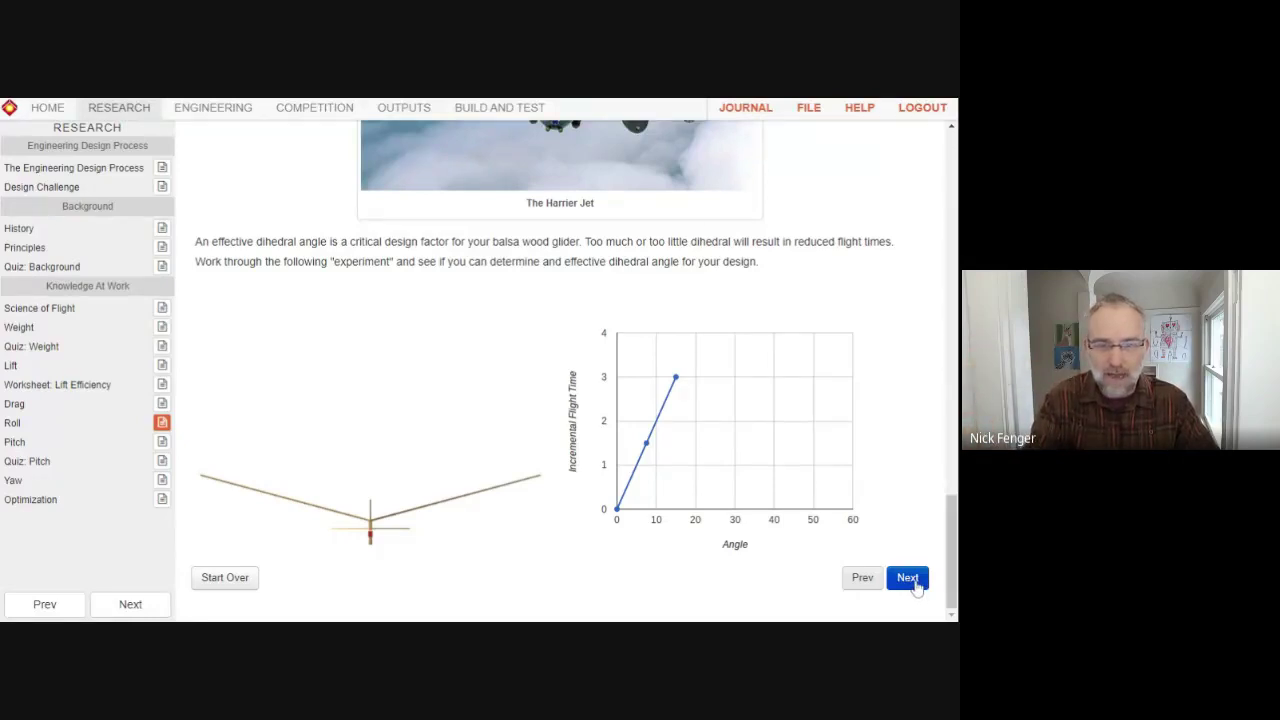
{"action": "left_click", "coordinate": [908, 578]}
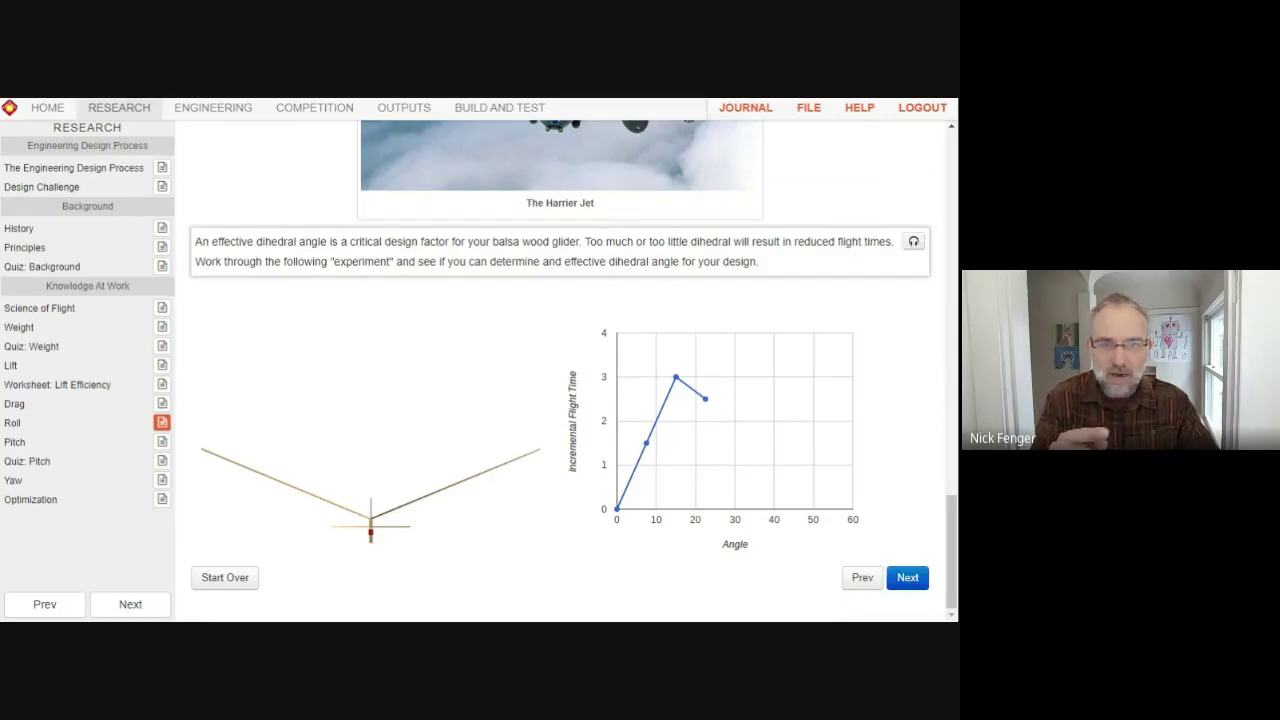
{"action": "left_click_drag", "start_coordinate": [587, 241], "coordinate": [846, 241]}
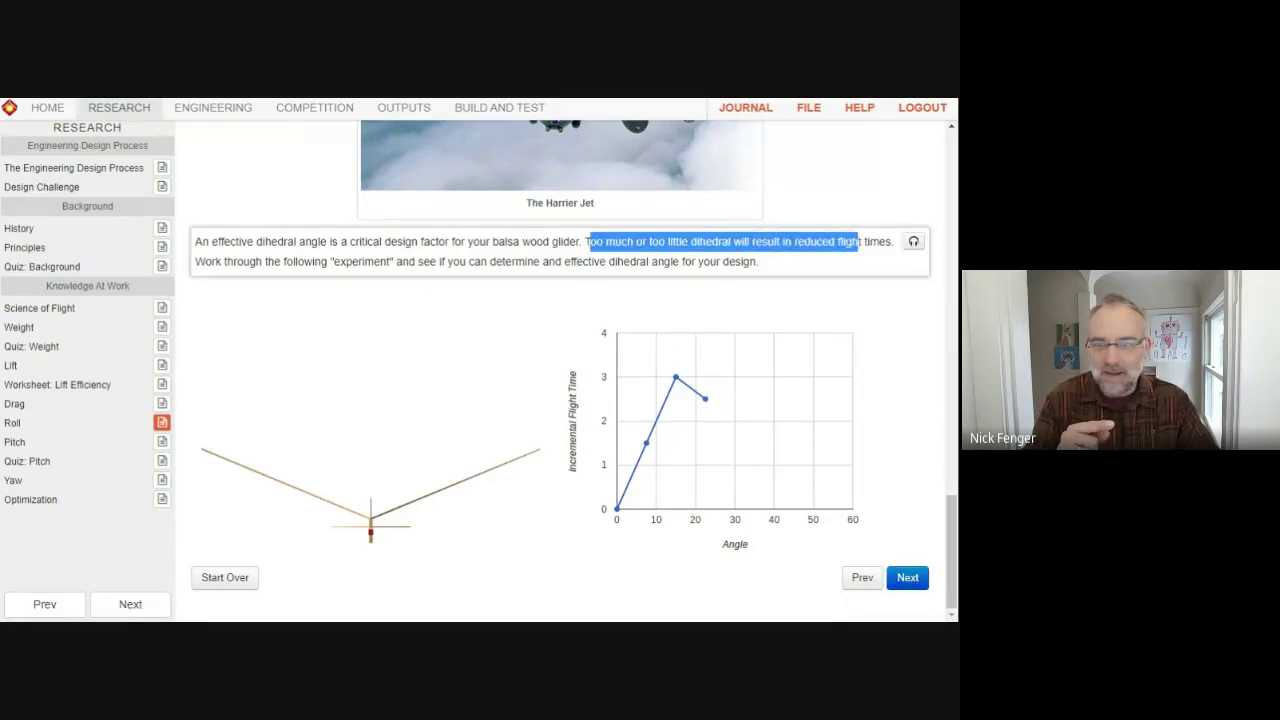
{"action": "left_click", "coordinate": [414, 268]}
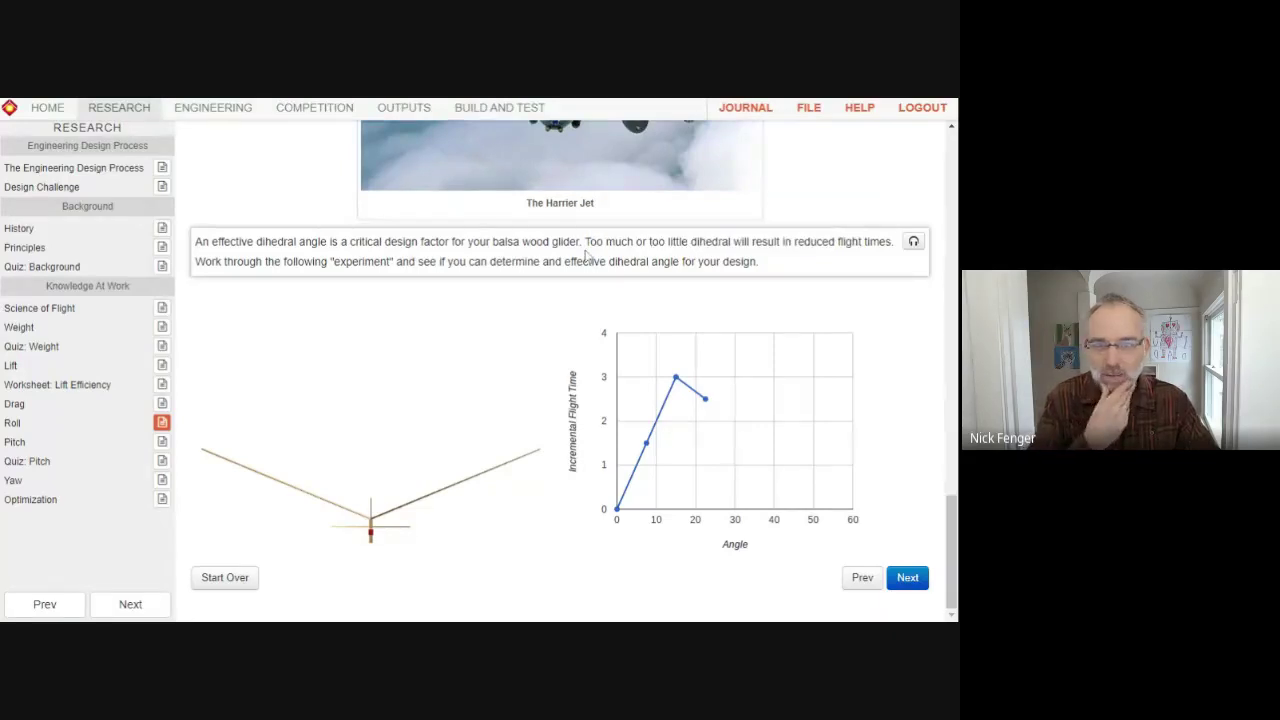
Step: Reread the passage on excessive dihedral, and advance the dihedral angle experiment three more angles to compare flight times
{"action": "scroll", "coordinate": [463, 340], "scroll_direction": "up", "scroll_amount": 5}
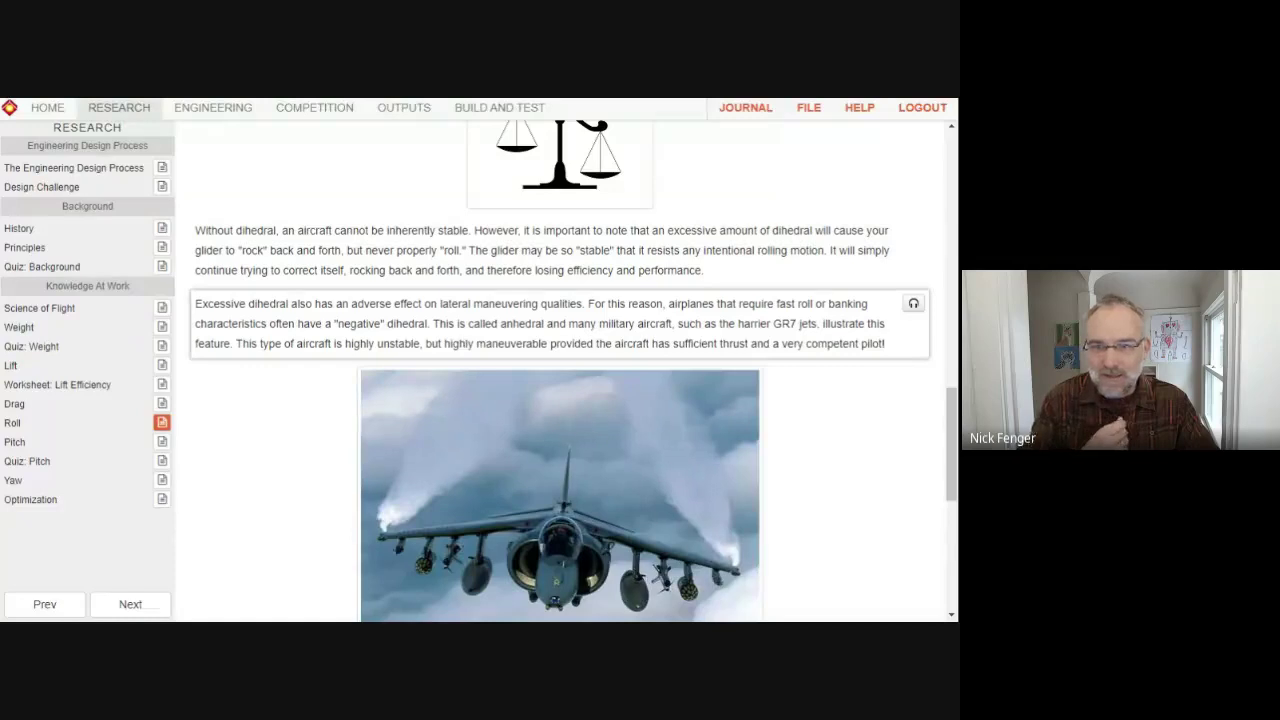
{"action": "scroll", "coordinate": [708, 401], "scroll_direction": "down", "scroll_amount": 5}
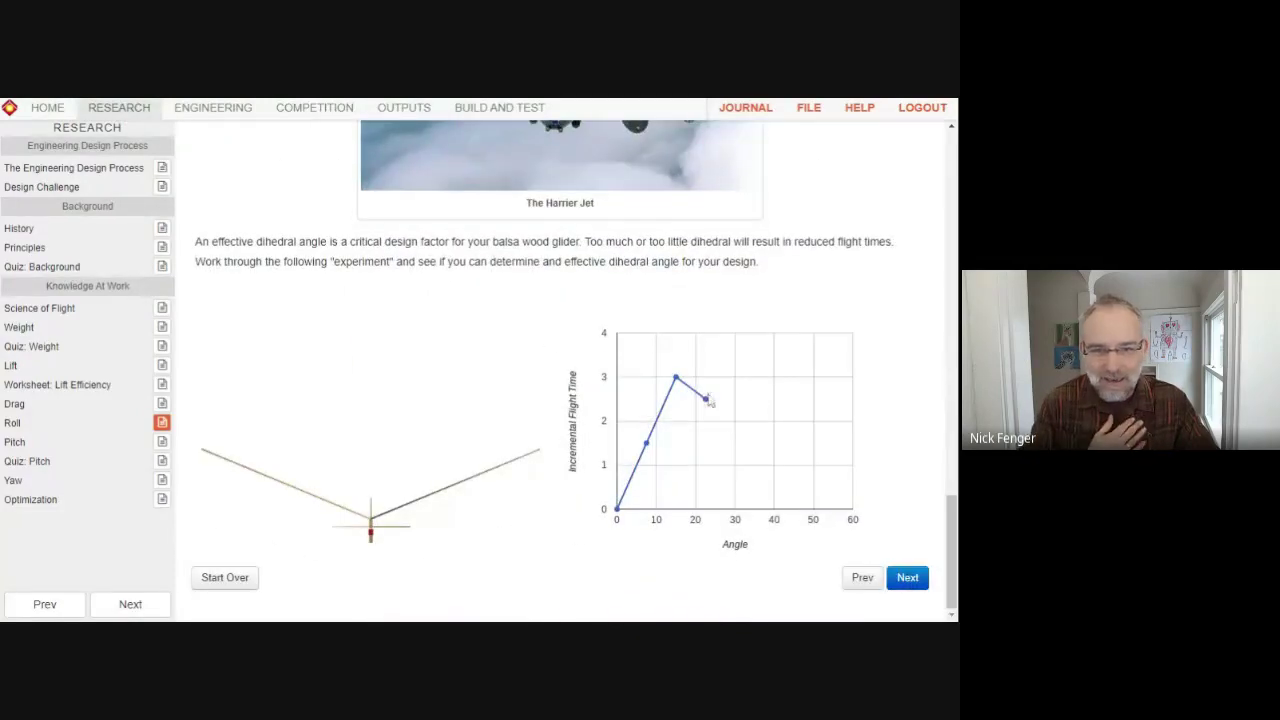
{"action": "left_click", "coordinate": [906, 580]}
{"action": "left_click", "coordinate": [906, 580]}
{"action": "left_click", "coordinate": [906, 580]}
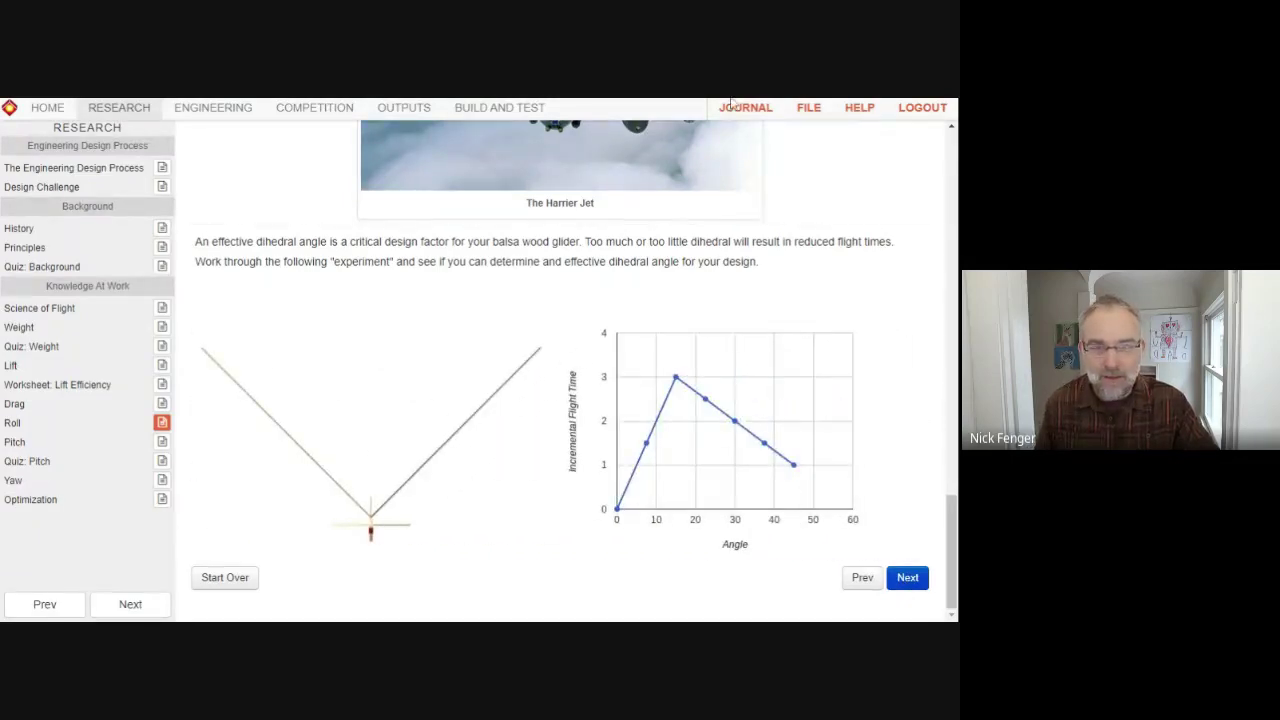
Step: Return to the wing settings in Engineering, switch the glider to the front view, and set the Dihedral to 10 degrees
{"action": "left_click", "coordinate": [213, 107]}
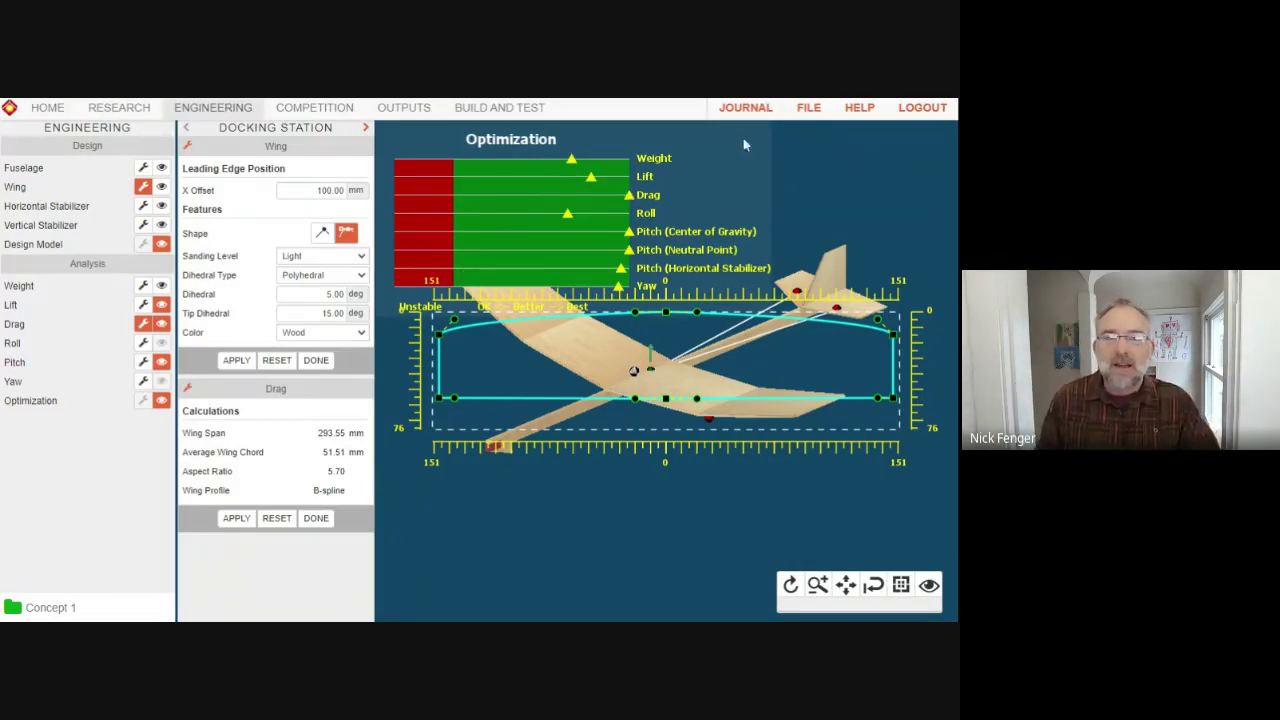
{"action": "left_click", "coordinate": [808, 108]}
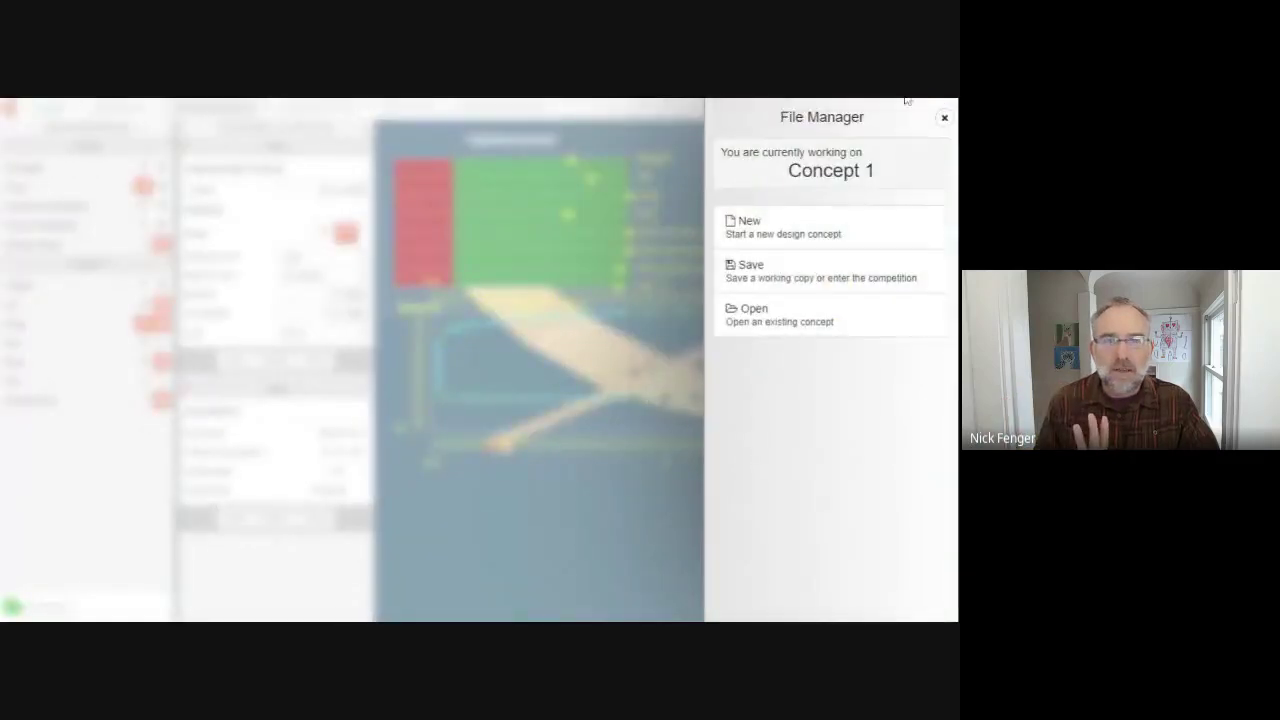
{"action": "left_click", "coordinate": [944, 118]}
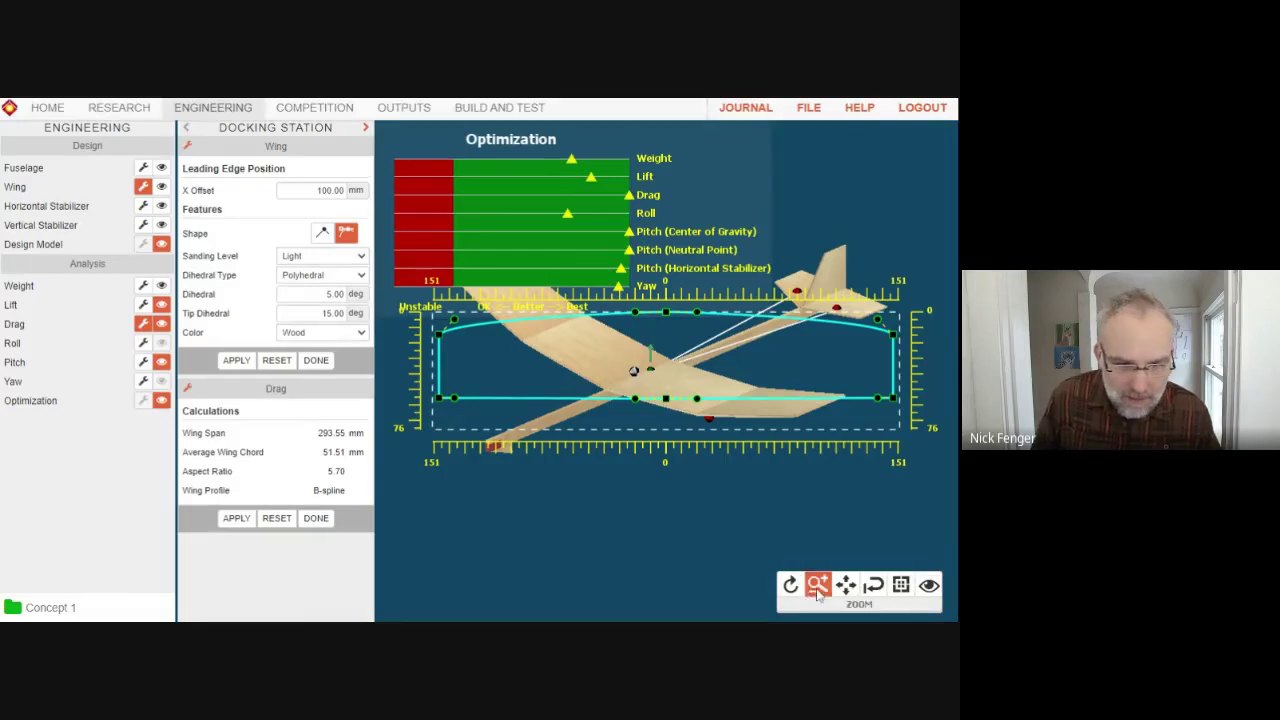
{"action": "left_click", "coordinate": [901, 586]}
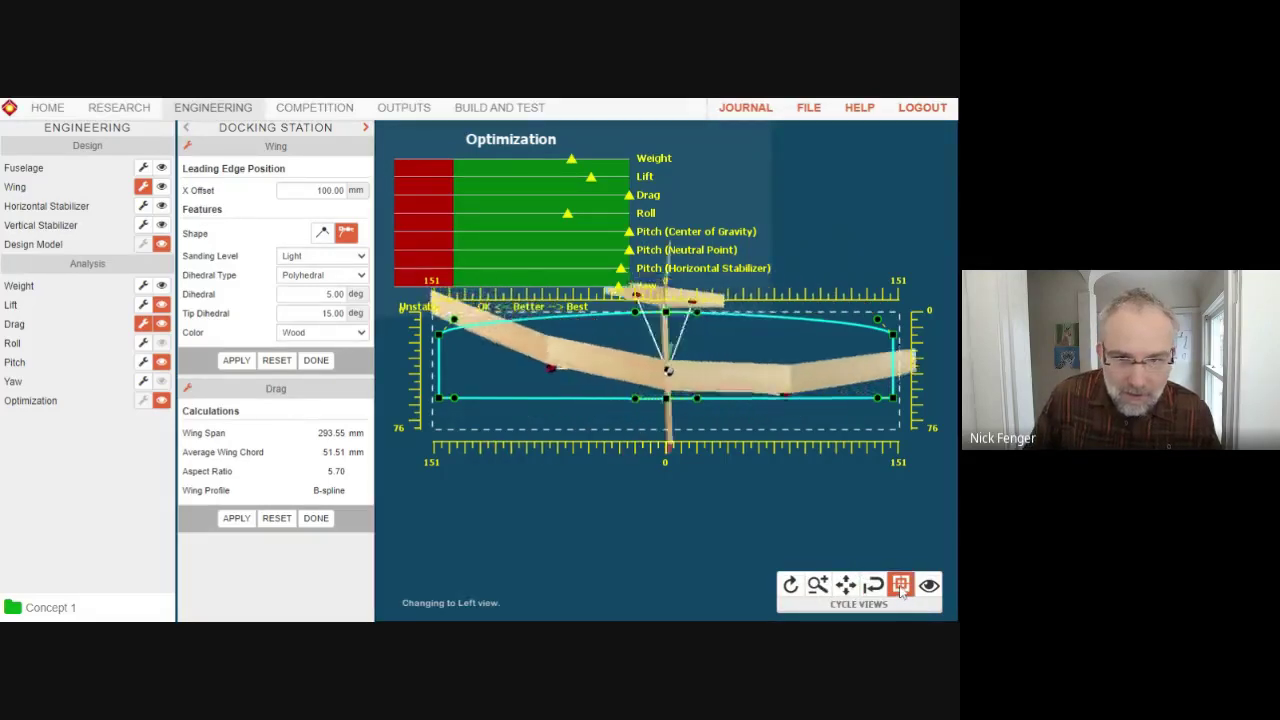
{"action": "left_click", "coordinate": [901, 586]}
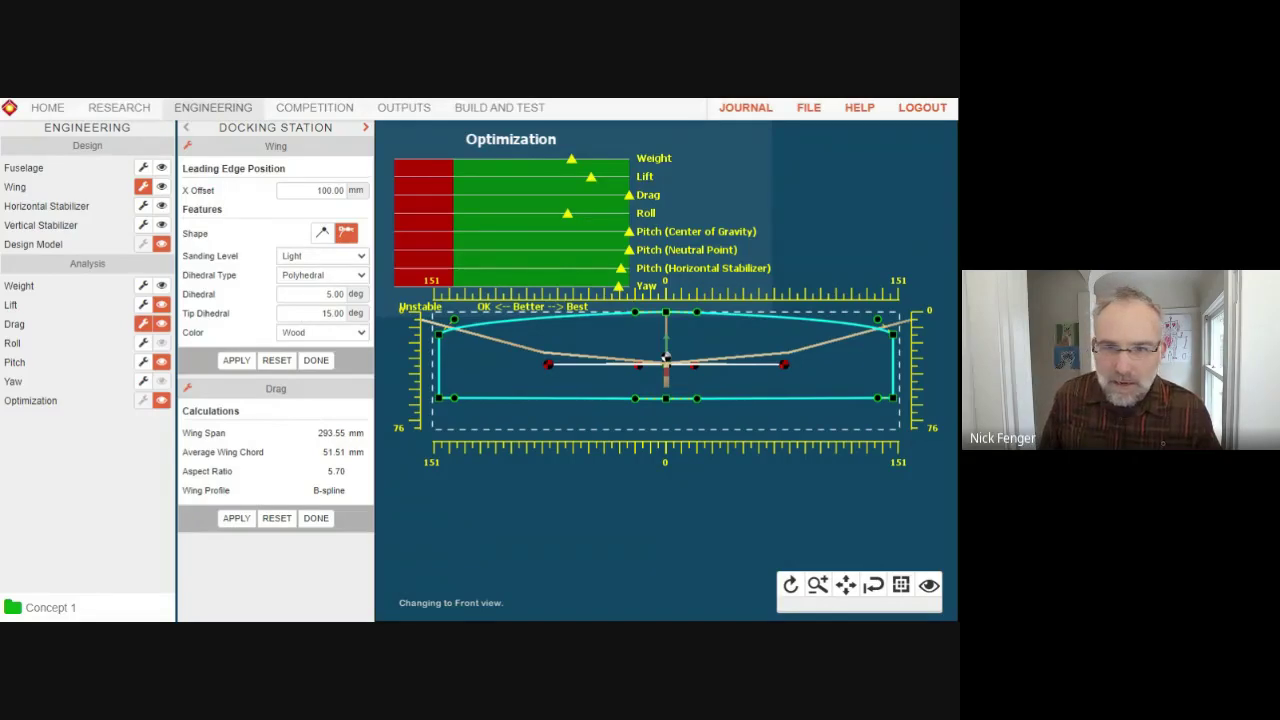
{"action": "left_click", "coordinate": [334, 294]}
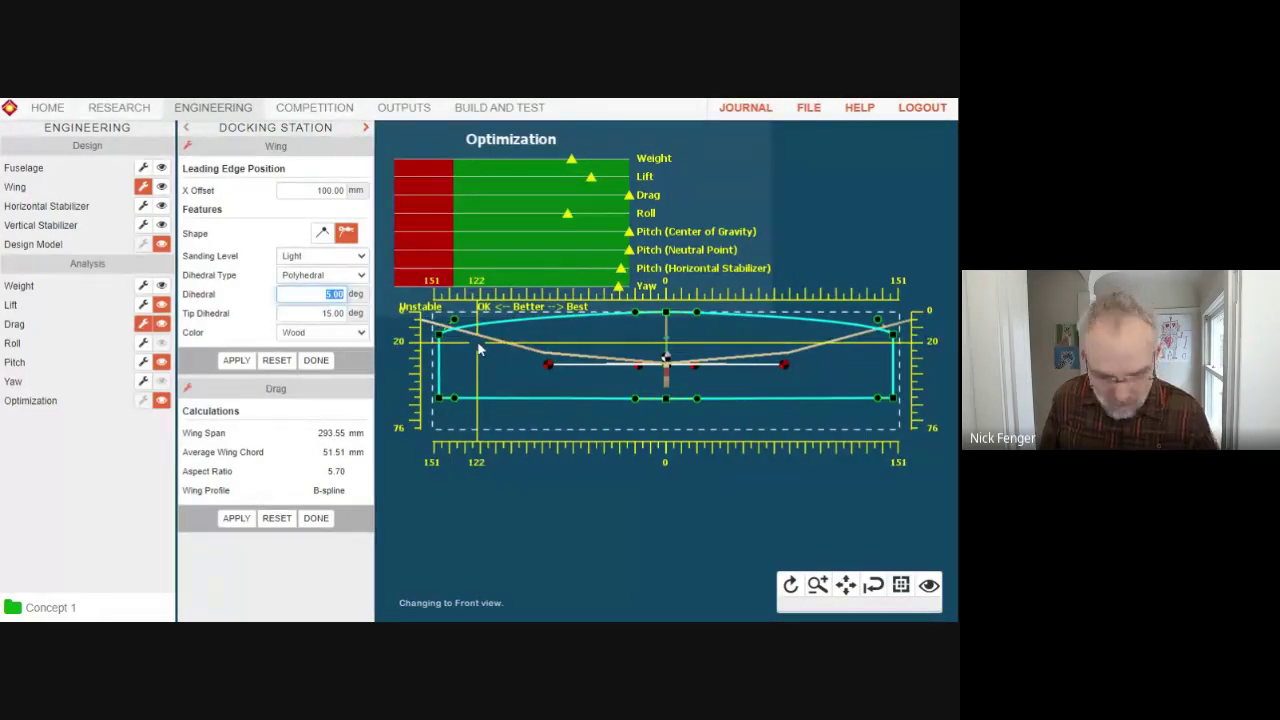
{"action": "type", "text": "10"}
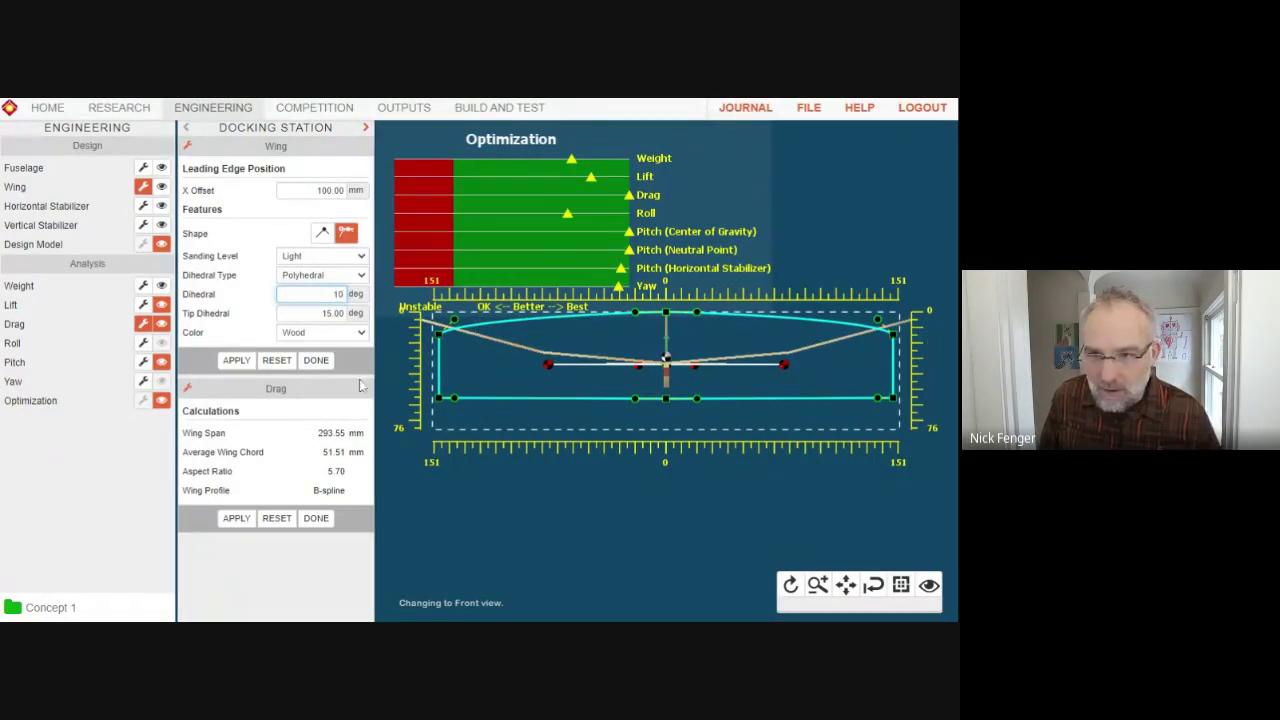
{"action": "left_click", "coordinate": [237, 360]}
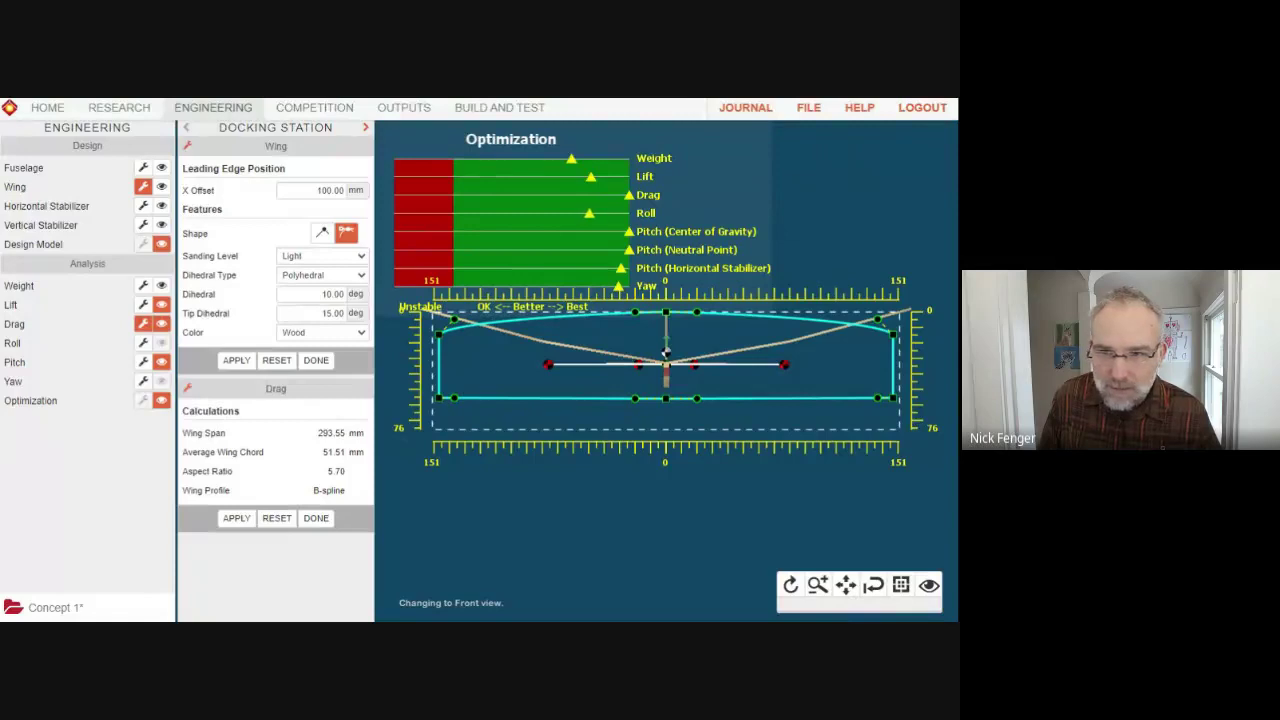
Step: Set the wing's Tip Dihedral to 20 degrees and apply it
{"action": "key", "text": "Tab"}
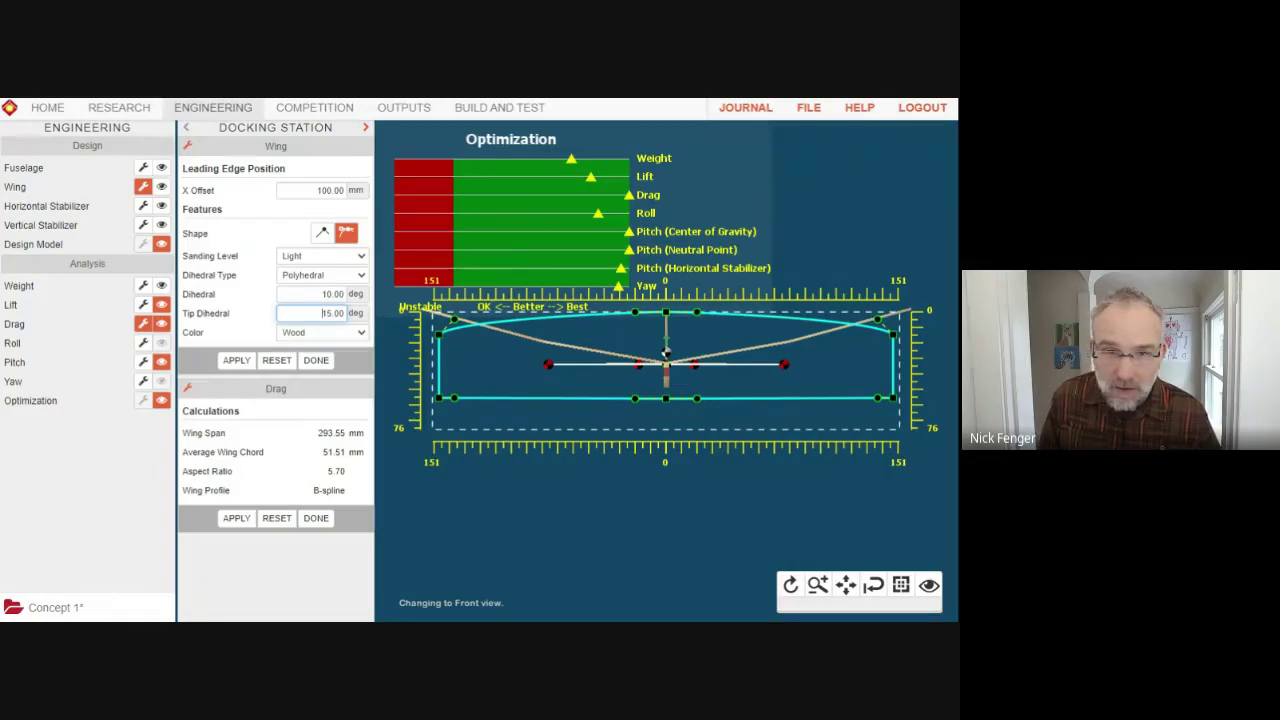
{"action": "left_click_drag", "start_coordinate": [321, 313], "coordinate": [380, 318]}
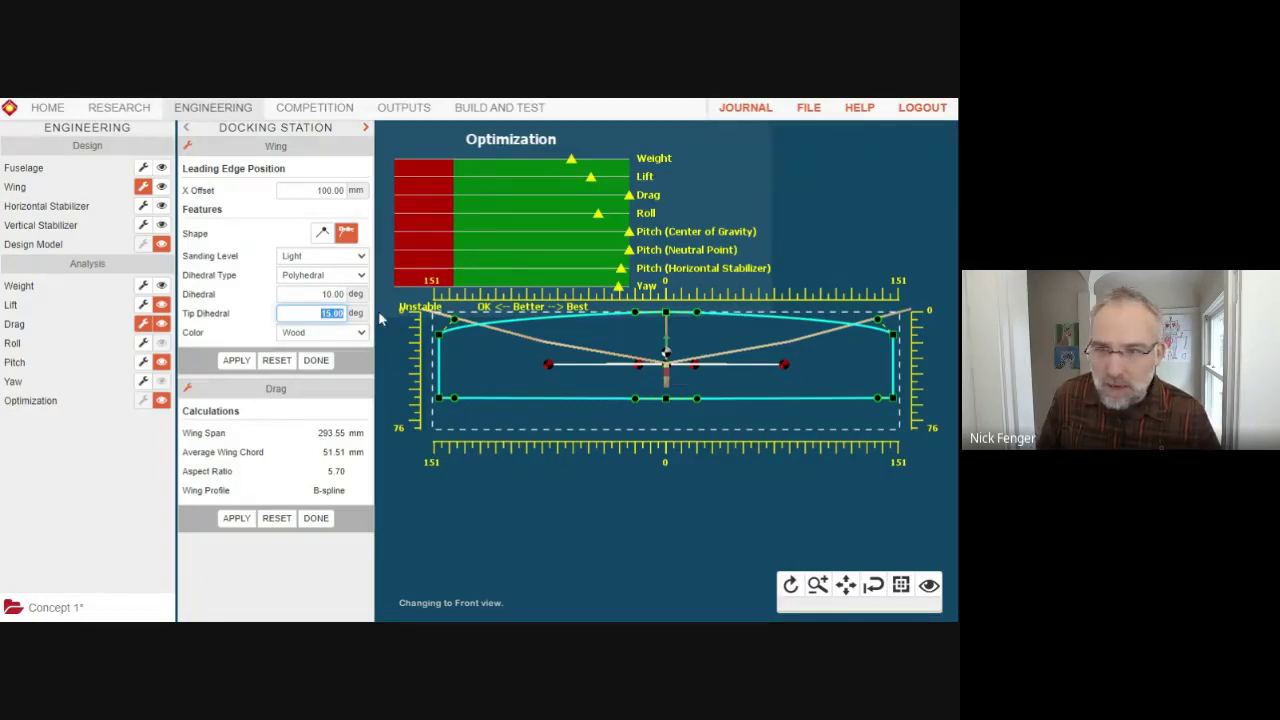
{"action": "type", "text": "5"}
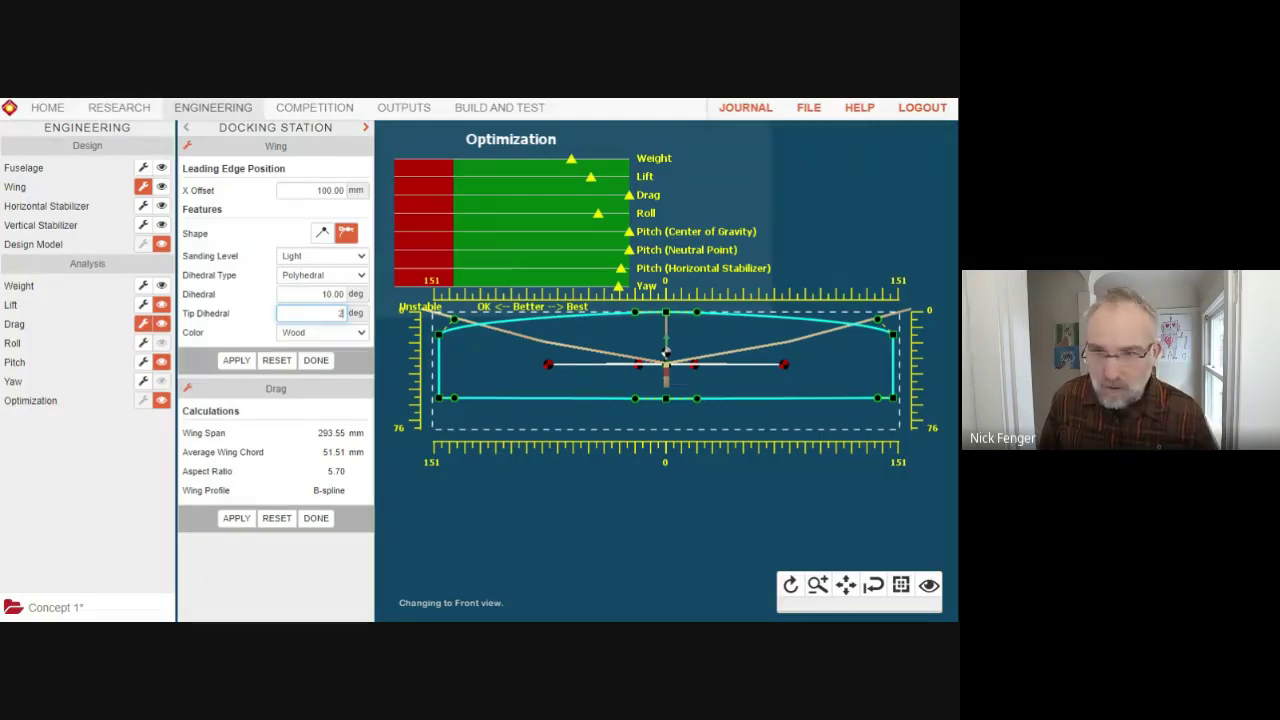
{"action": "left_click", "coordinate": [235, 362]}
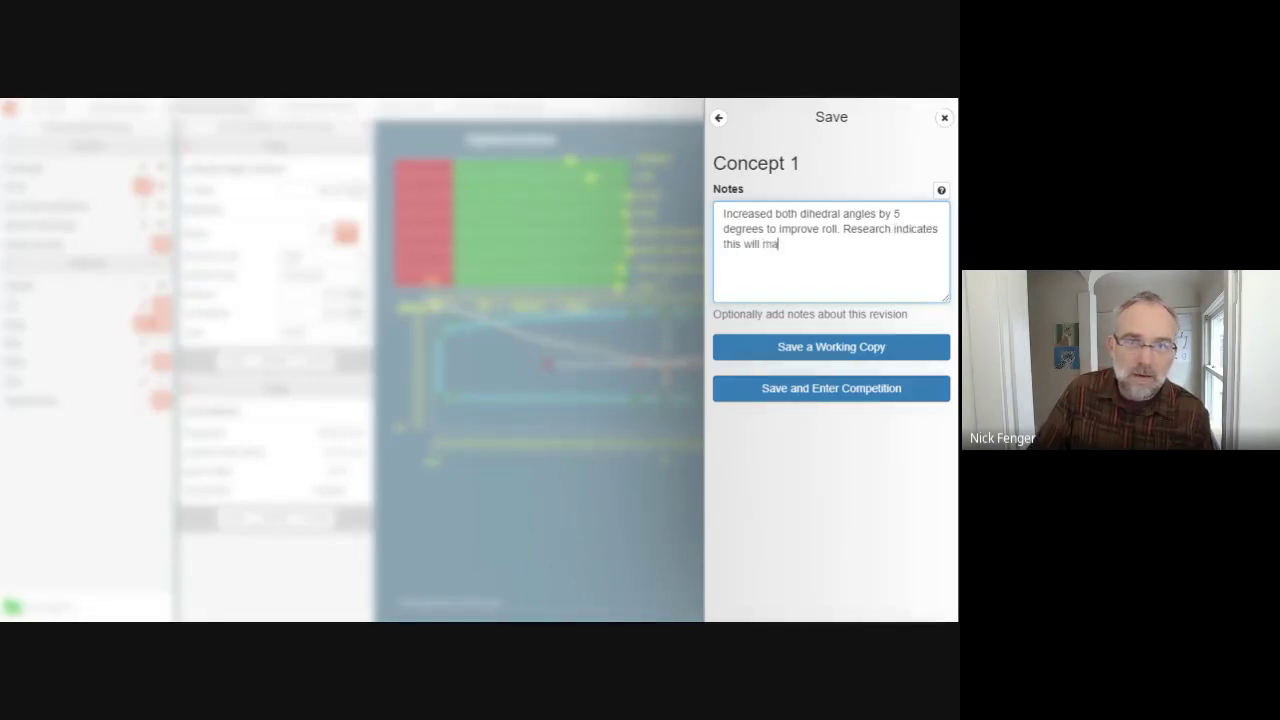
Step: Save Concept 1 with a note that both dihedral angles were increased by 5 degrees to improve roll, stability and flight time
{"action": "type", "text": "ke my plae"}
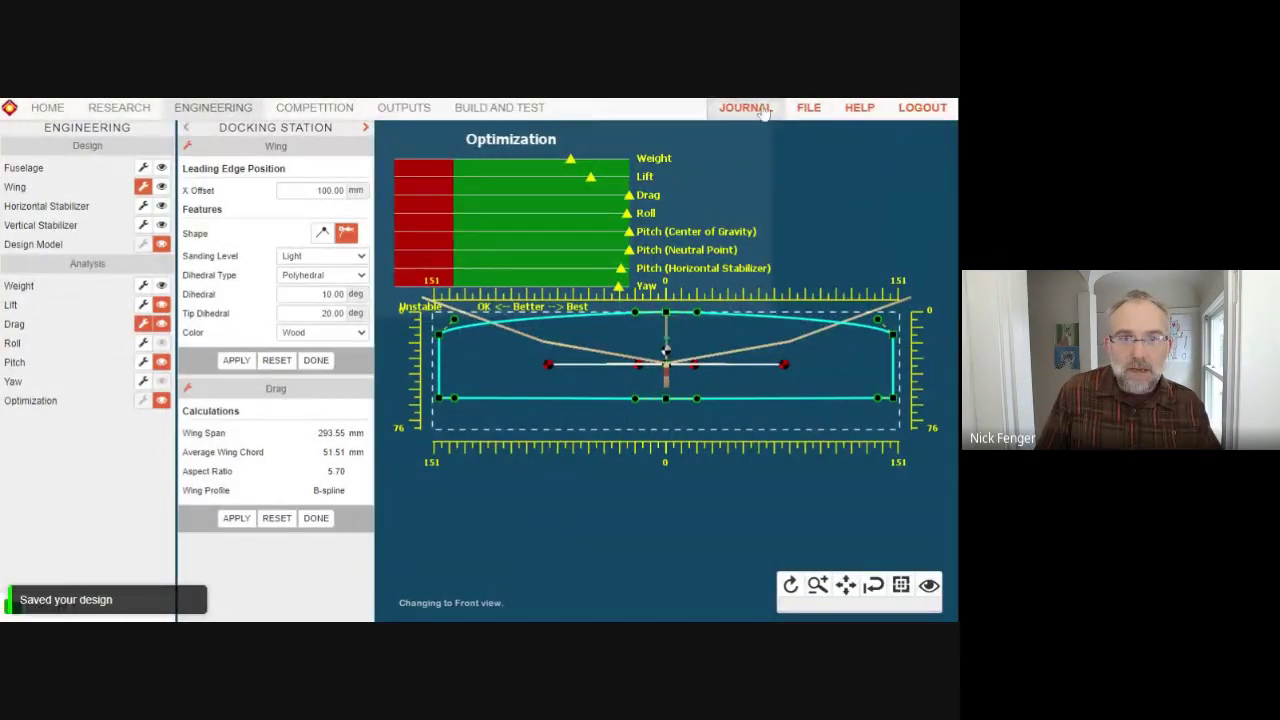
Step: Open revision 4 in the journal's engineering logs and copy its note while the Design Summary is open for editing
{"action": "left_click", "coordinate": [748, 107]}
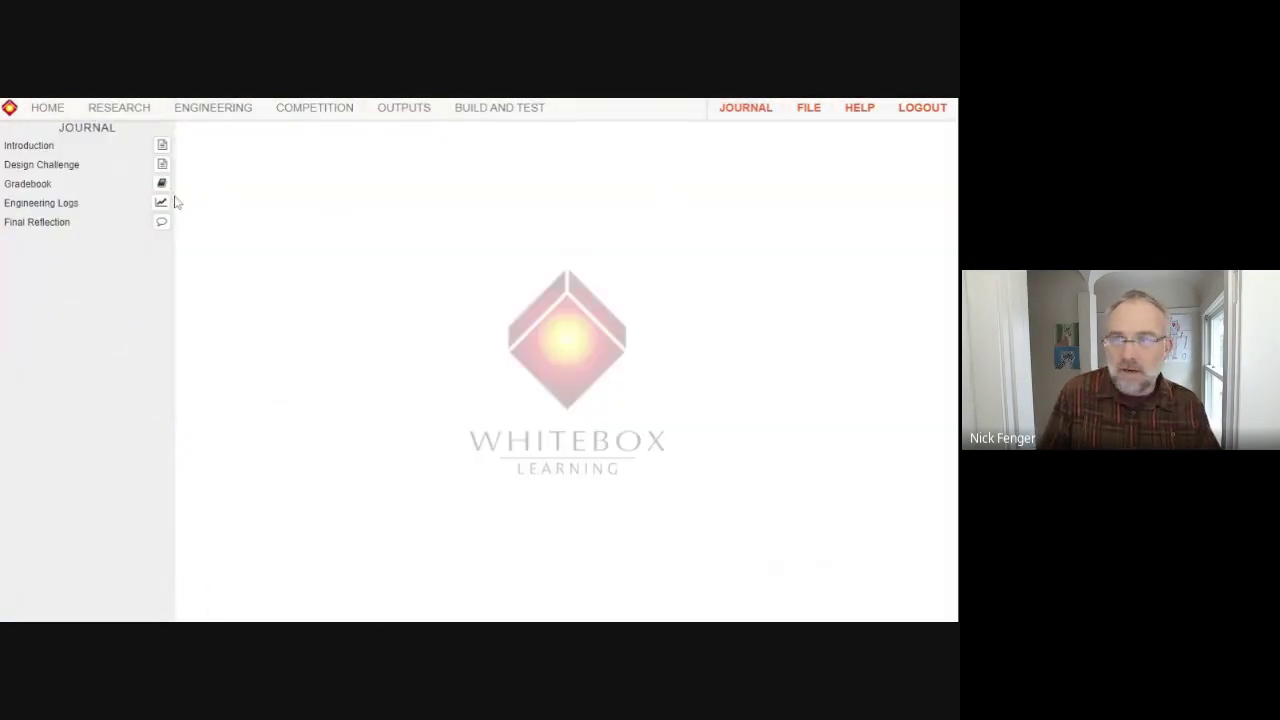
{"action": "left_click", "coordinate": [170, 201]}
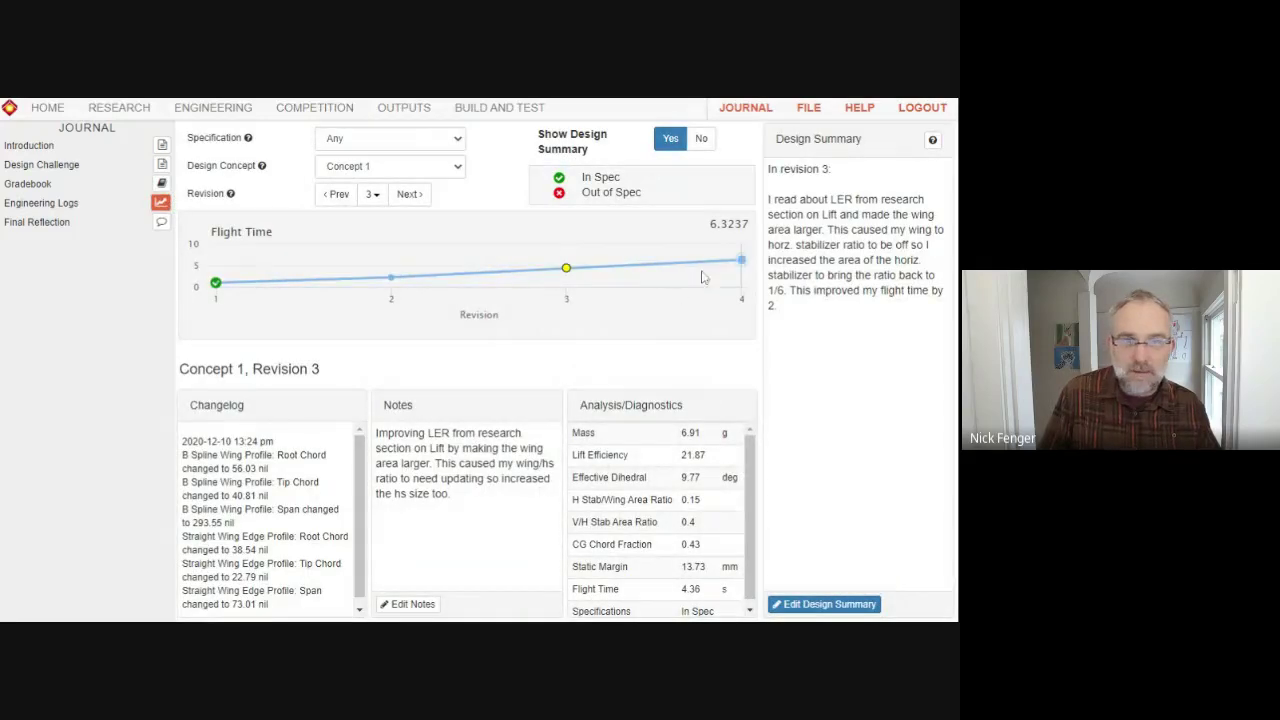
{"action": "left_click", "coordinate": [741, 261]}
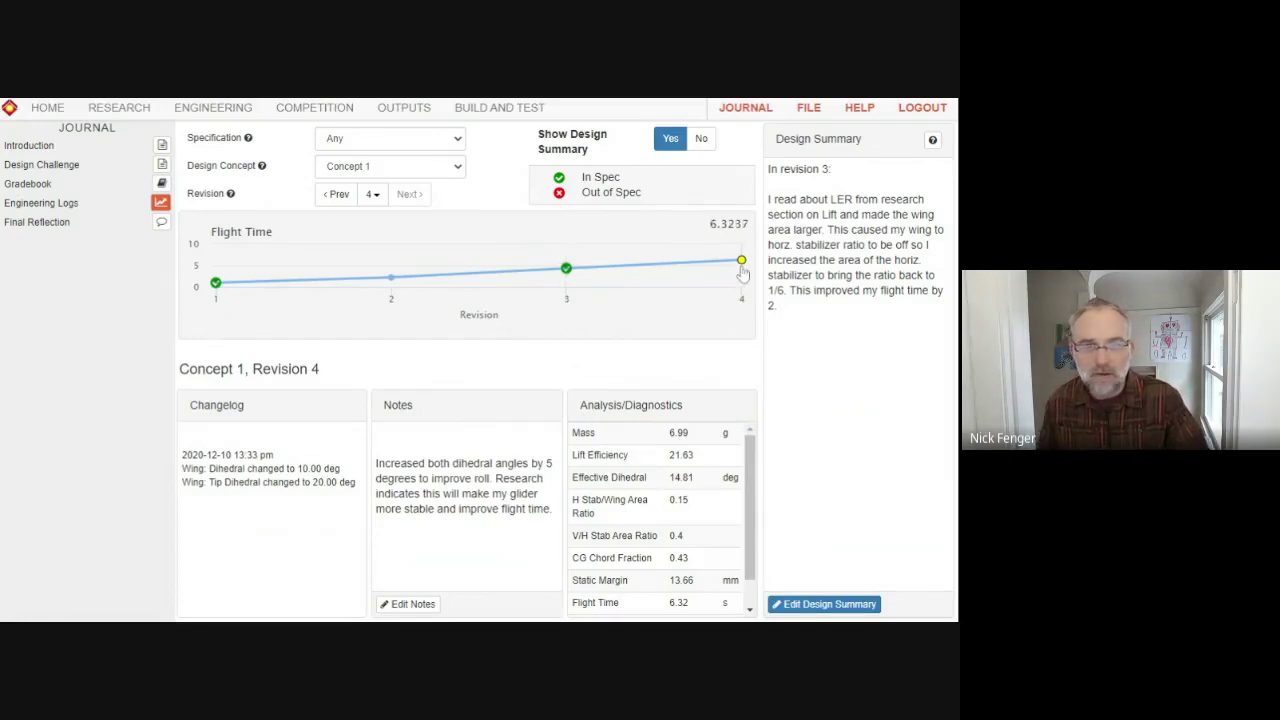
{"action": "left_click", "coordinate": [822, 604]}
{"action": "key", "text": "Return"}
{"action": "left_click_drag", "start_coordinate": [557, 514], "coordinate": [373, 470]}
{"action": "key", "text": "ctrl+c"}
{"action": "left_click", "coordinate": [948, 358]}
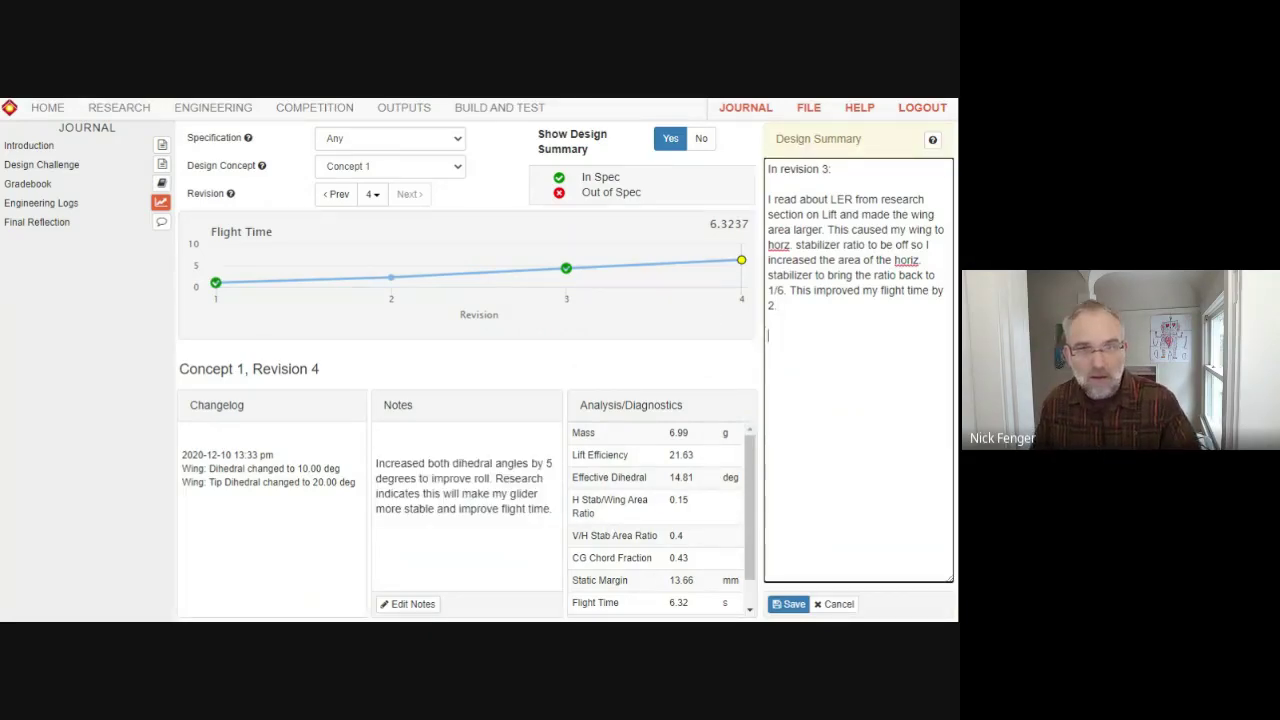
Step: Add the heading "In revision 4:" to the Design Summary and paste the copied note below it, separated by a blank line
{"action": "type", "text": "ing a"}
{"action": "key", "text": "BackSpace"}
{"action": "key", "text": "BackSpace"}
{"action": "key", "text": "BackSpace"}
{"action": "key", "text": "BackSpace"}
{"action": "type", "text": "I"}
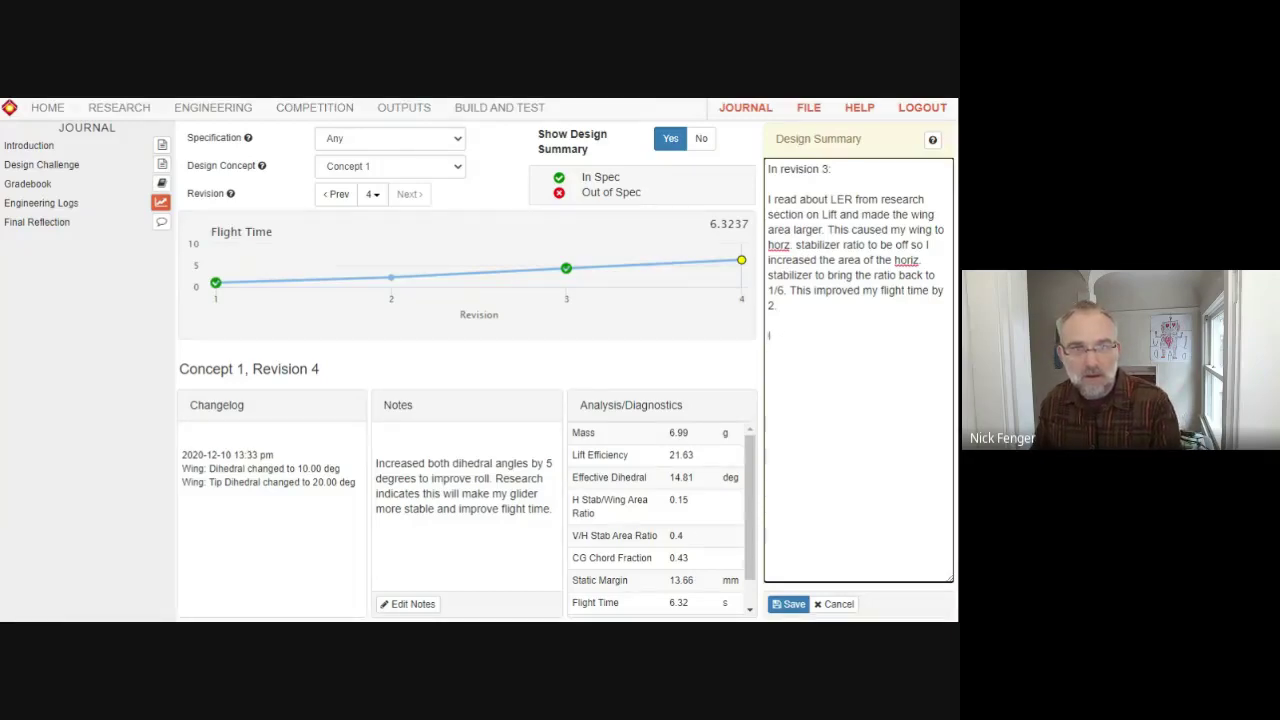
{"action": "type", "text": "n revision "}
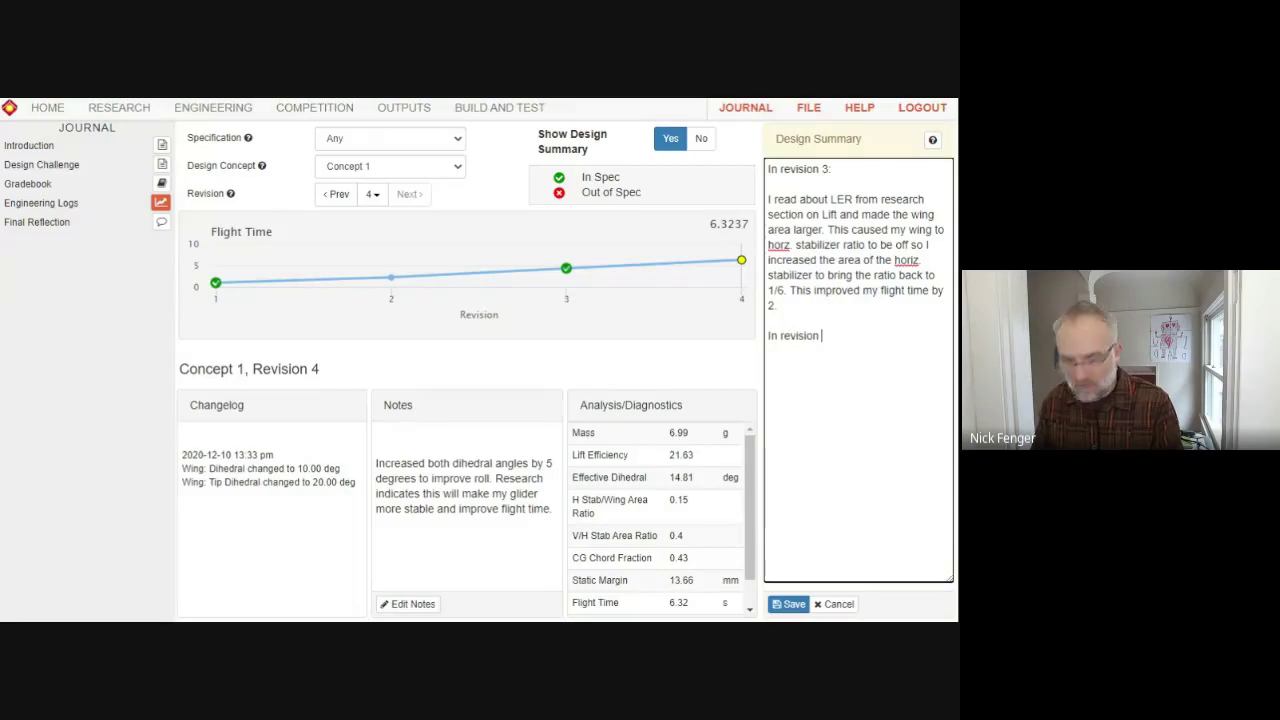
{"action": "type", "text": "4:"}
{"action": "key", "text": "Return"}
{"action": "key", "text": "ctrl+v"}
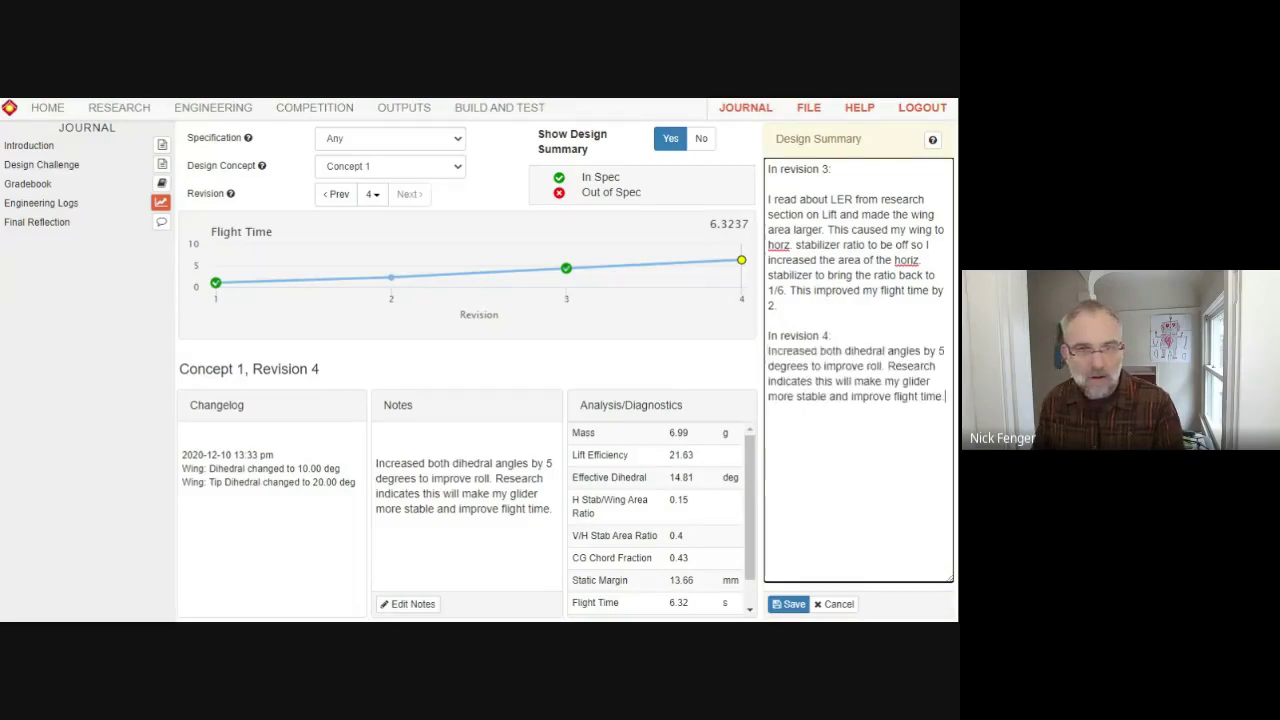
{"action": "type", "text": "."}
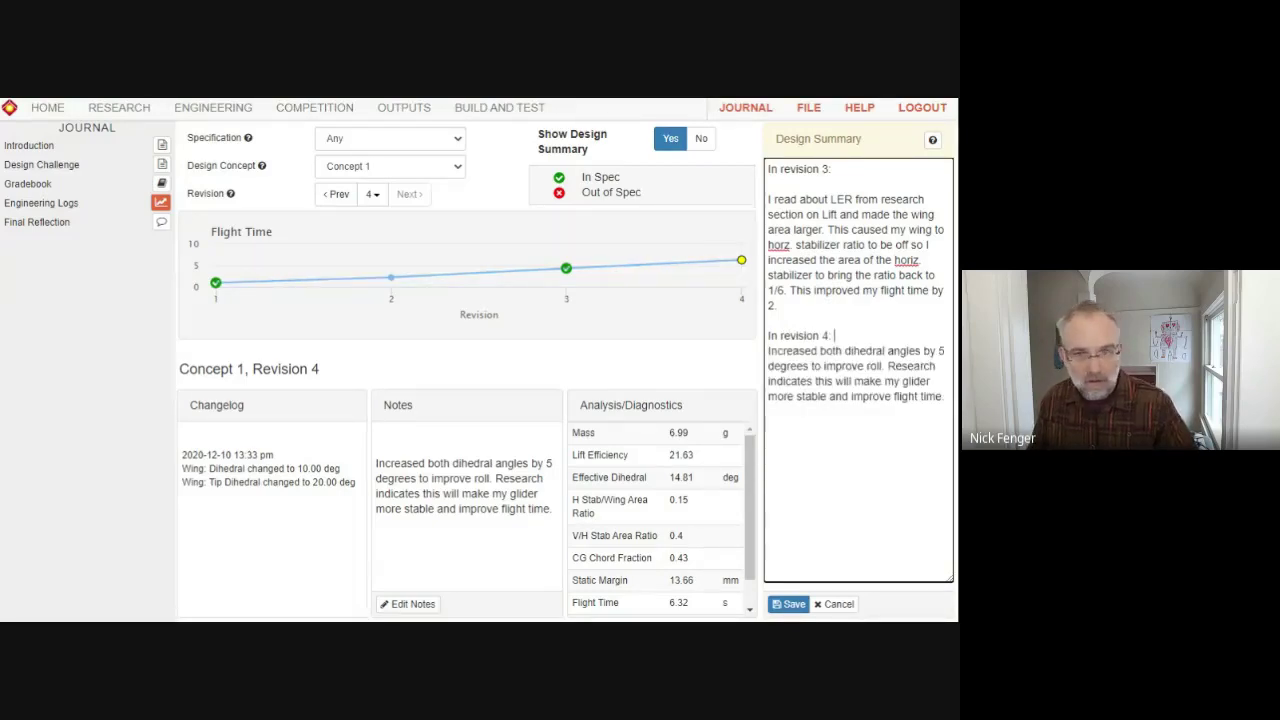
{"action": "left_click", "coordinate": [831, 335]}
{"action": "key", "text": "Return"}
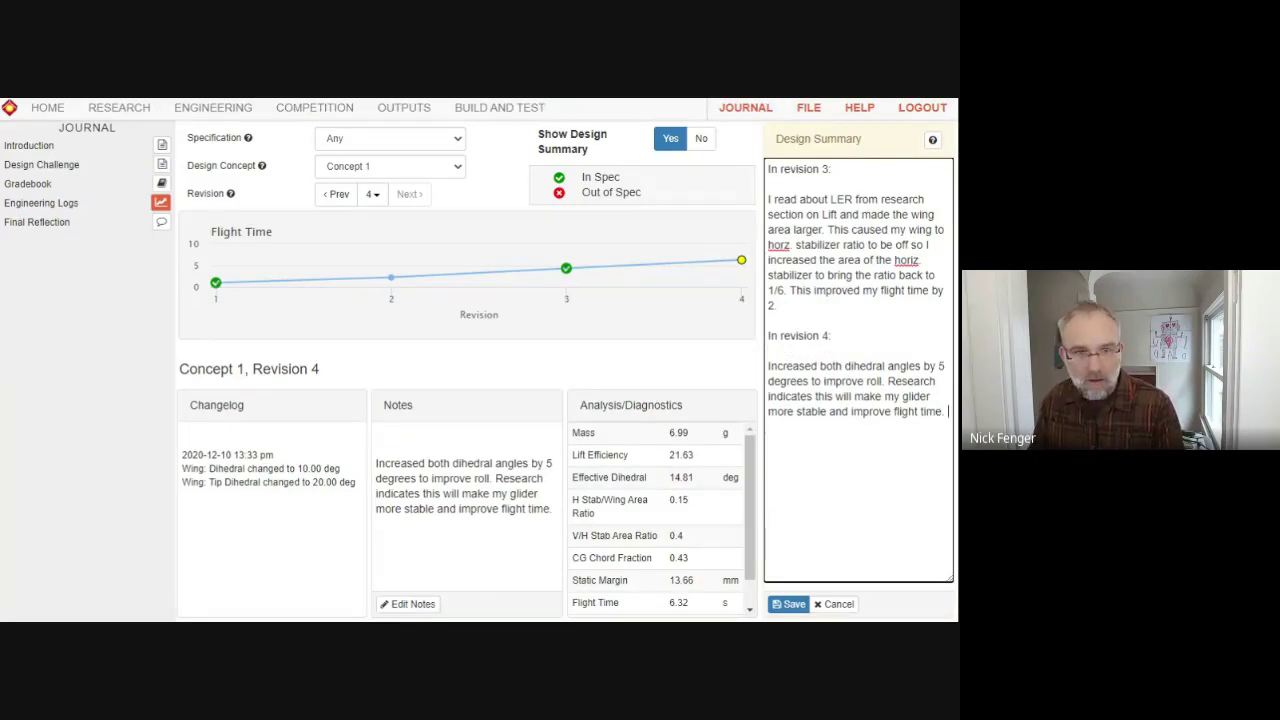
Step: Compare revisions 3 and 4, end the Design Summary with "This improved flight time by another 2s.", and save it
{"action": "type", "text": "This improve"}
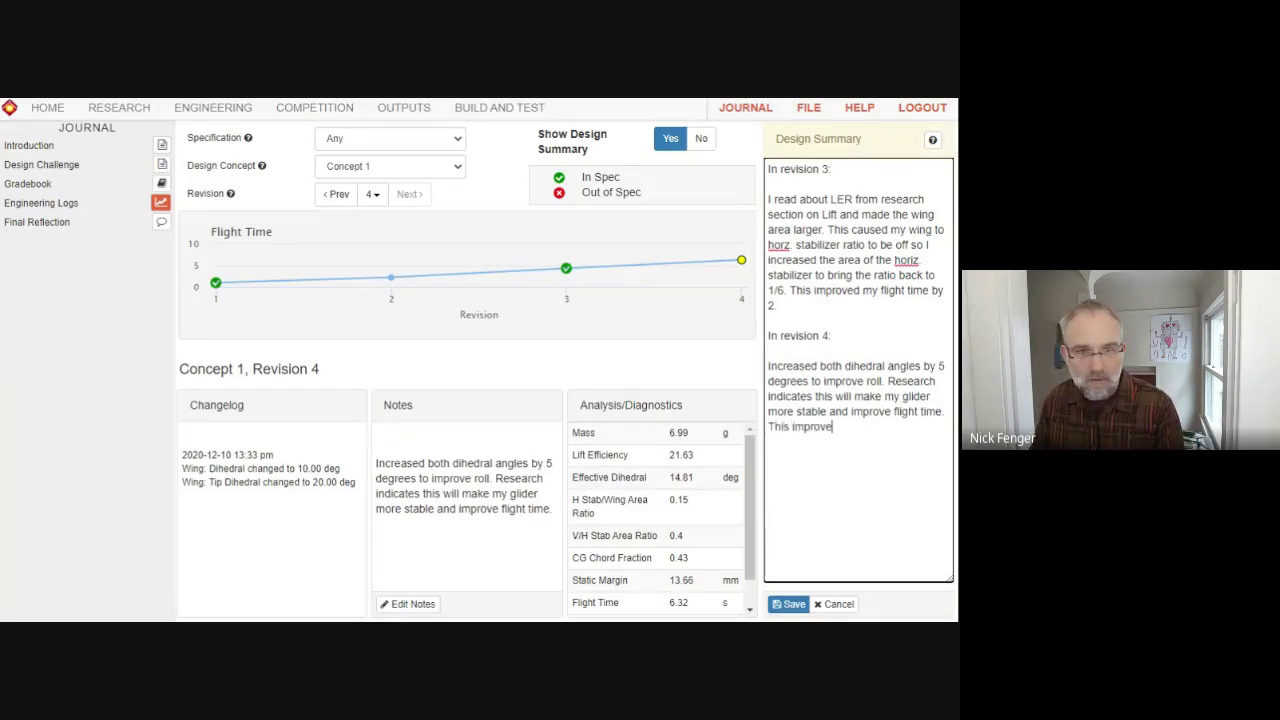
{"action": "type", "text": "d flight t"}
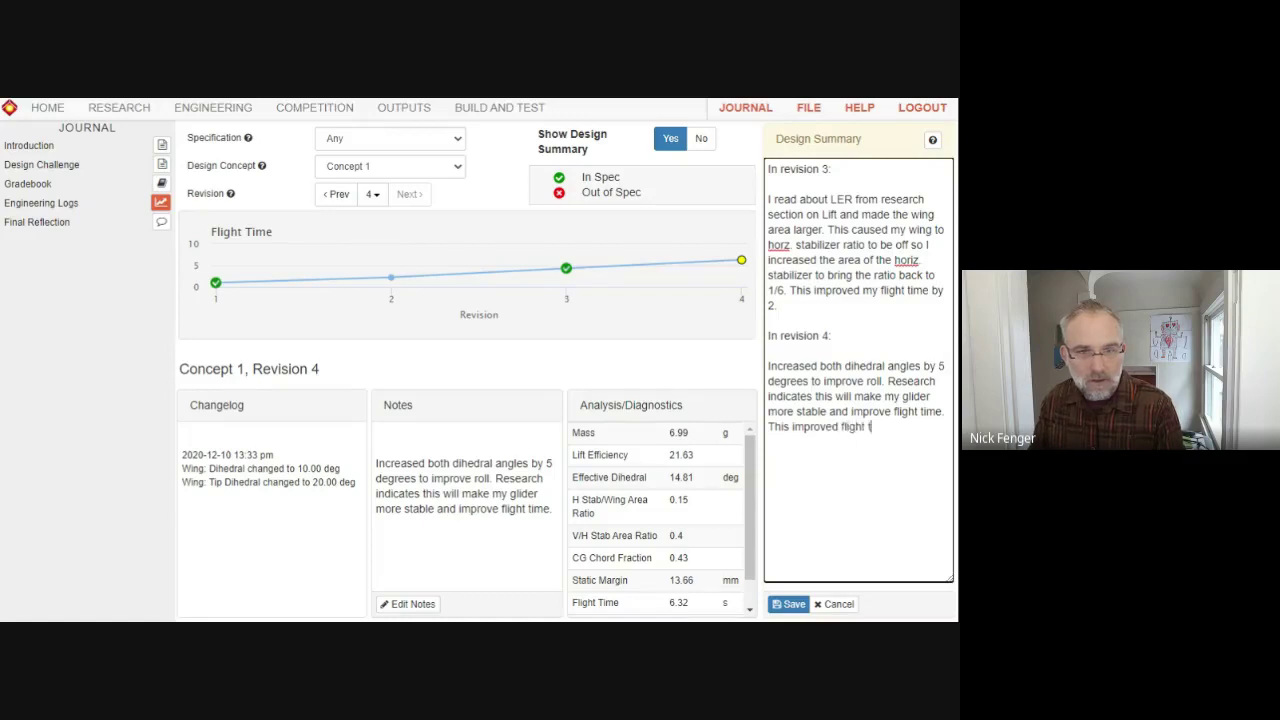
{"action": "type", "text": "ime by"}
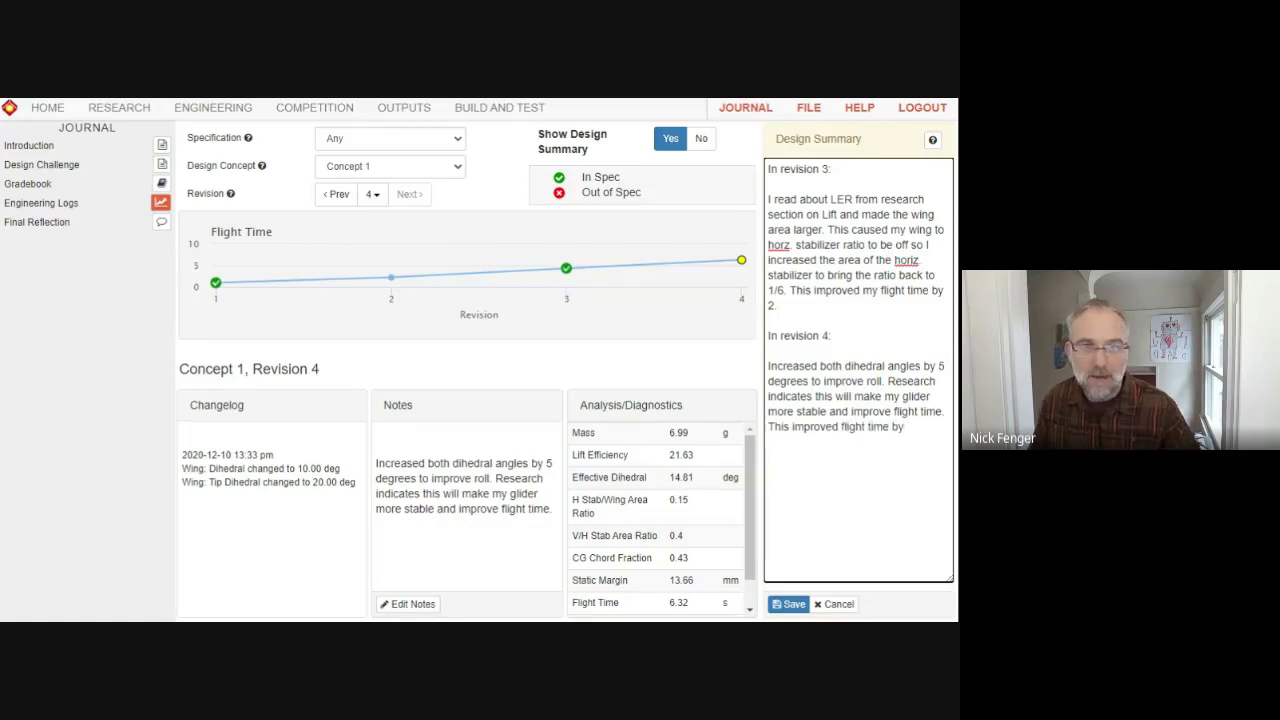
{"action": "left_click", "coordinate": [566, 268]}
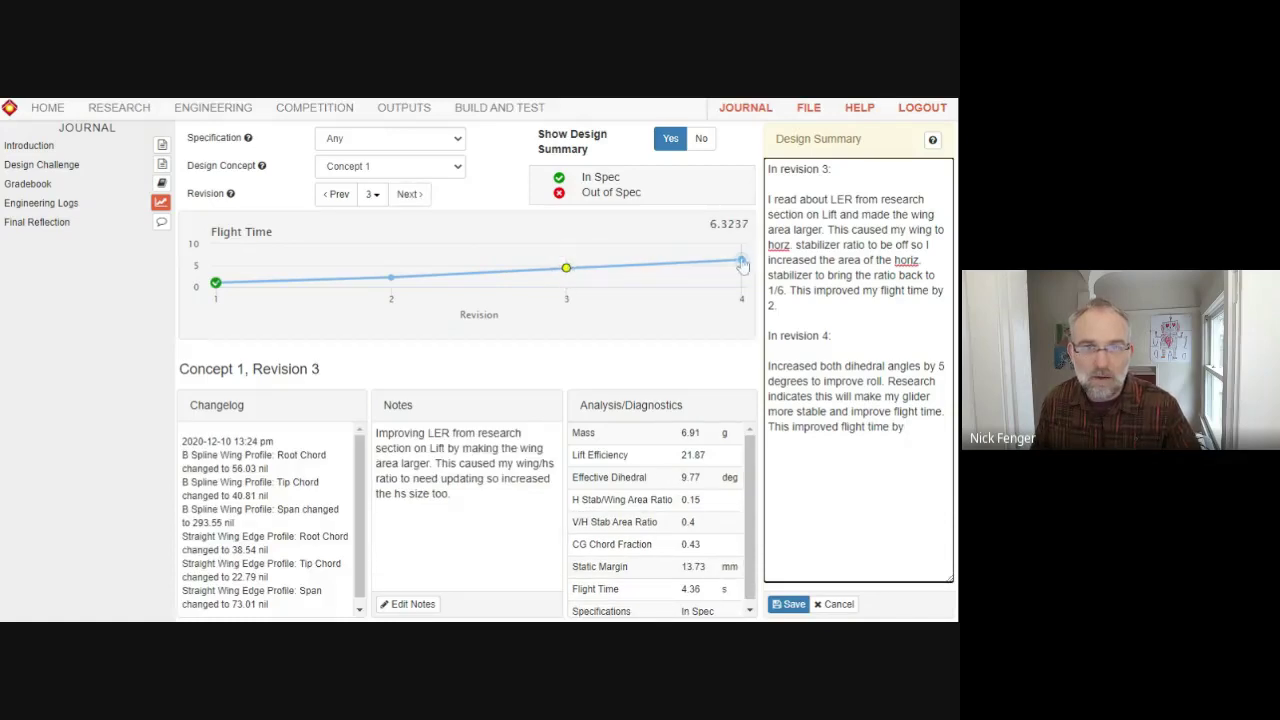
{"action": "left_click", "coordinate": [741, 261]}
{"action": "type", "text": "anoither 2."}
{"action": "key", "text": "BackSpace"}
{"action": "type", "text": "sa"}
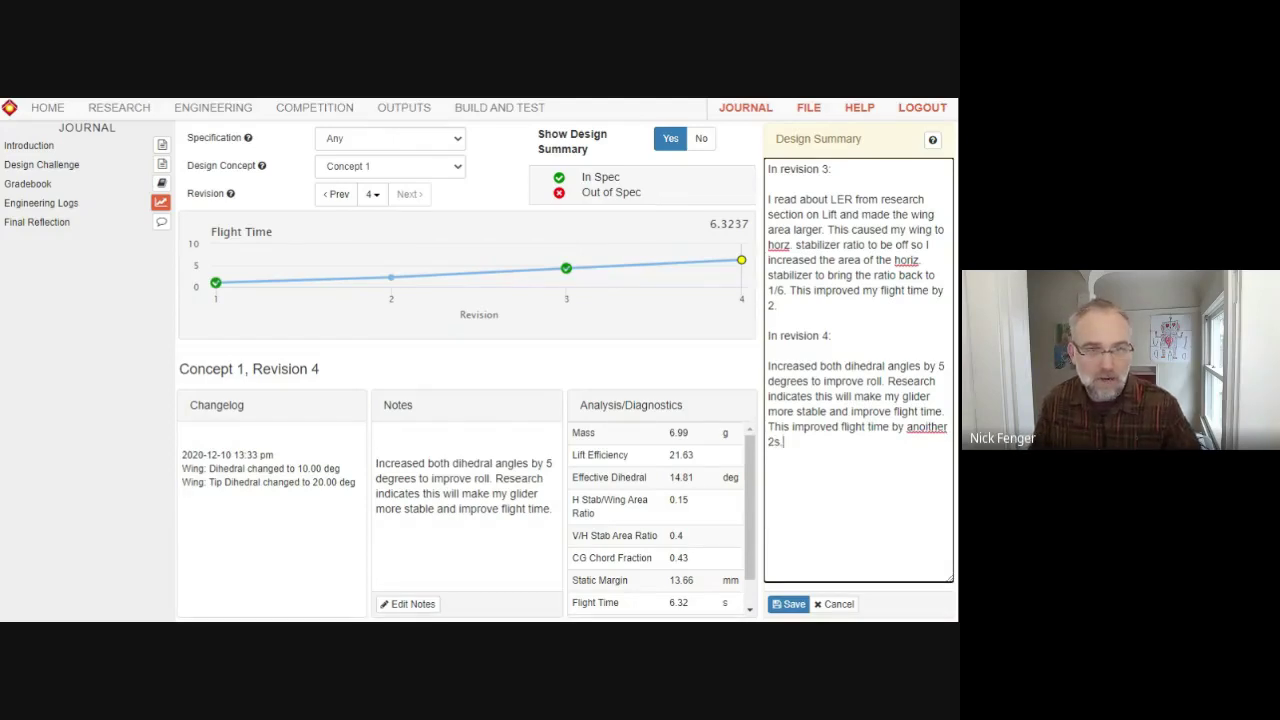
{"action": "double_click", "coordinate": [926, 426]}
{"action": "type", "text": "another"}
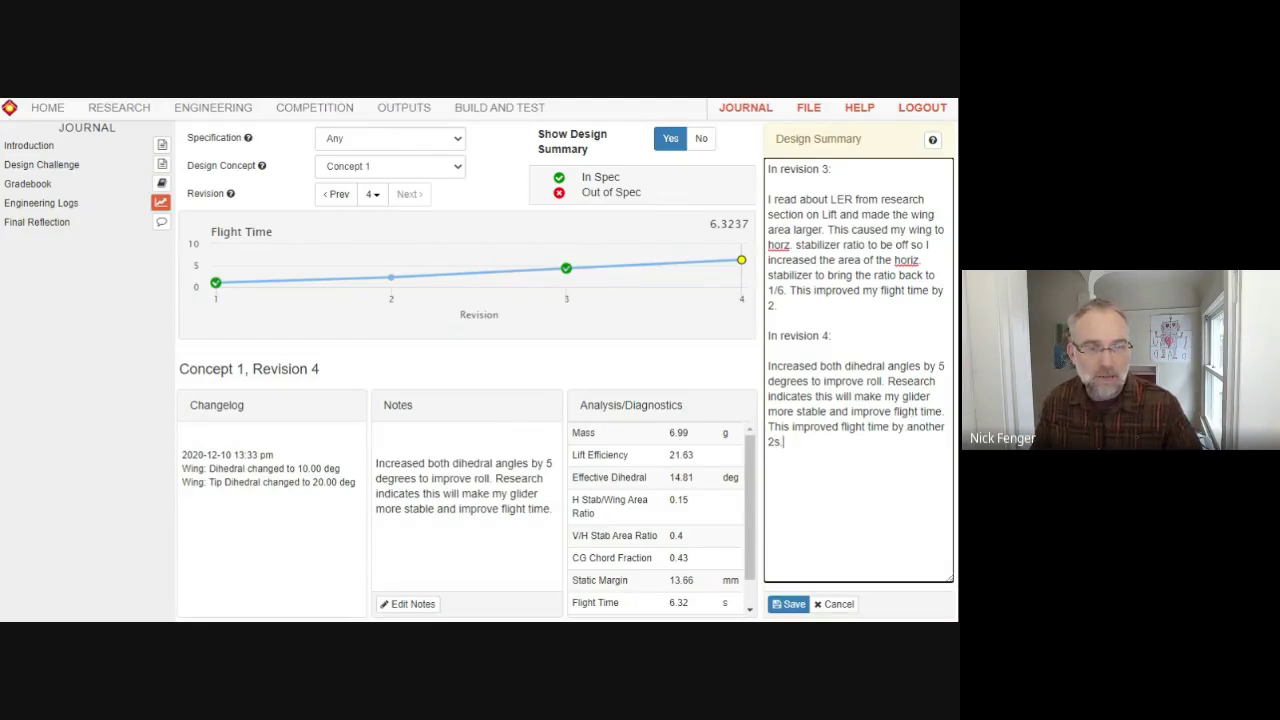
{"action": "left_click", "coordinate": [790, 604]}
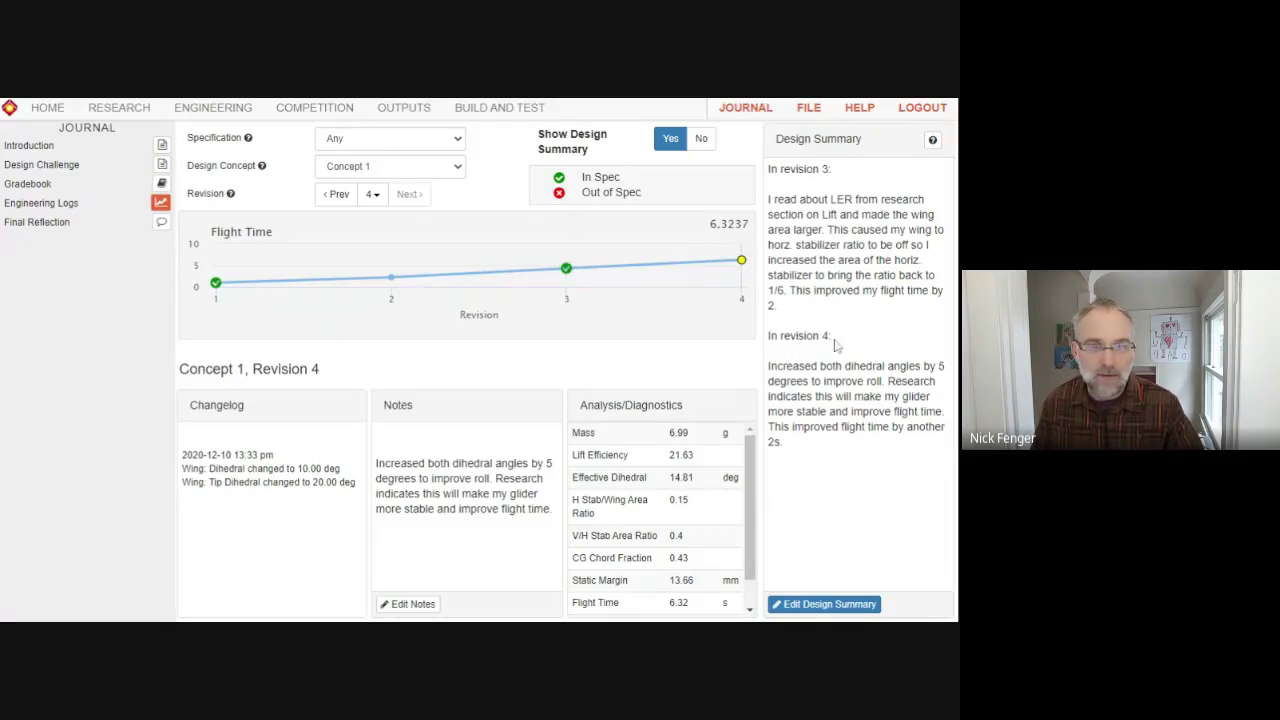
{"action": "mouse_move", "coordinate": [584, 280]}
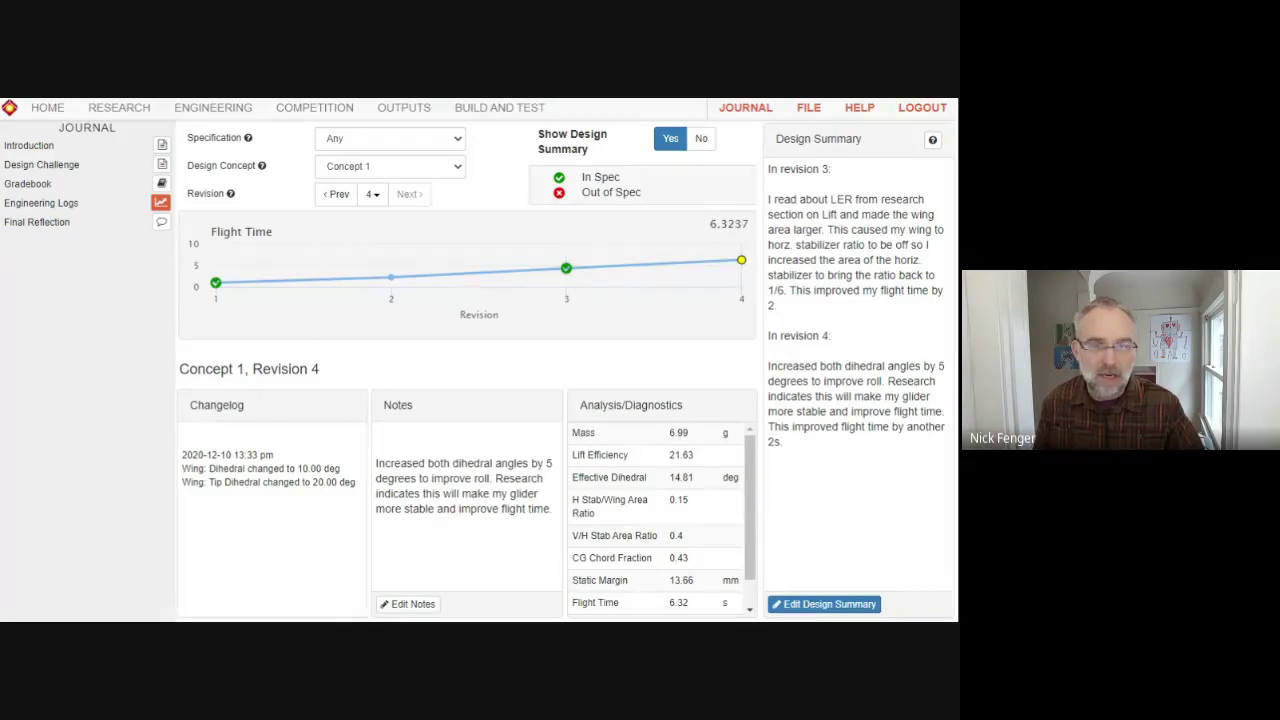